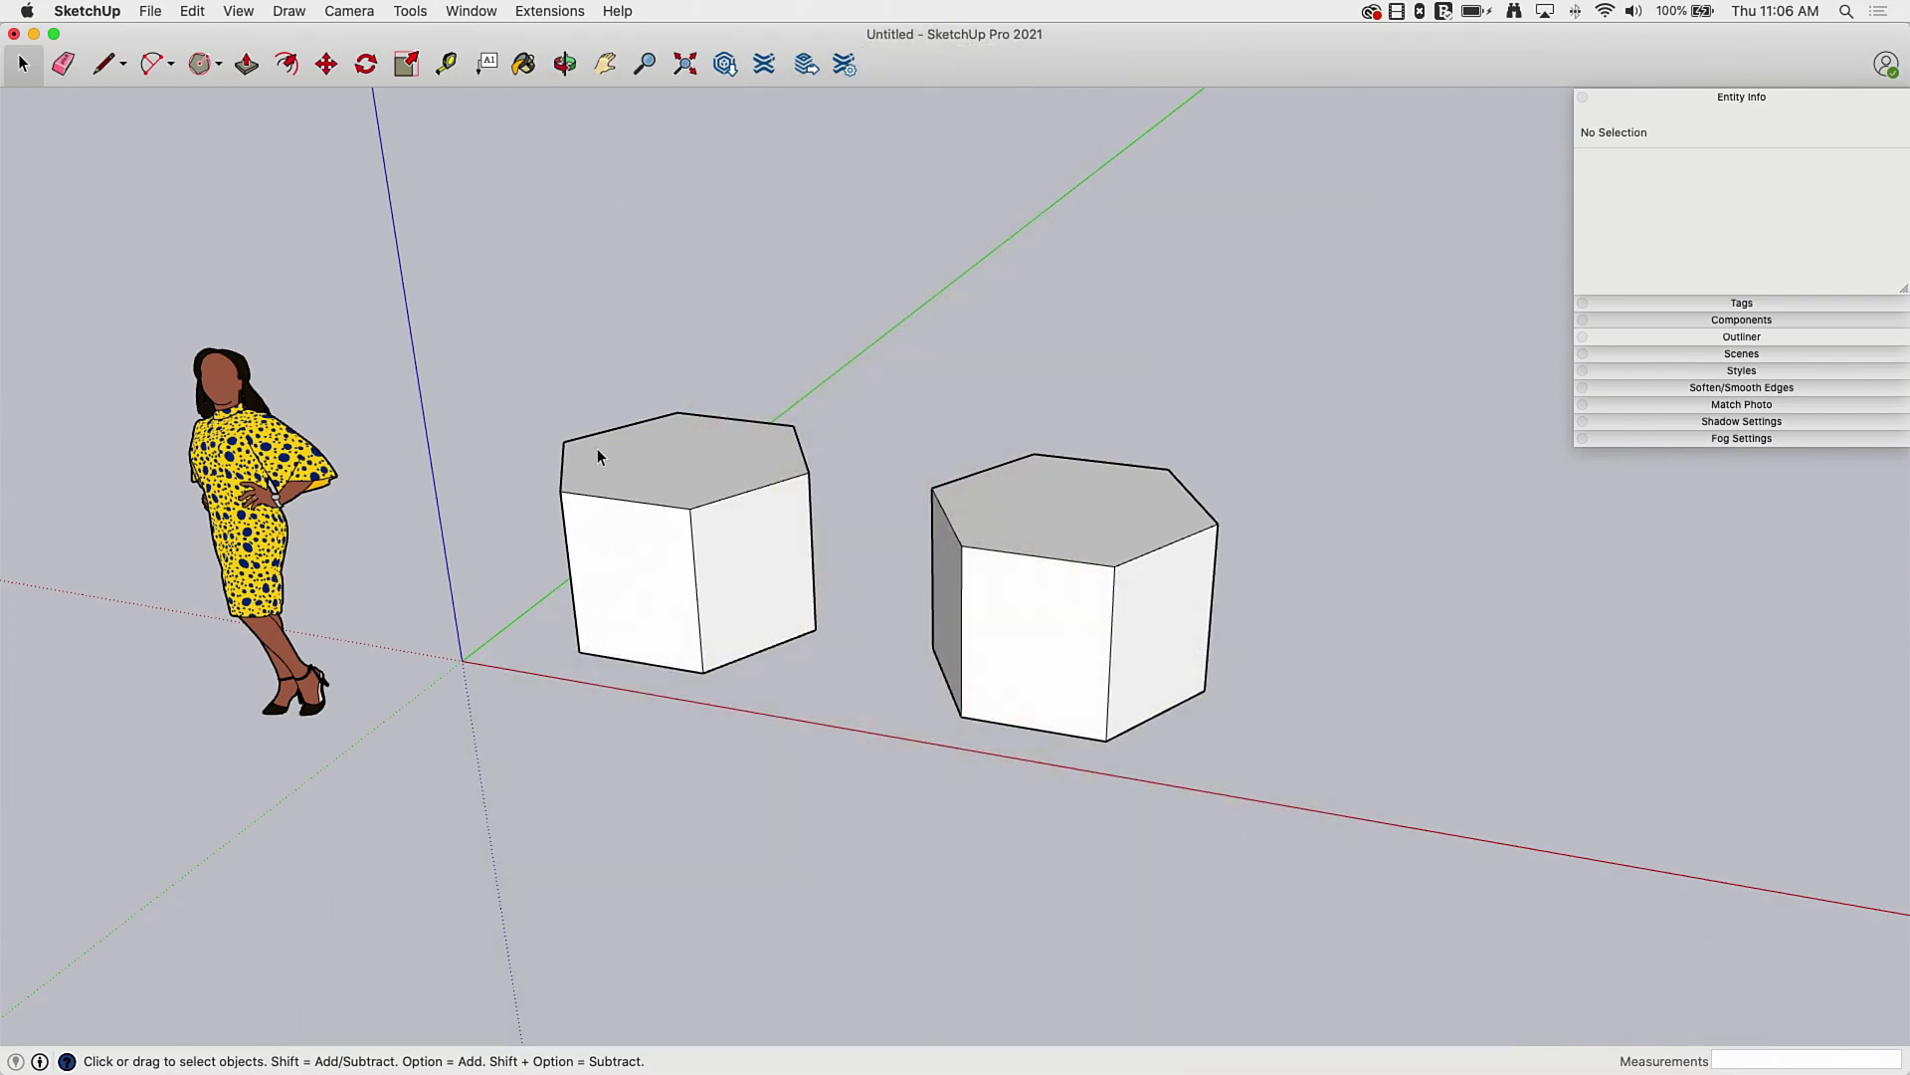
Select the right and left hexagonal prisms while orbiting to a lower, level view
click(597, 448)
click(1045, 597)
middle_drag(798, 688, 403, 737)
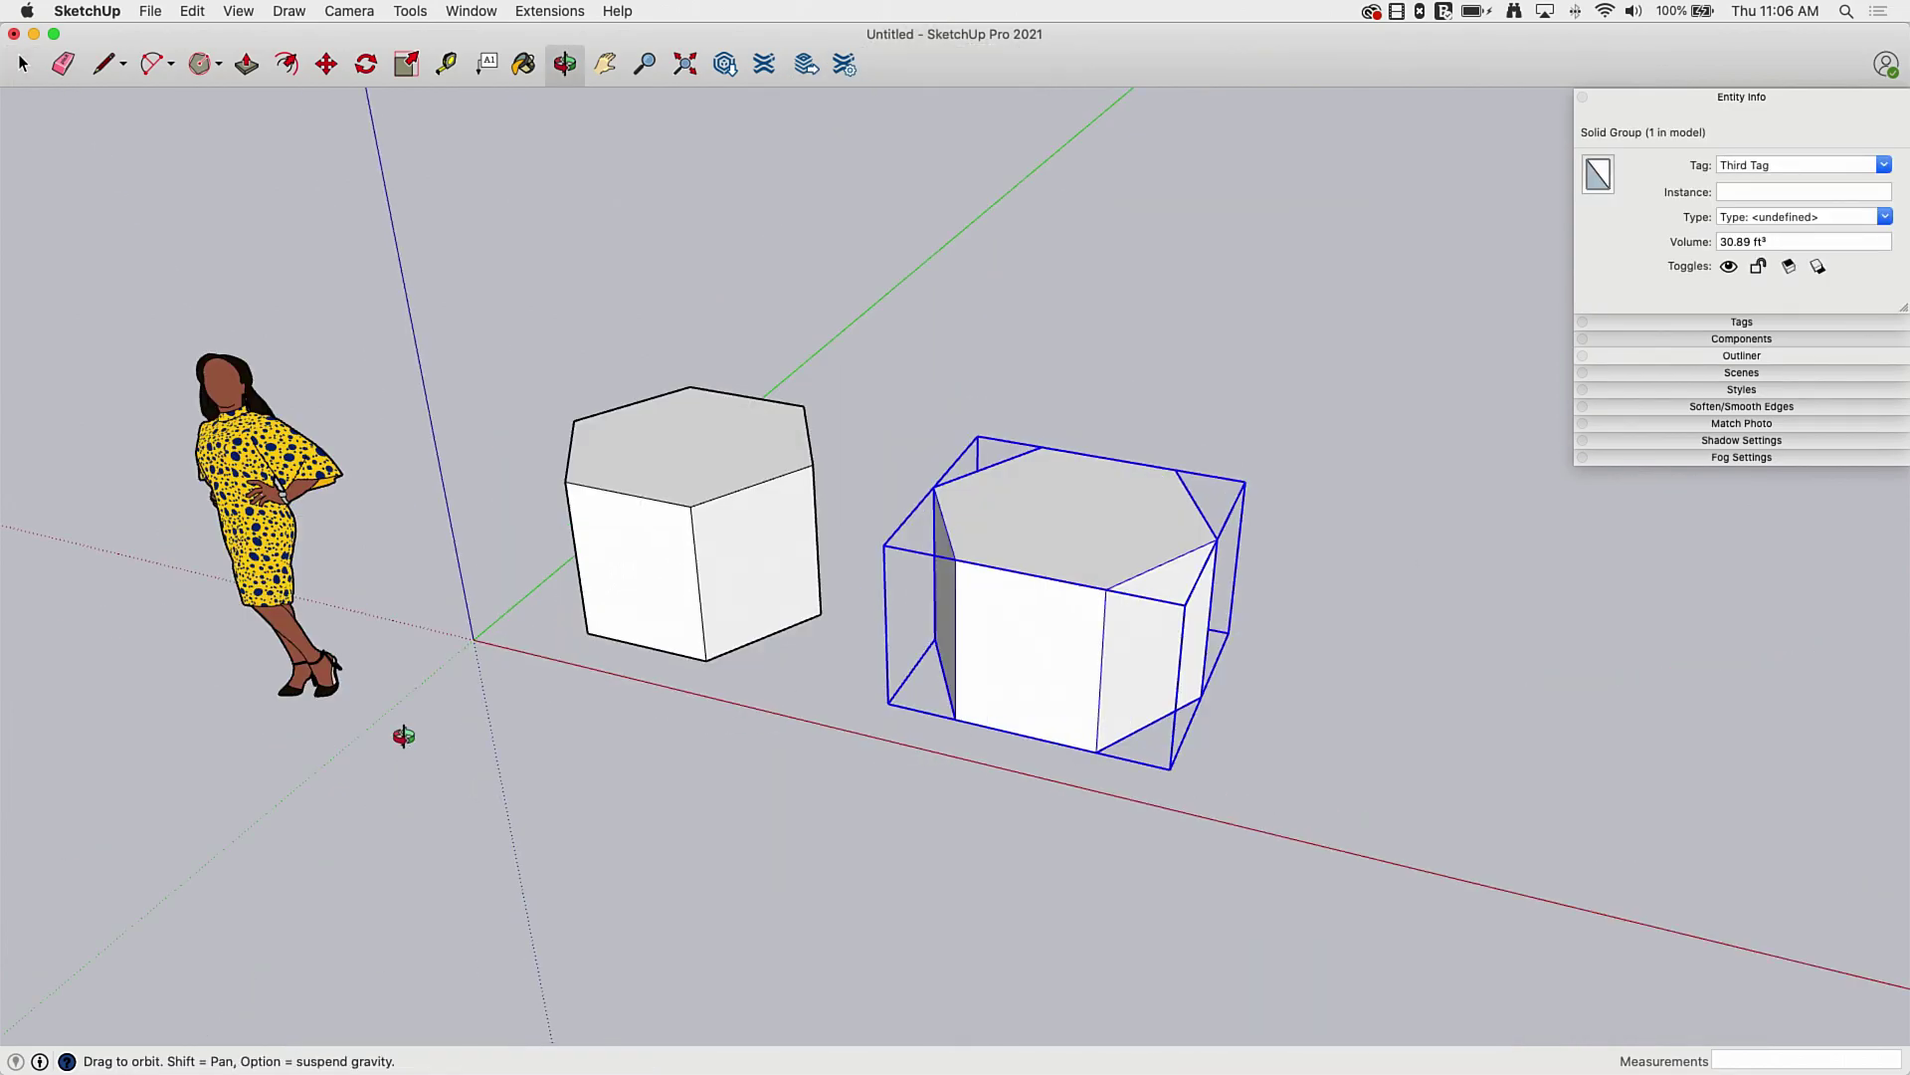
click(659, 553)
middle_drag(658, 553, 862, 410)
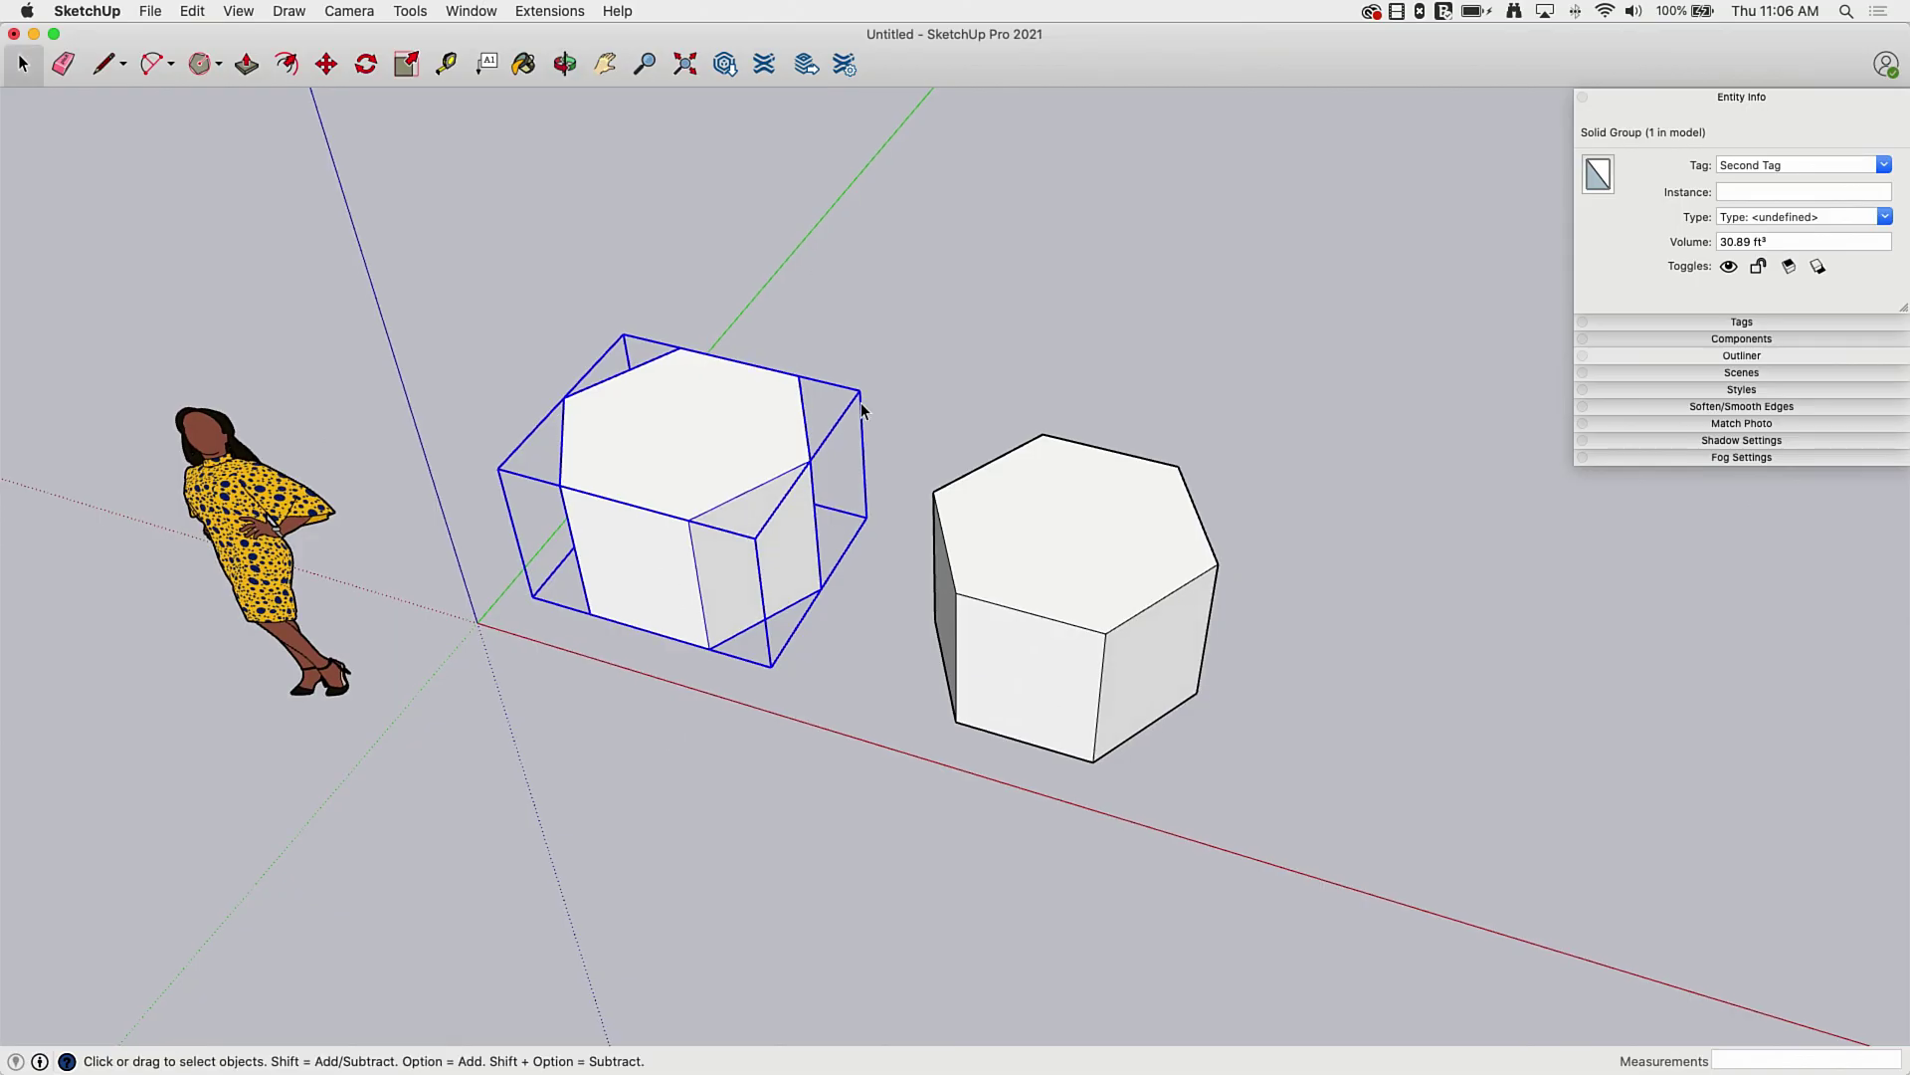
middle_drag(733, 631, 758, 343)
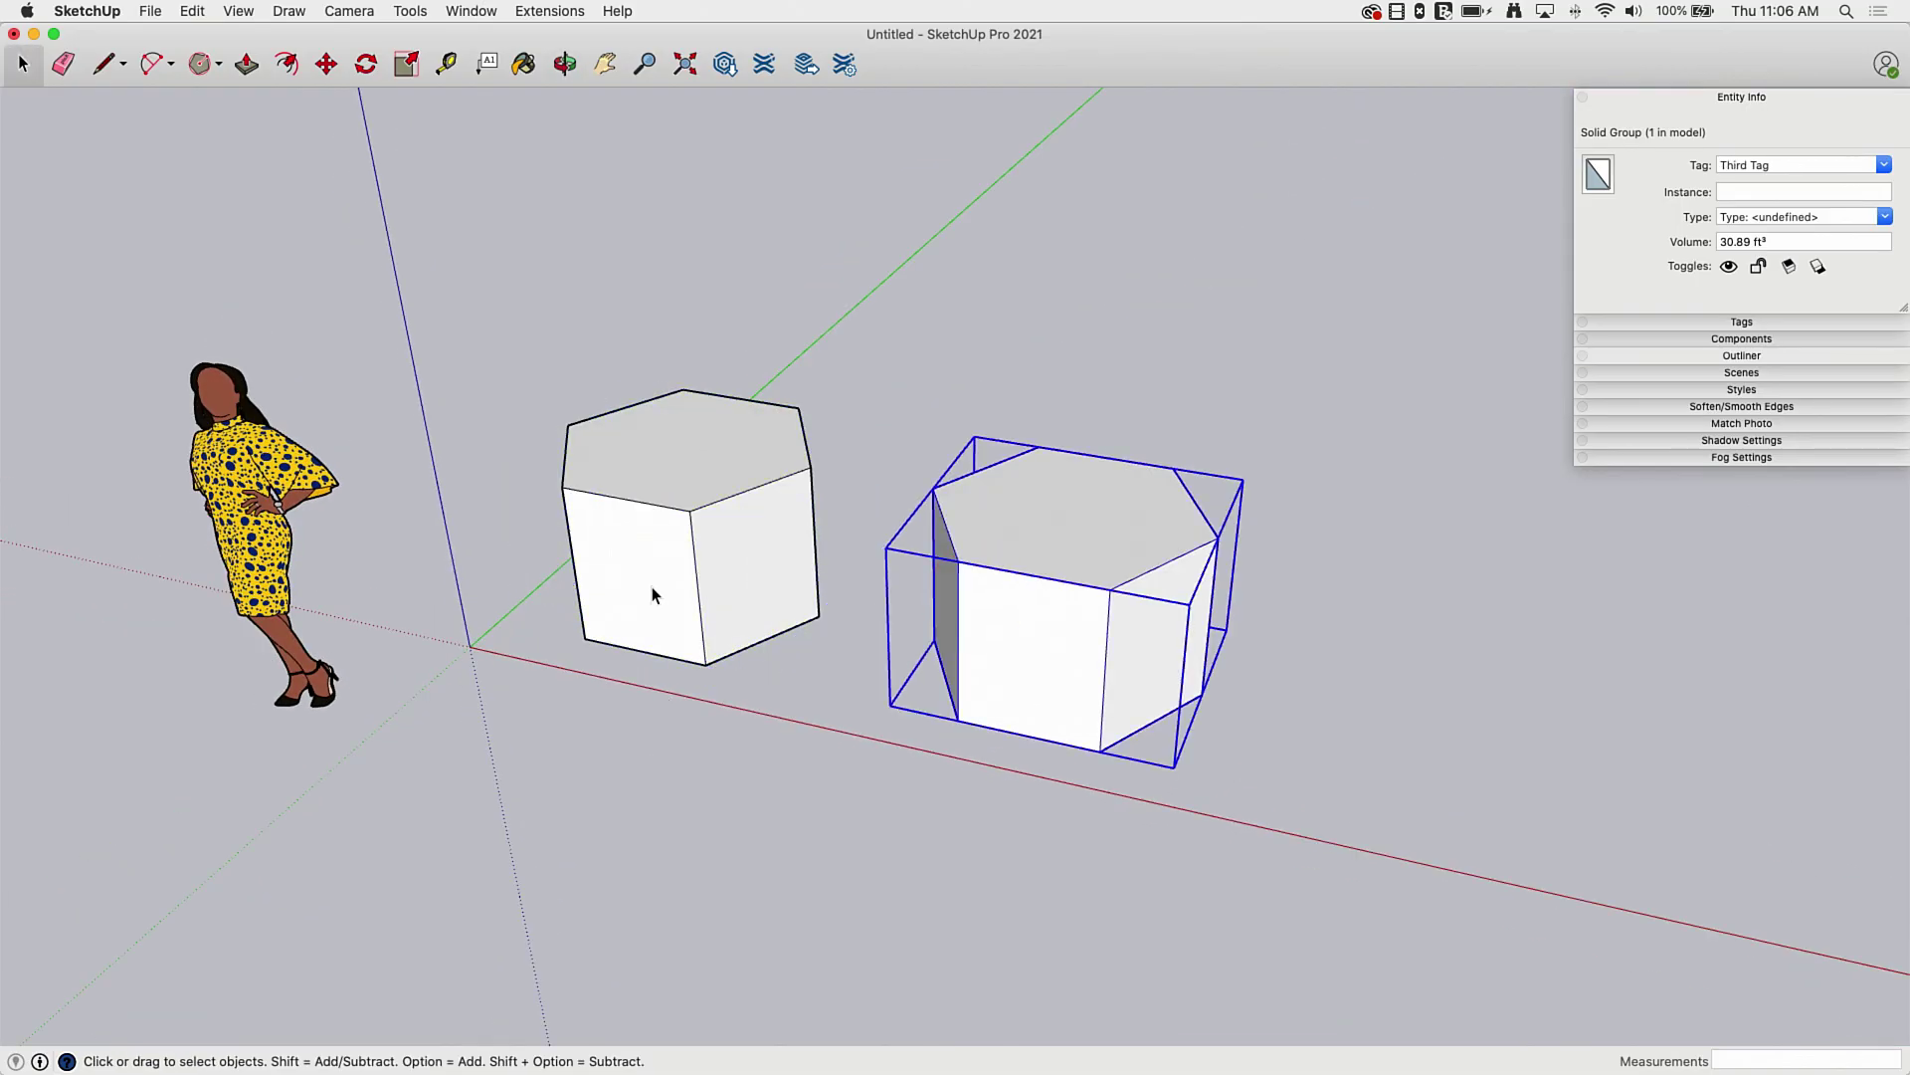
click(653, 587)
middle_drag(653, 587, 856, 897)
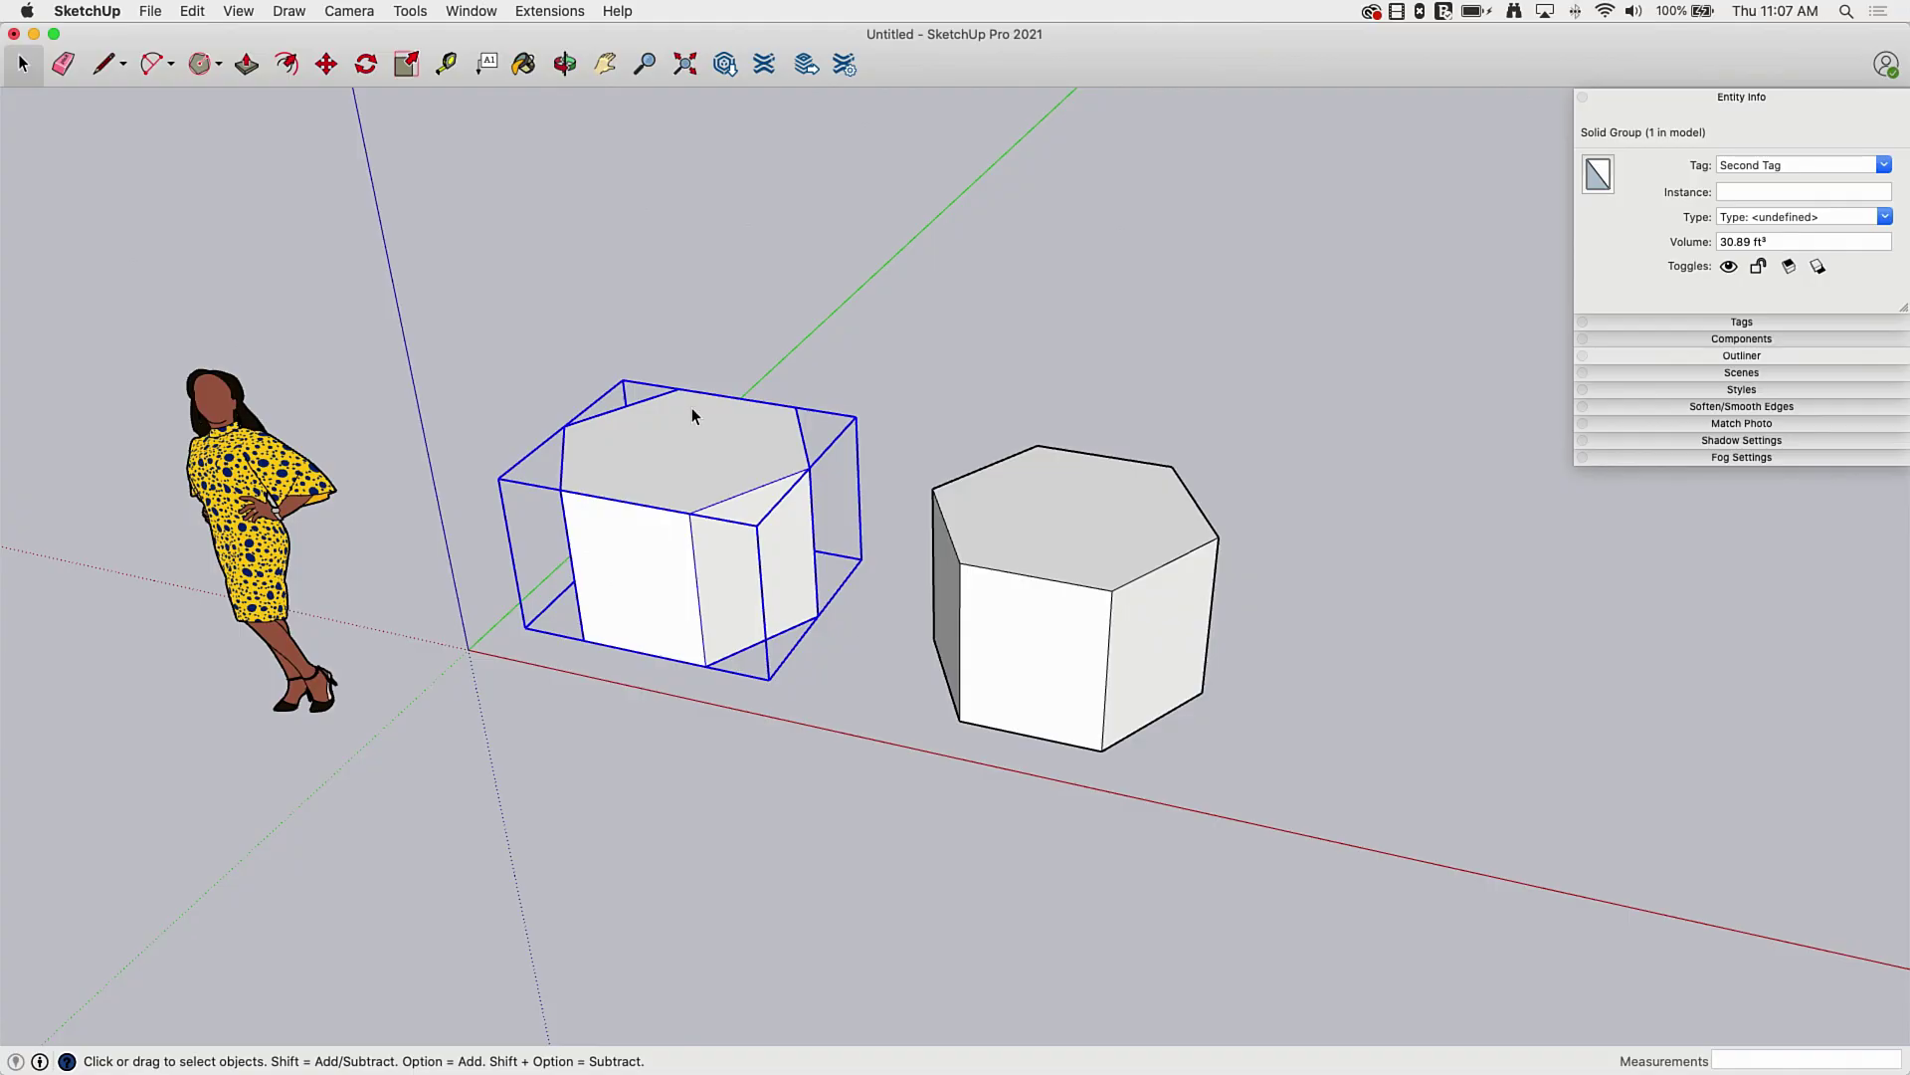
Select the right and left prisms in turn to check their tags
click(1096, 520)
click(691, 451)
click(1105, 559)
click(700, 467)
click(1065, 516)
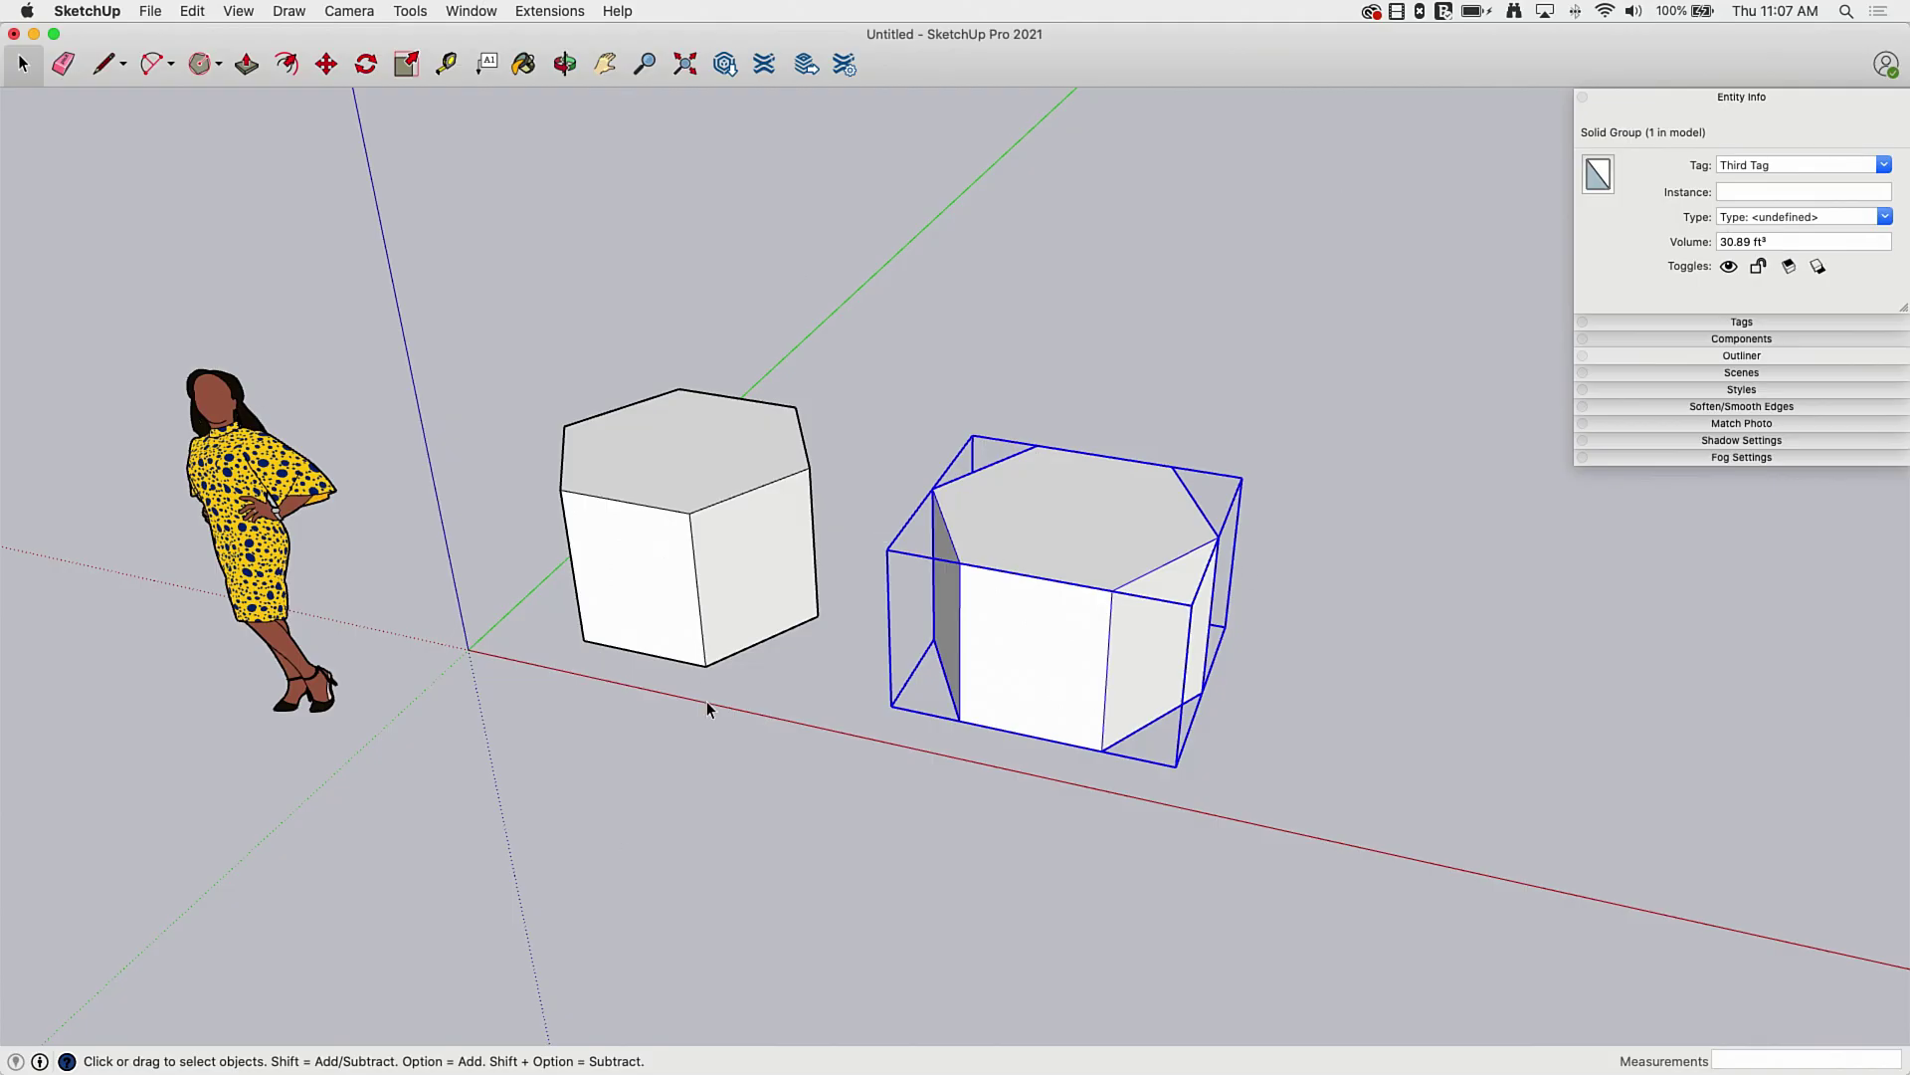
shift+scroll(864, 731, left, 5)
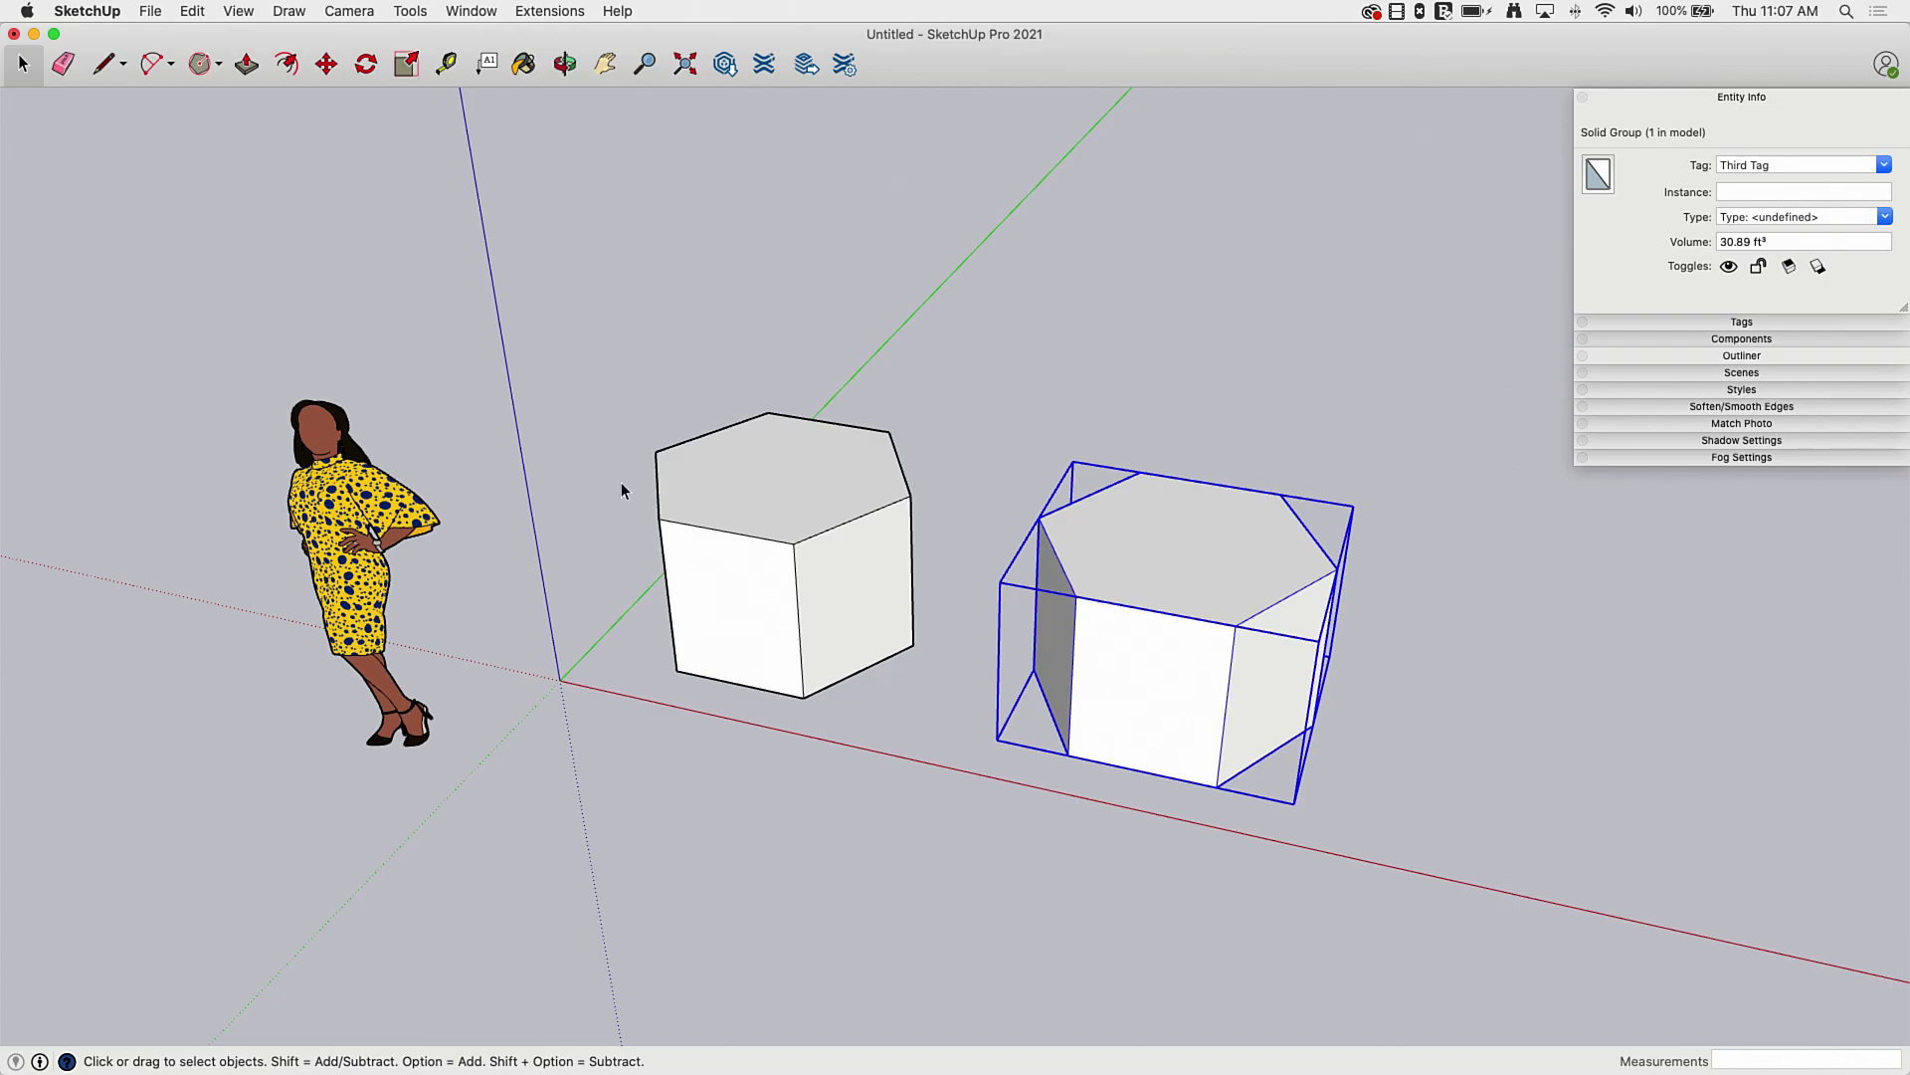
Copy the left hexagonal prism and paste a copy into the model
click(810, 501)
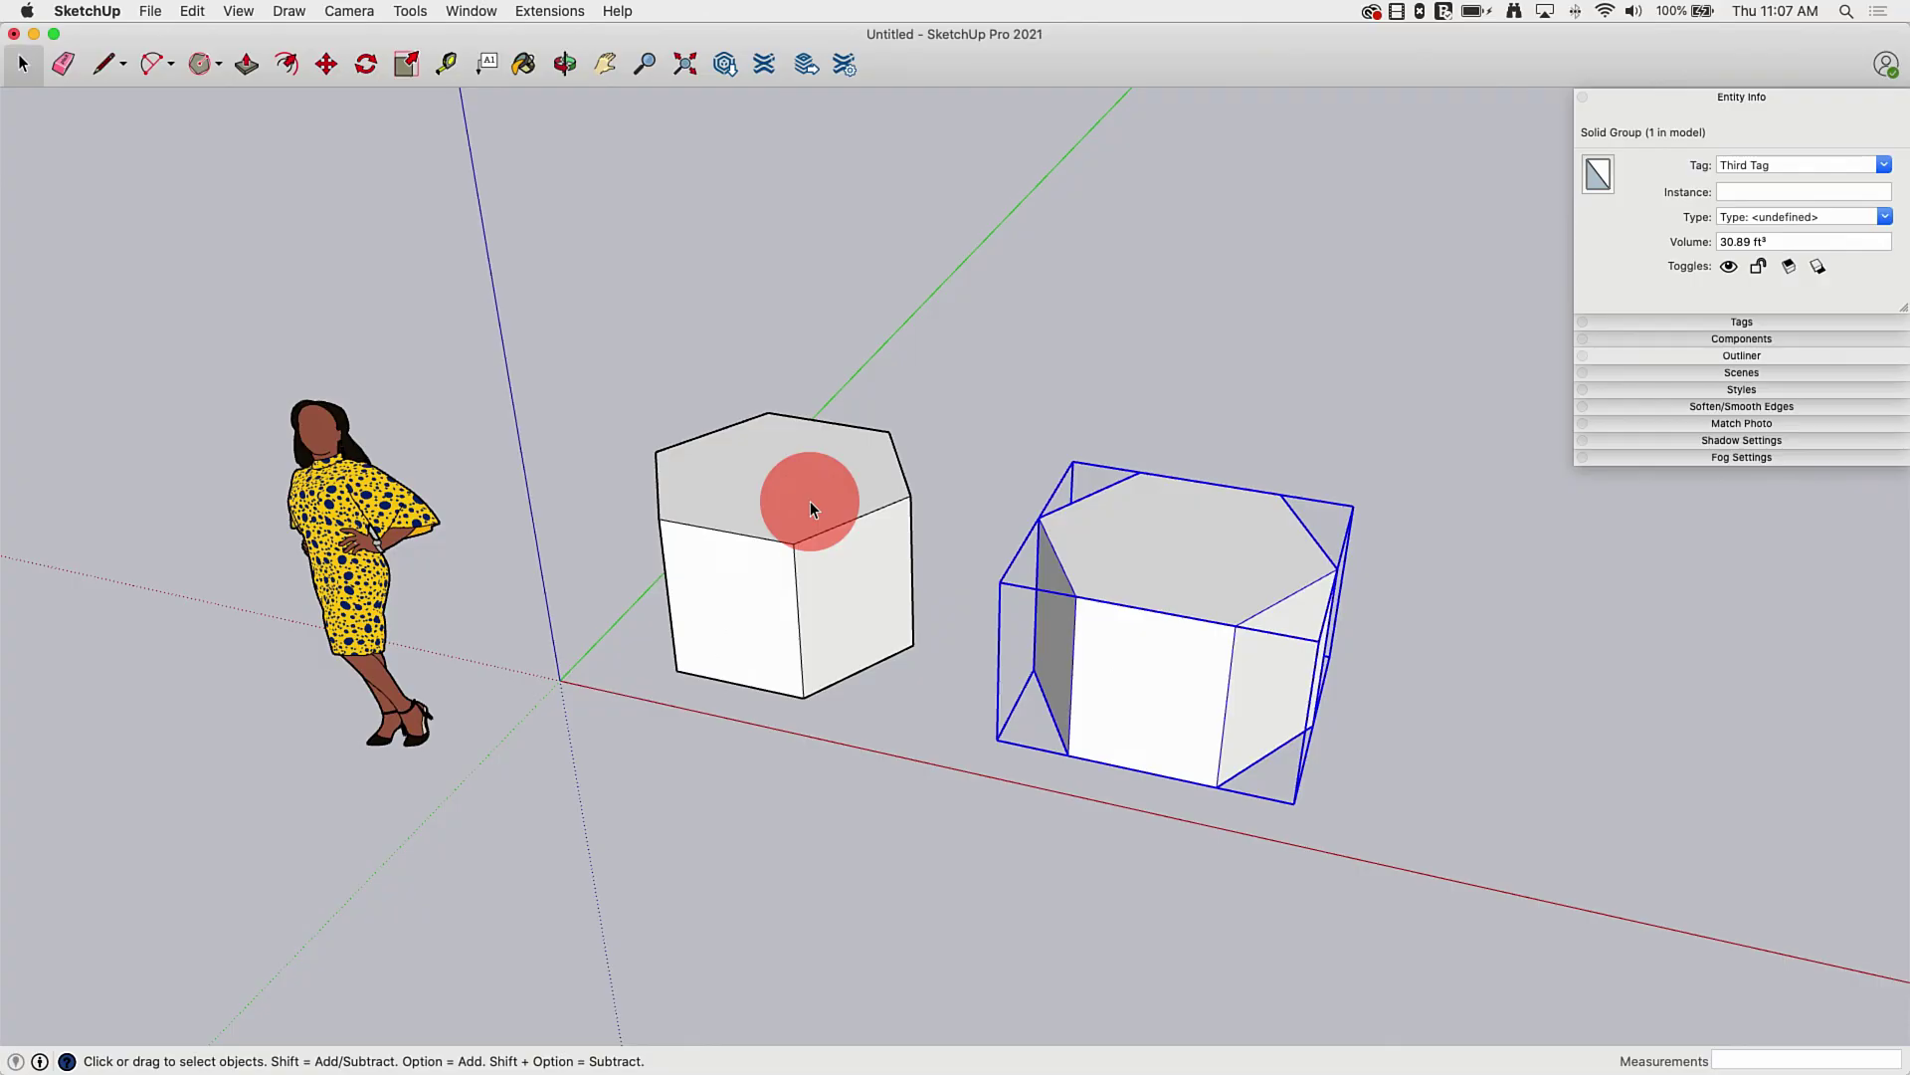
middle_drag(510, 344, 731, 483)
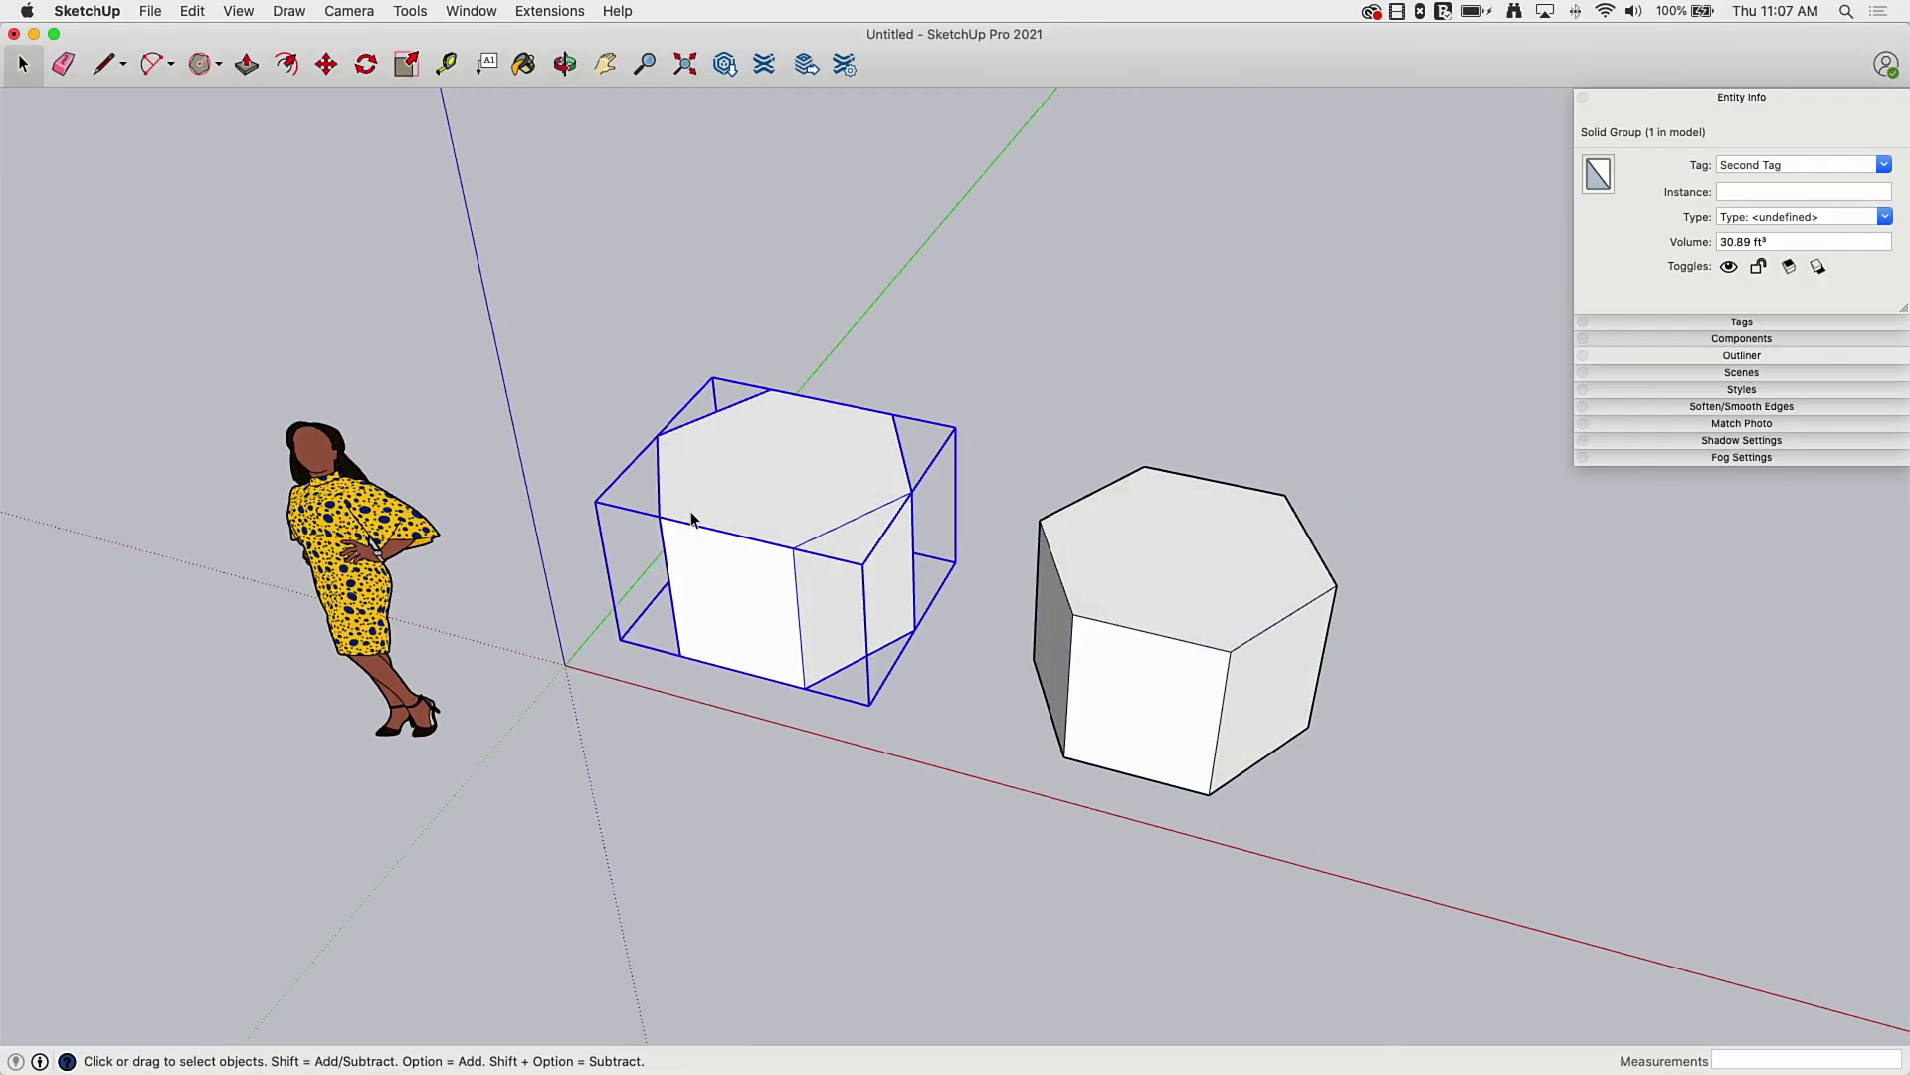
click(191, 11)
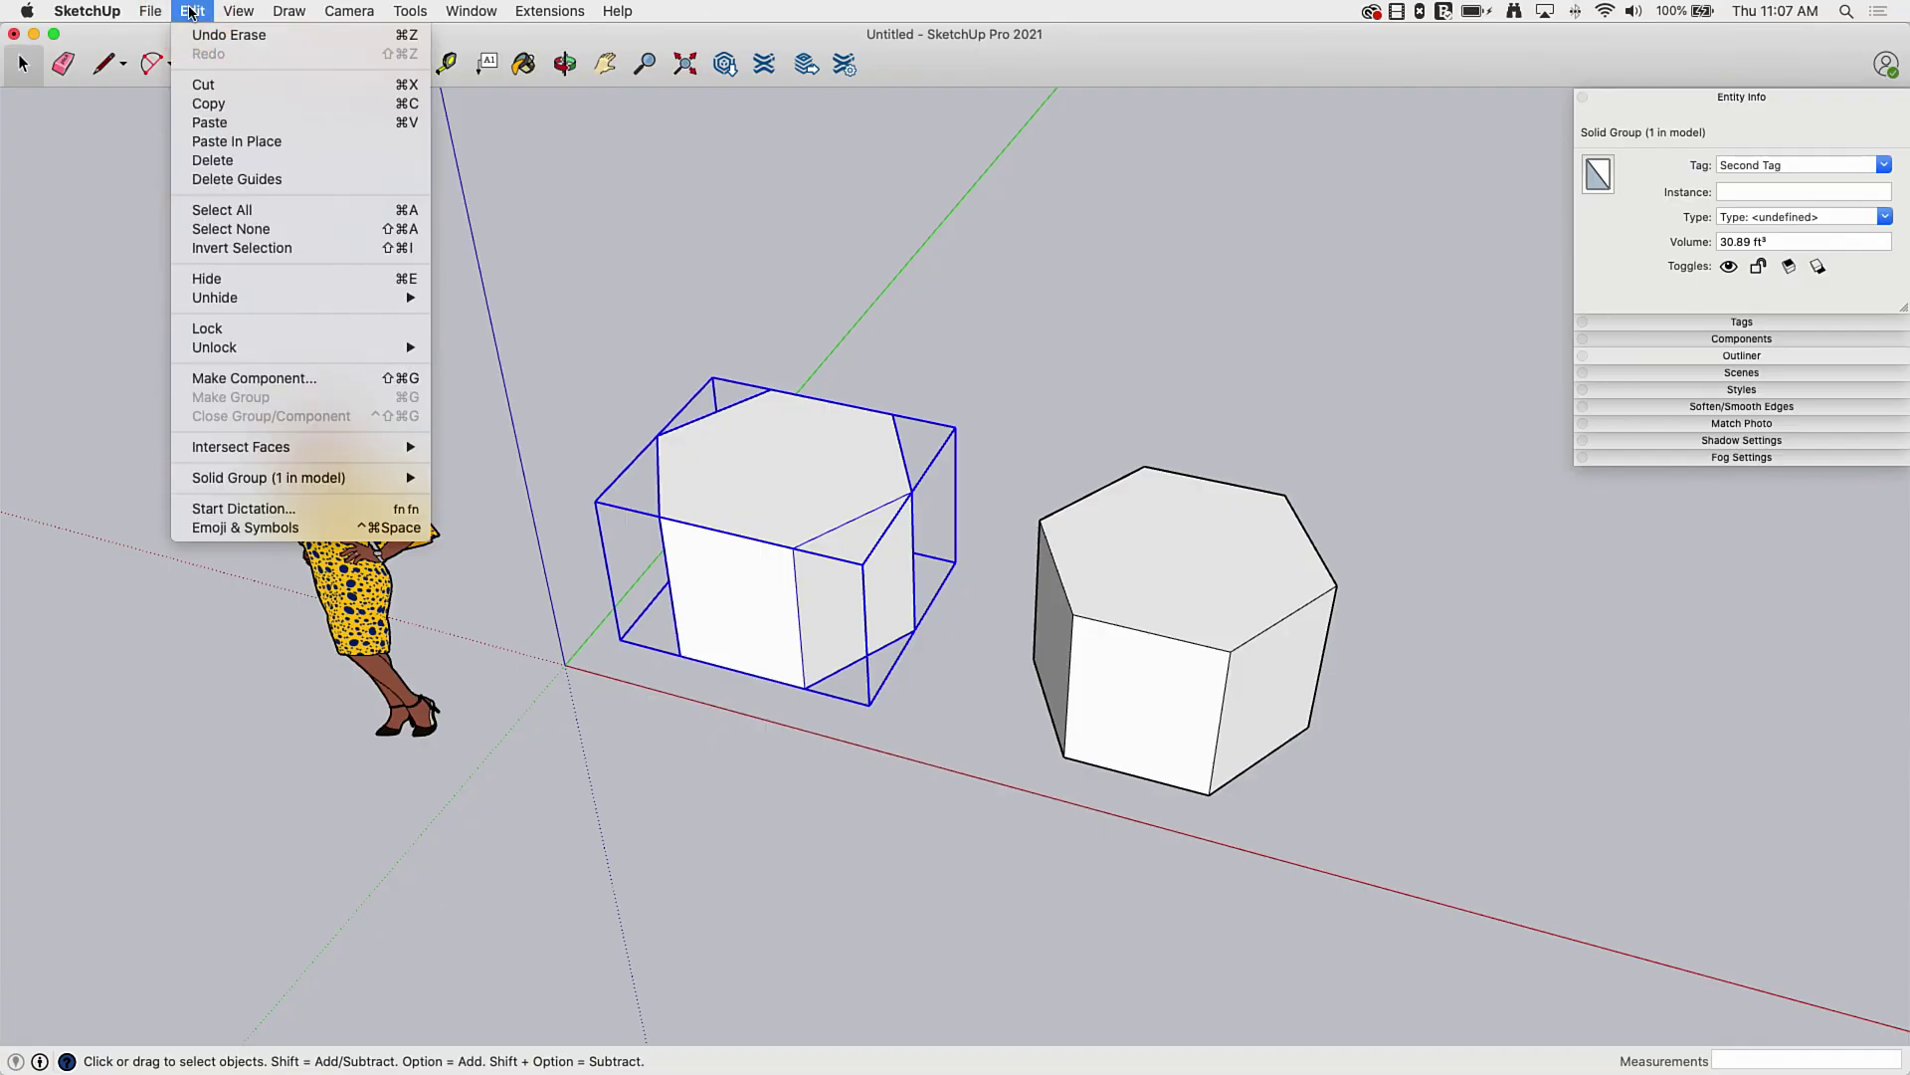
click(212, 105)
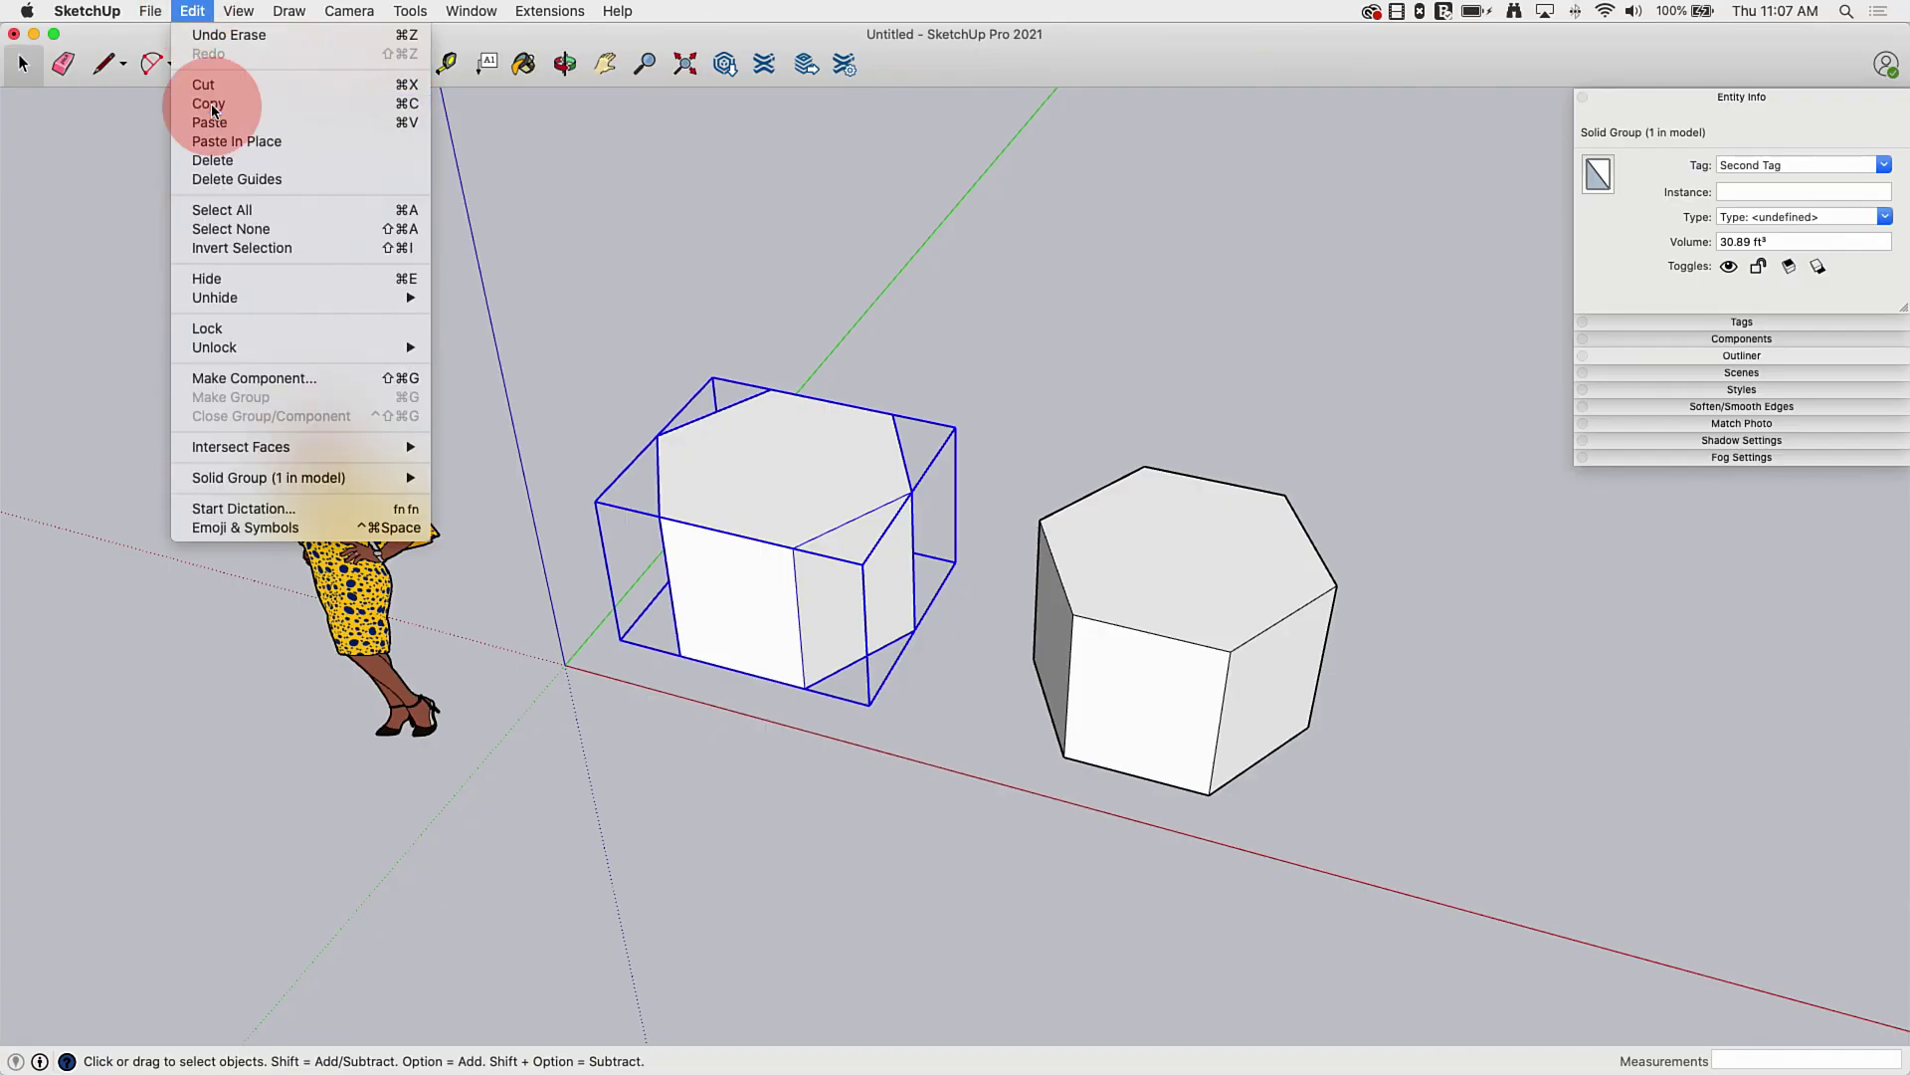
click(193, 11)
click(211, 123)
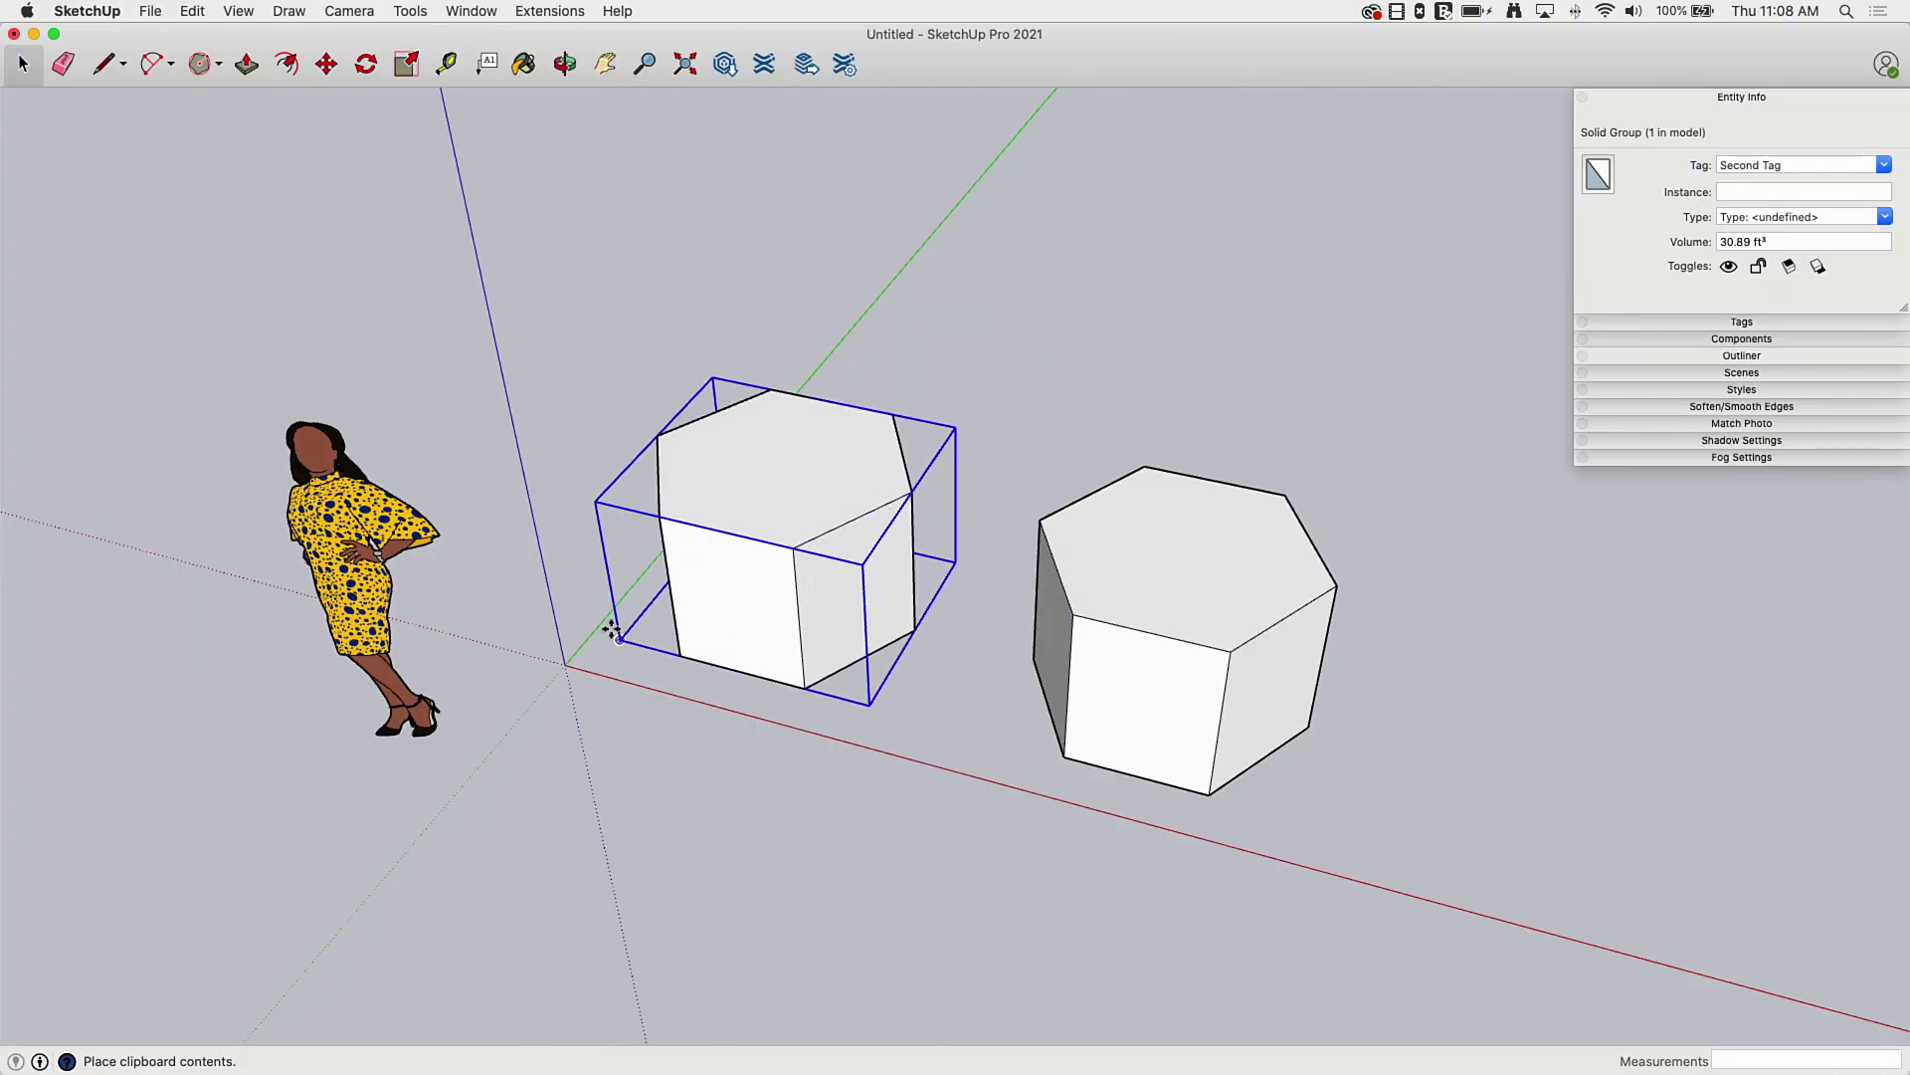
Place the pasted copy and snap its bottom corner to the left prism's top corner
click(666, 518)
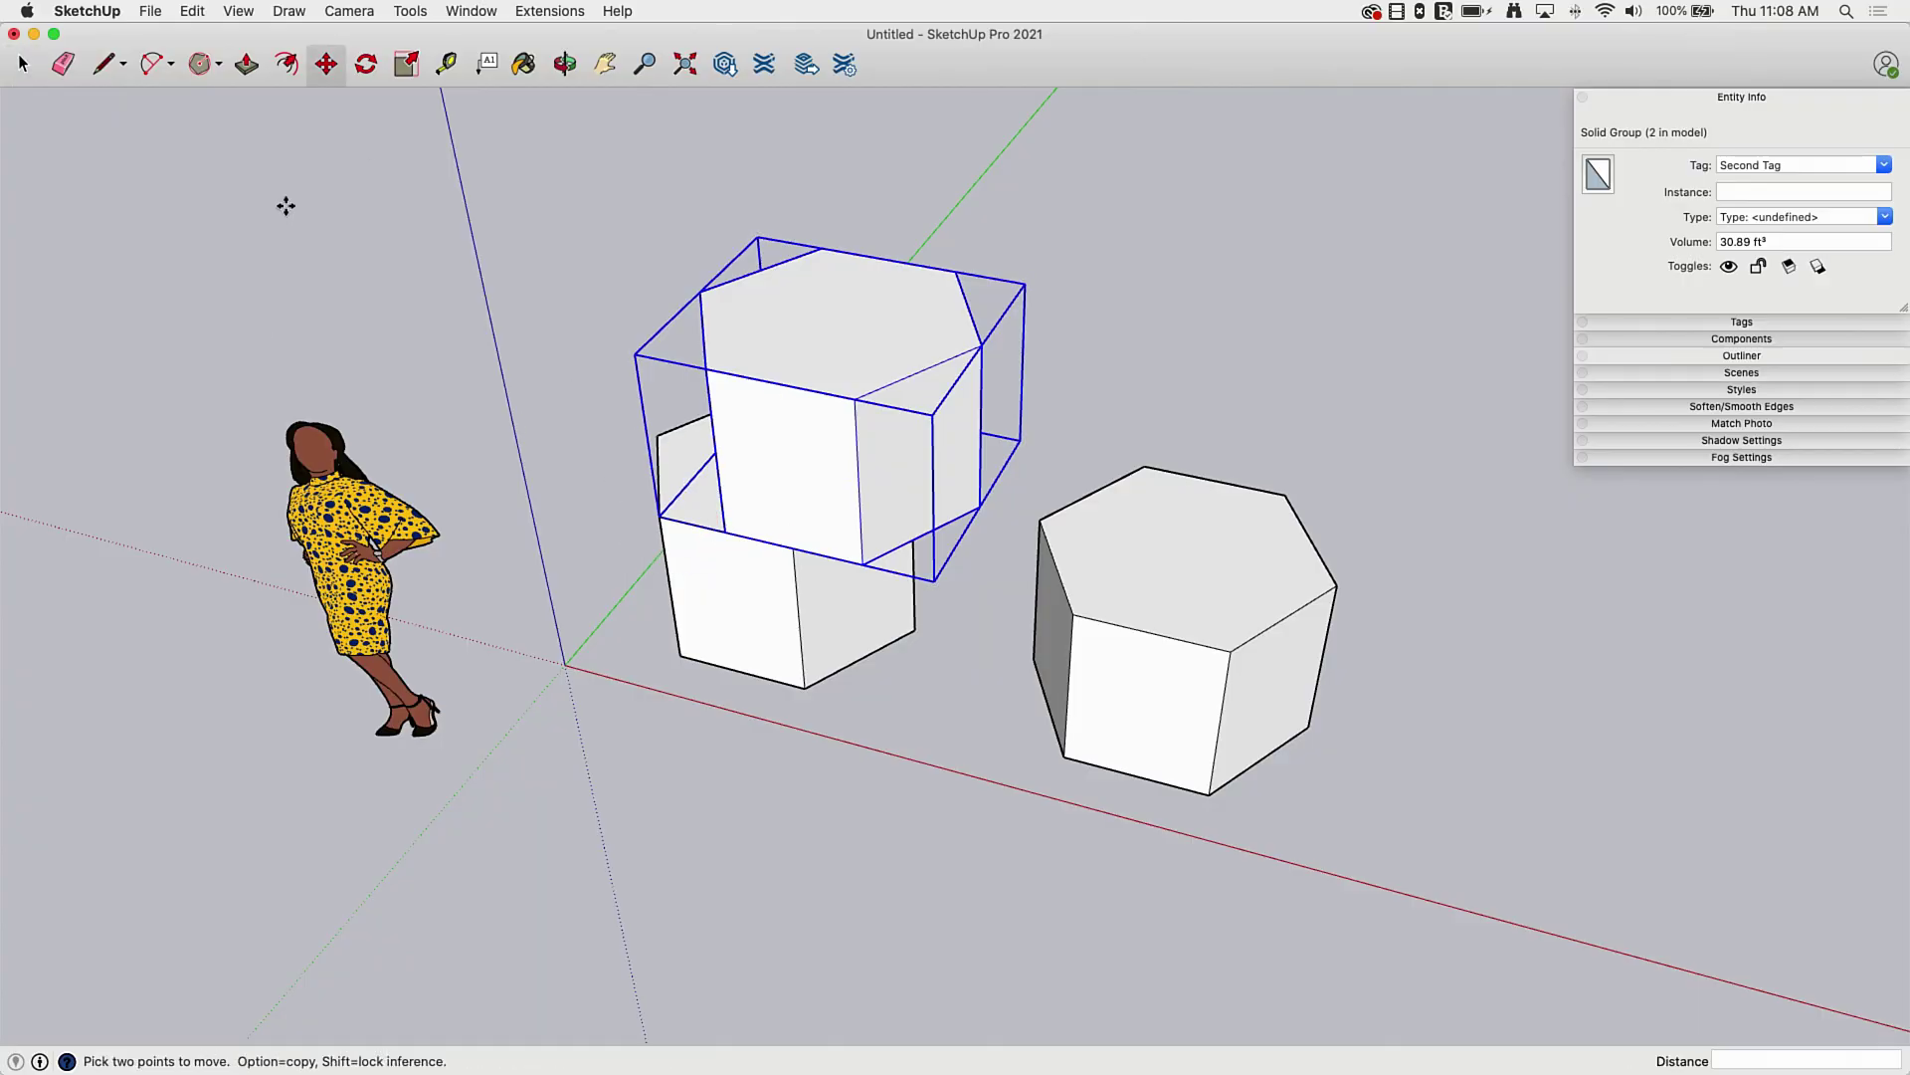
click(725, 524)
click(662, 518)
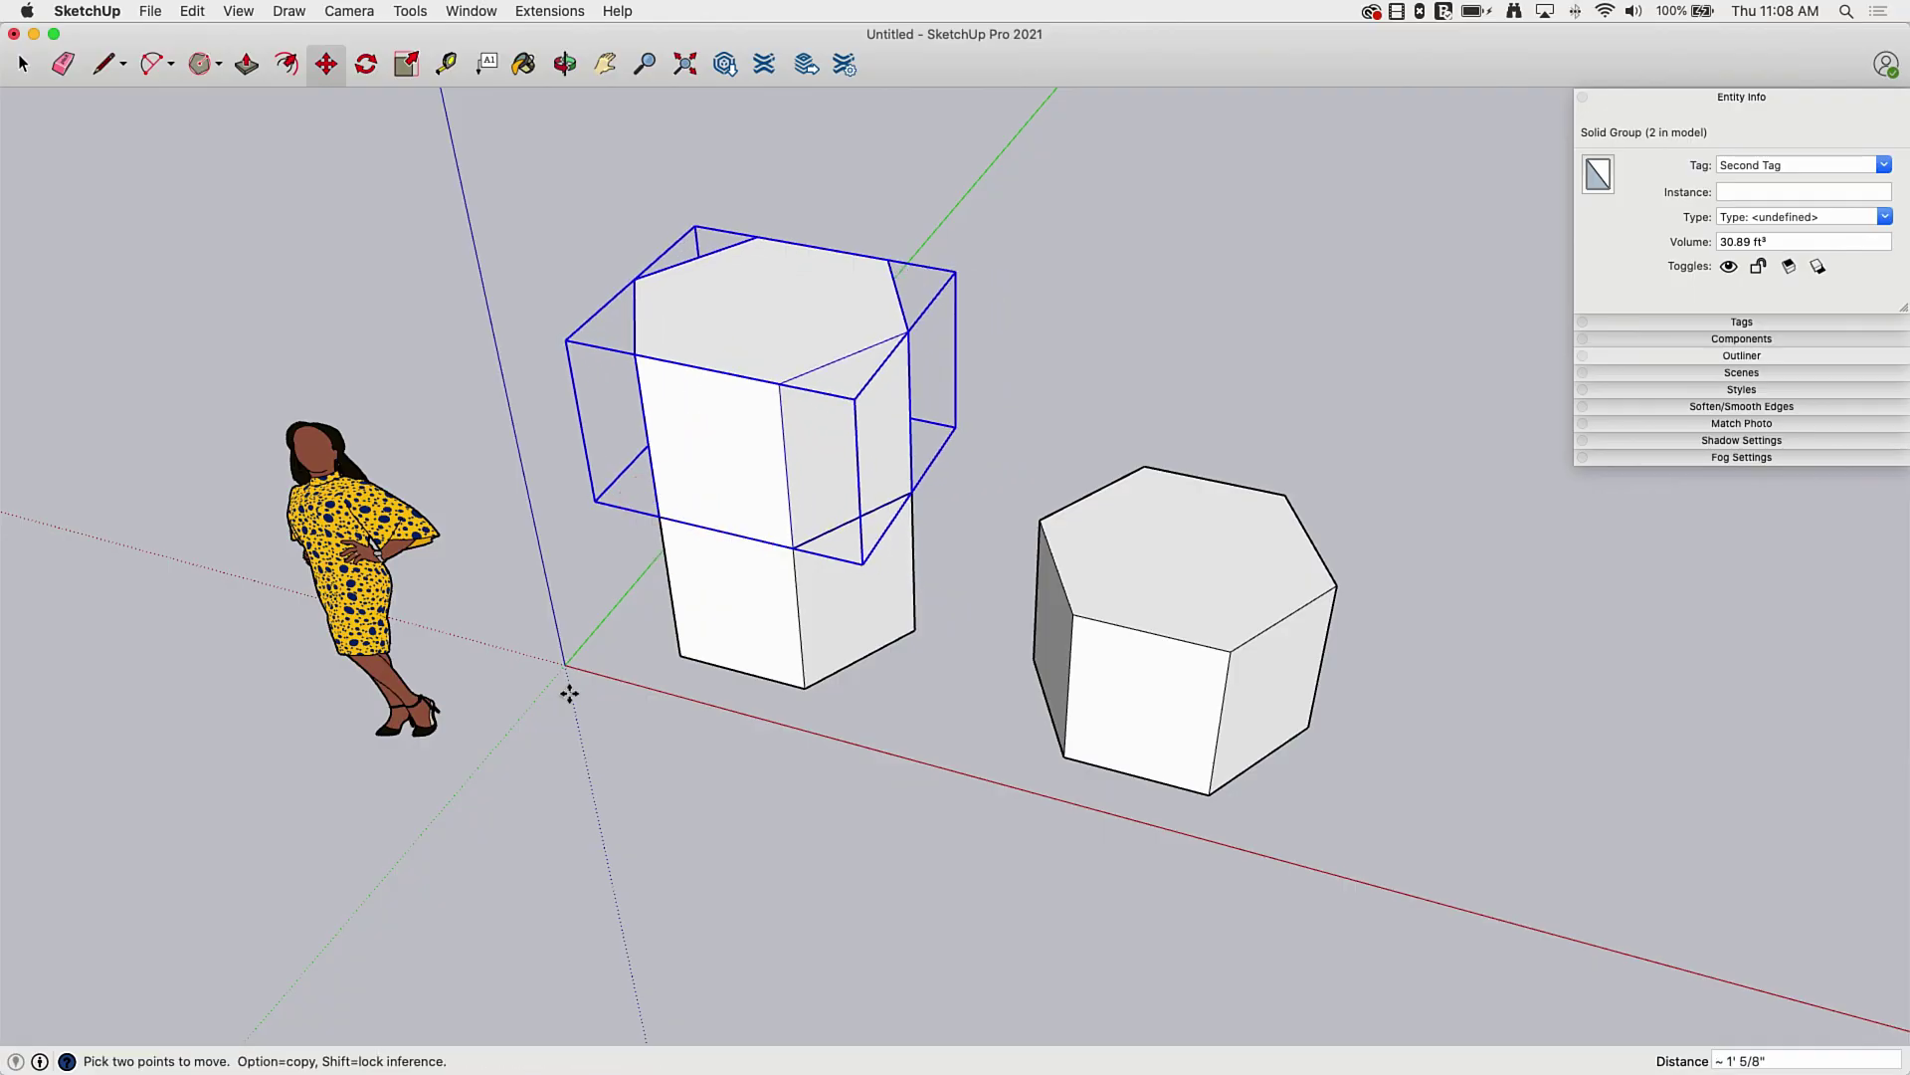
Select the lower and upper prisms of the left stack from several angles
click(30, 77)
key(Escape)
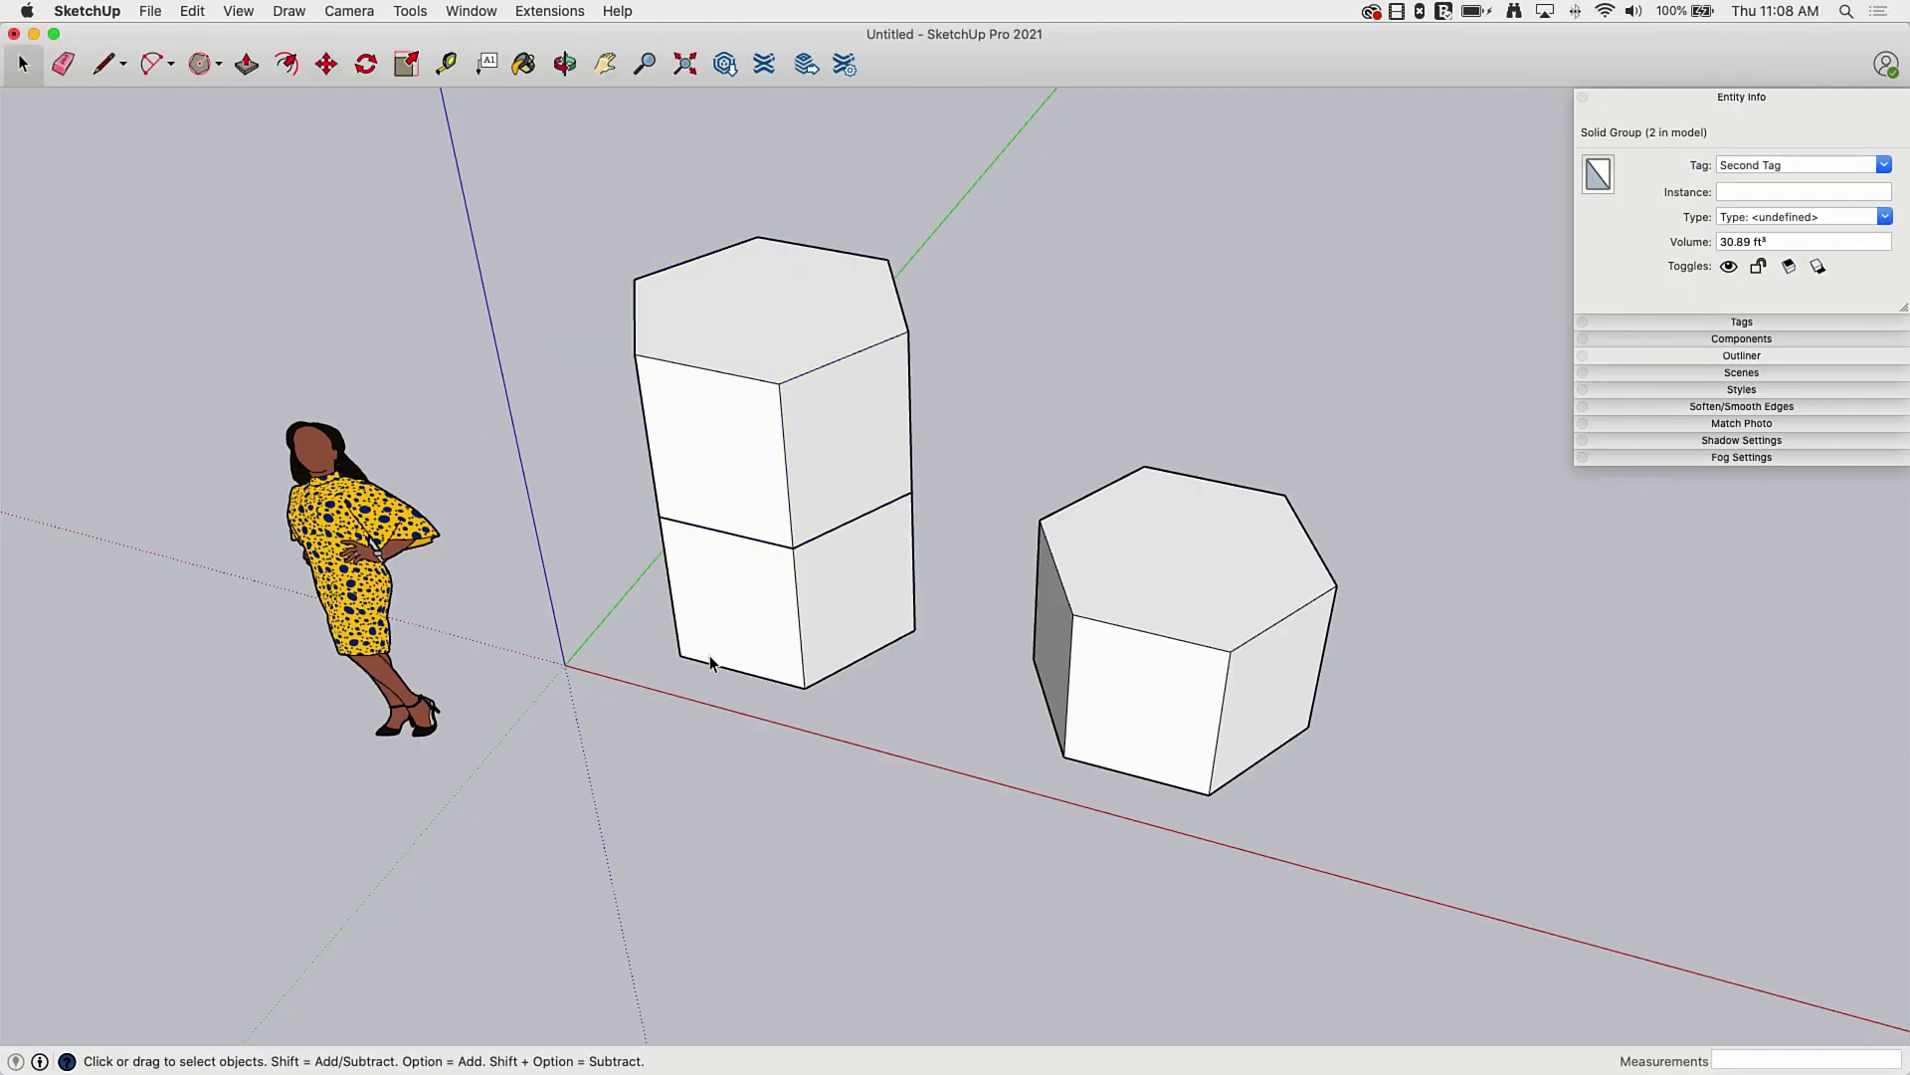
middle_drag(597, 447, 756, 428)
click(771, 432)
click(763, 595)
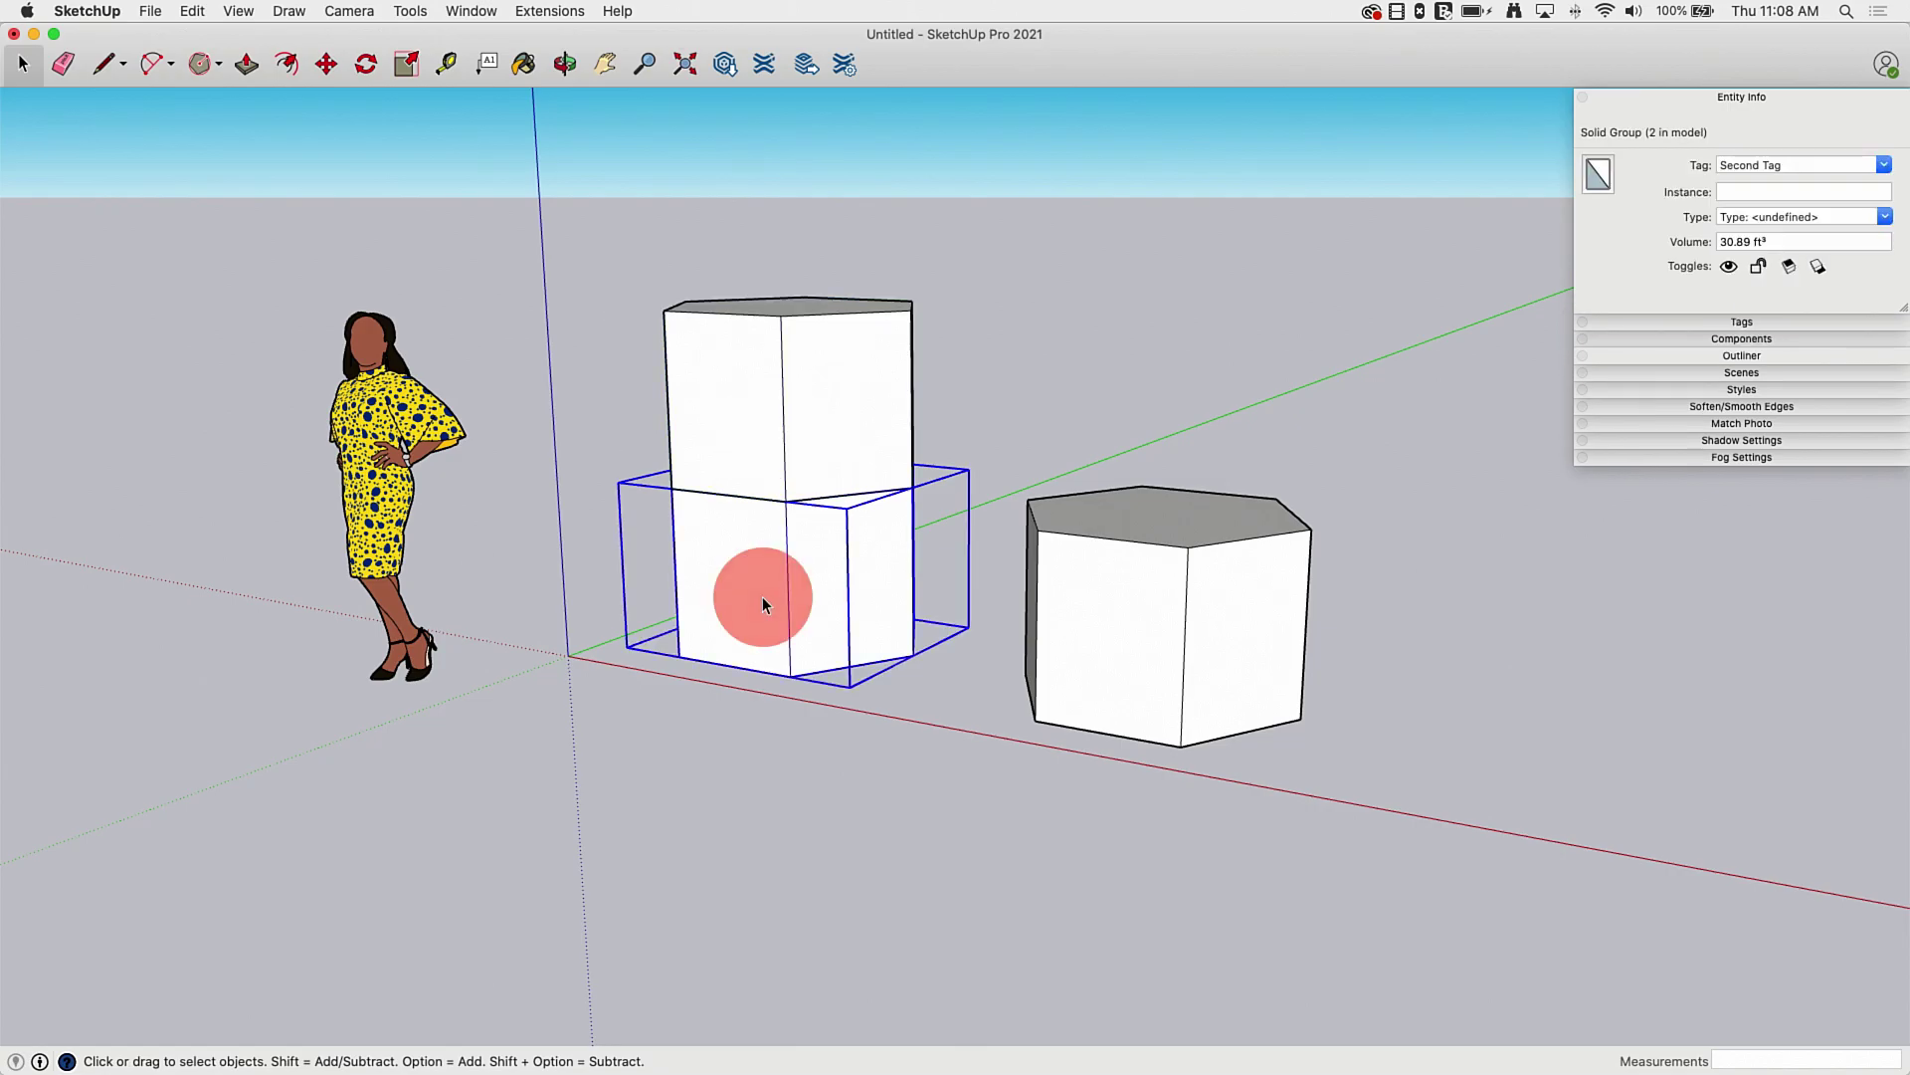
middle_drag(601, 348, 645, 564)
click(692, 483)
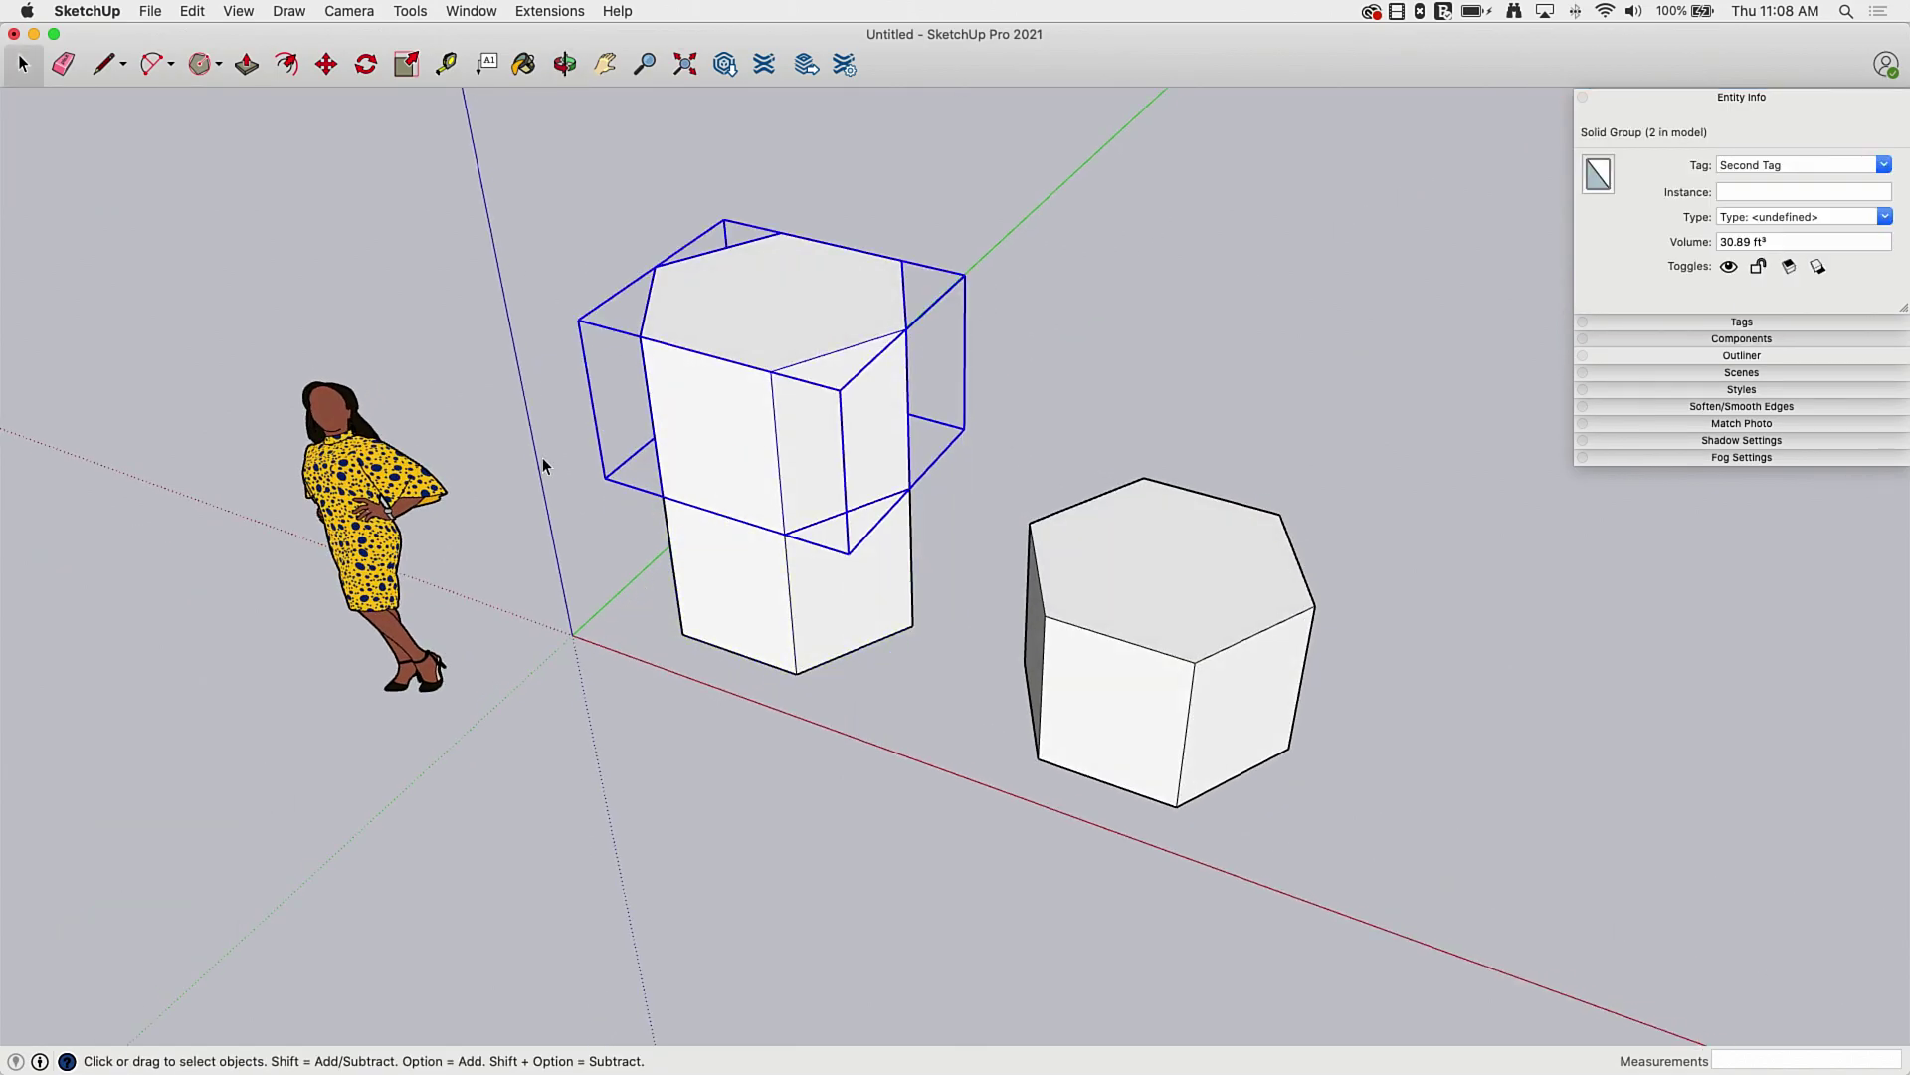
middle_drag(542, 461, 570, 537)
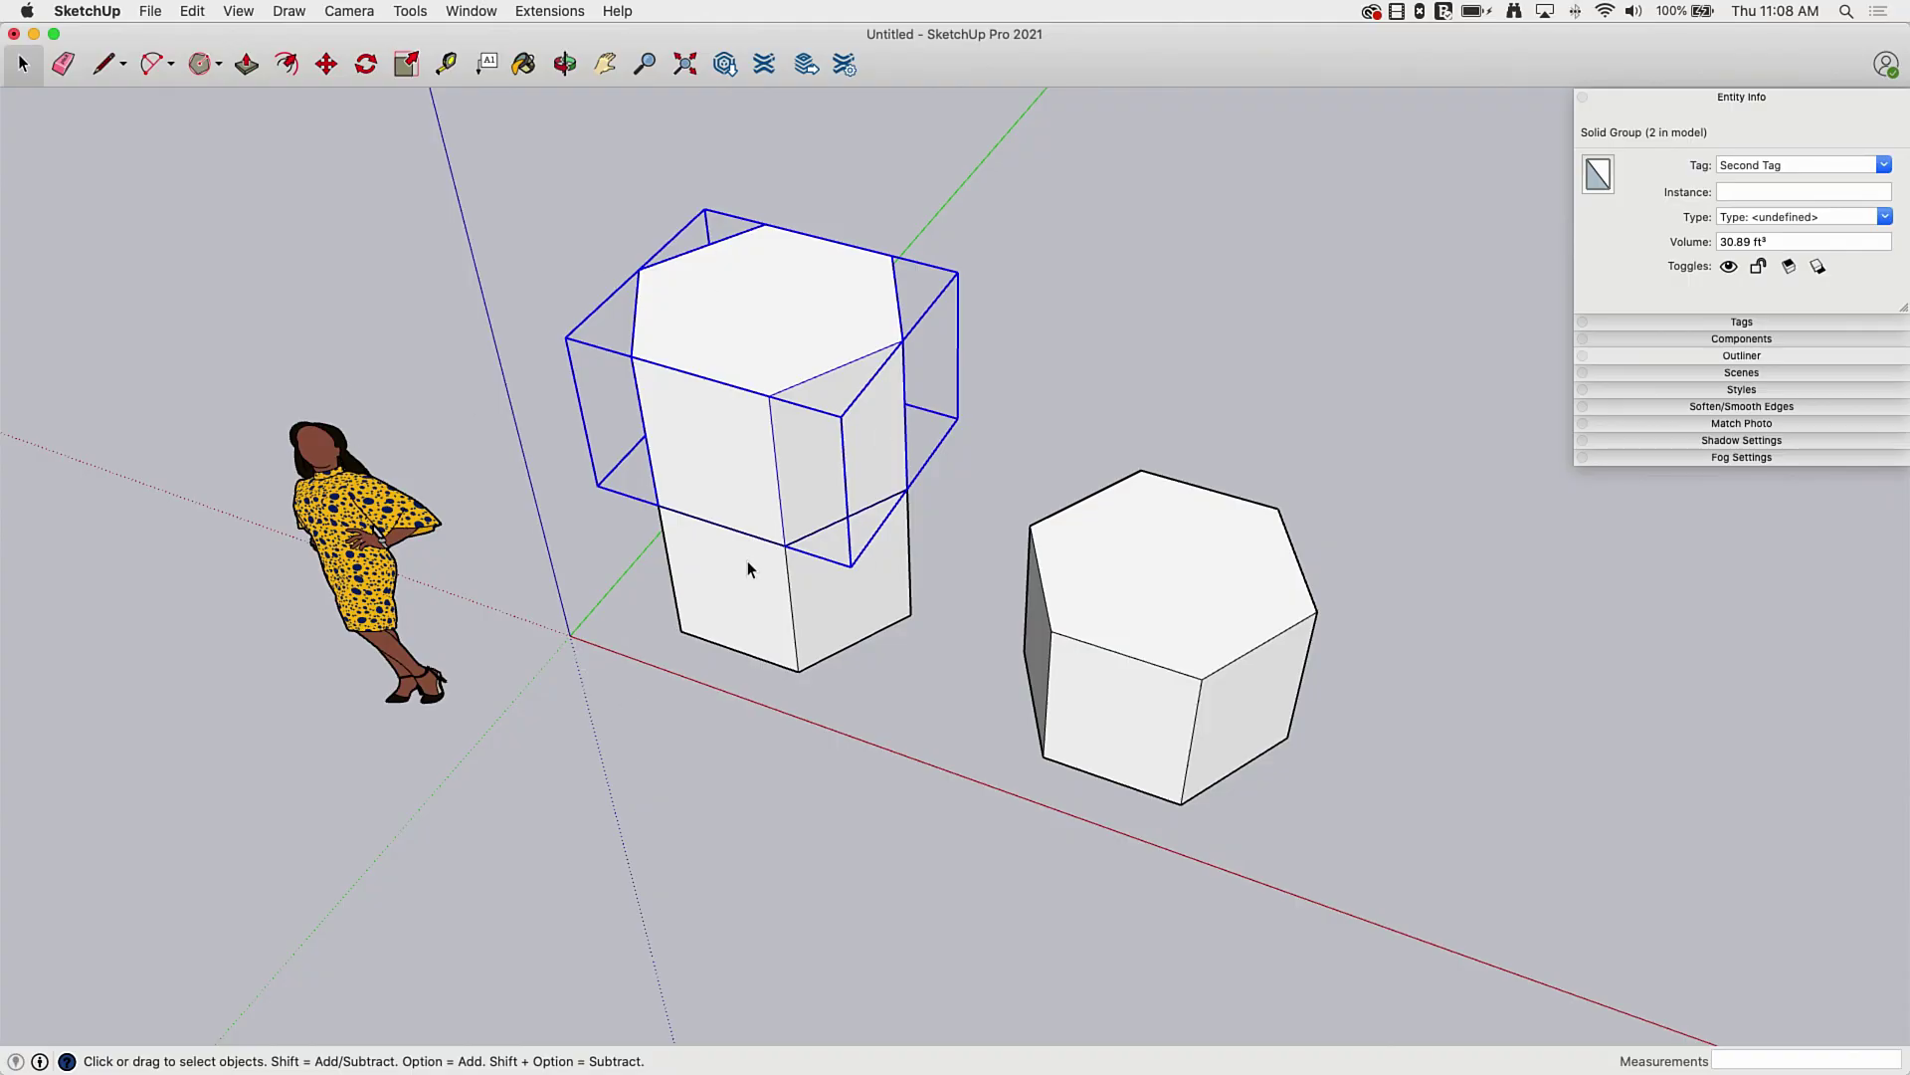
Move-copy the right prism from its bottom corner onto its top corner, making a two-high stack
middle_drag(734, 756, 802, 670)
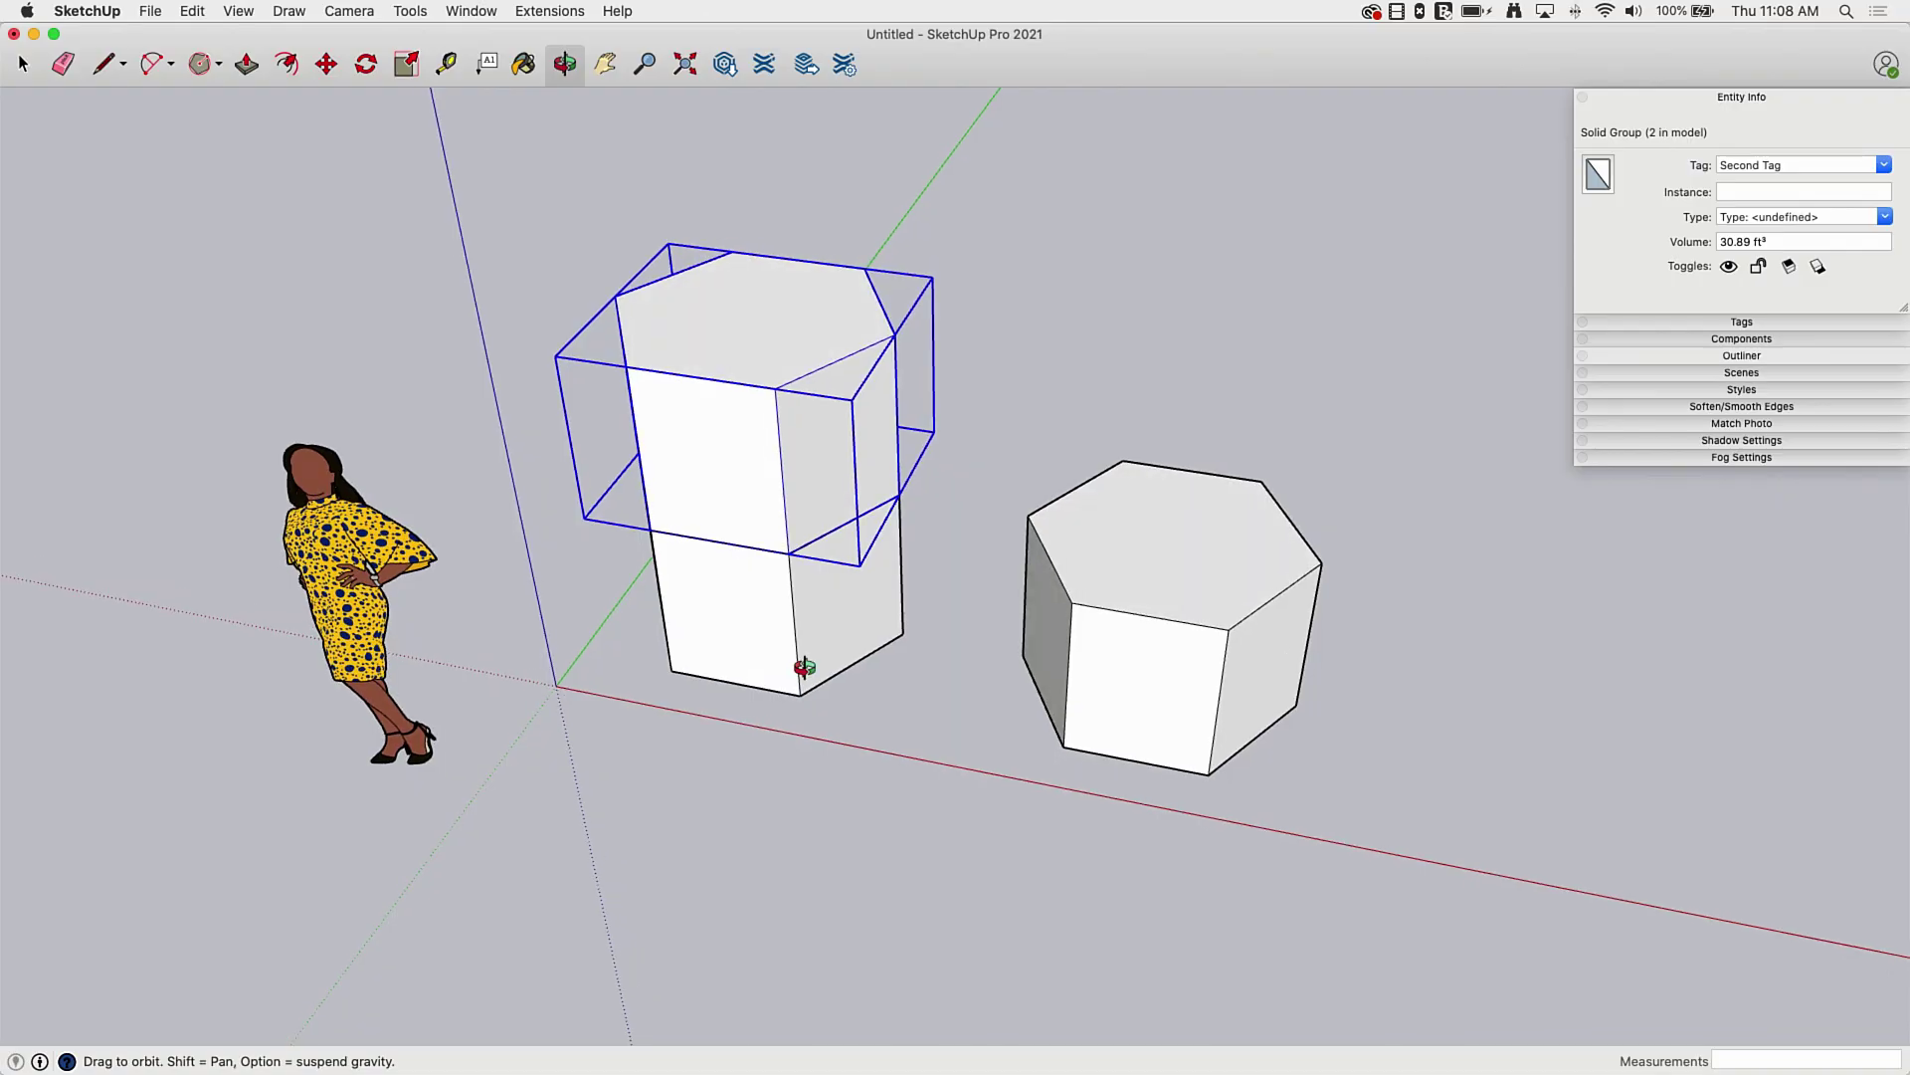
middle_drag(451, 541, 559, 590)
click(1098, 493)
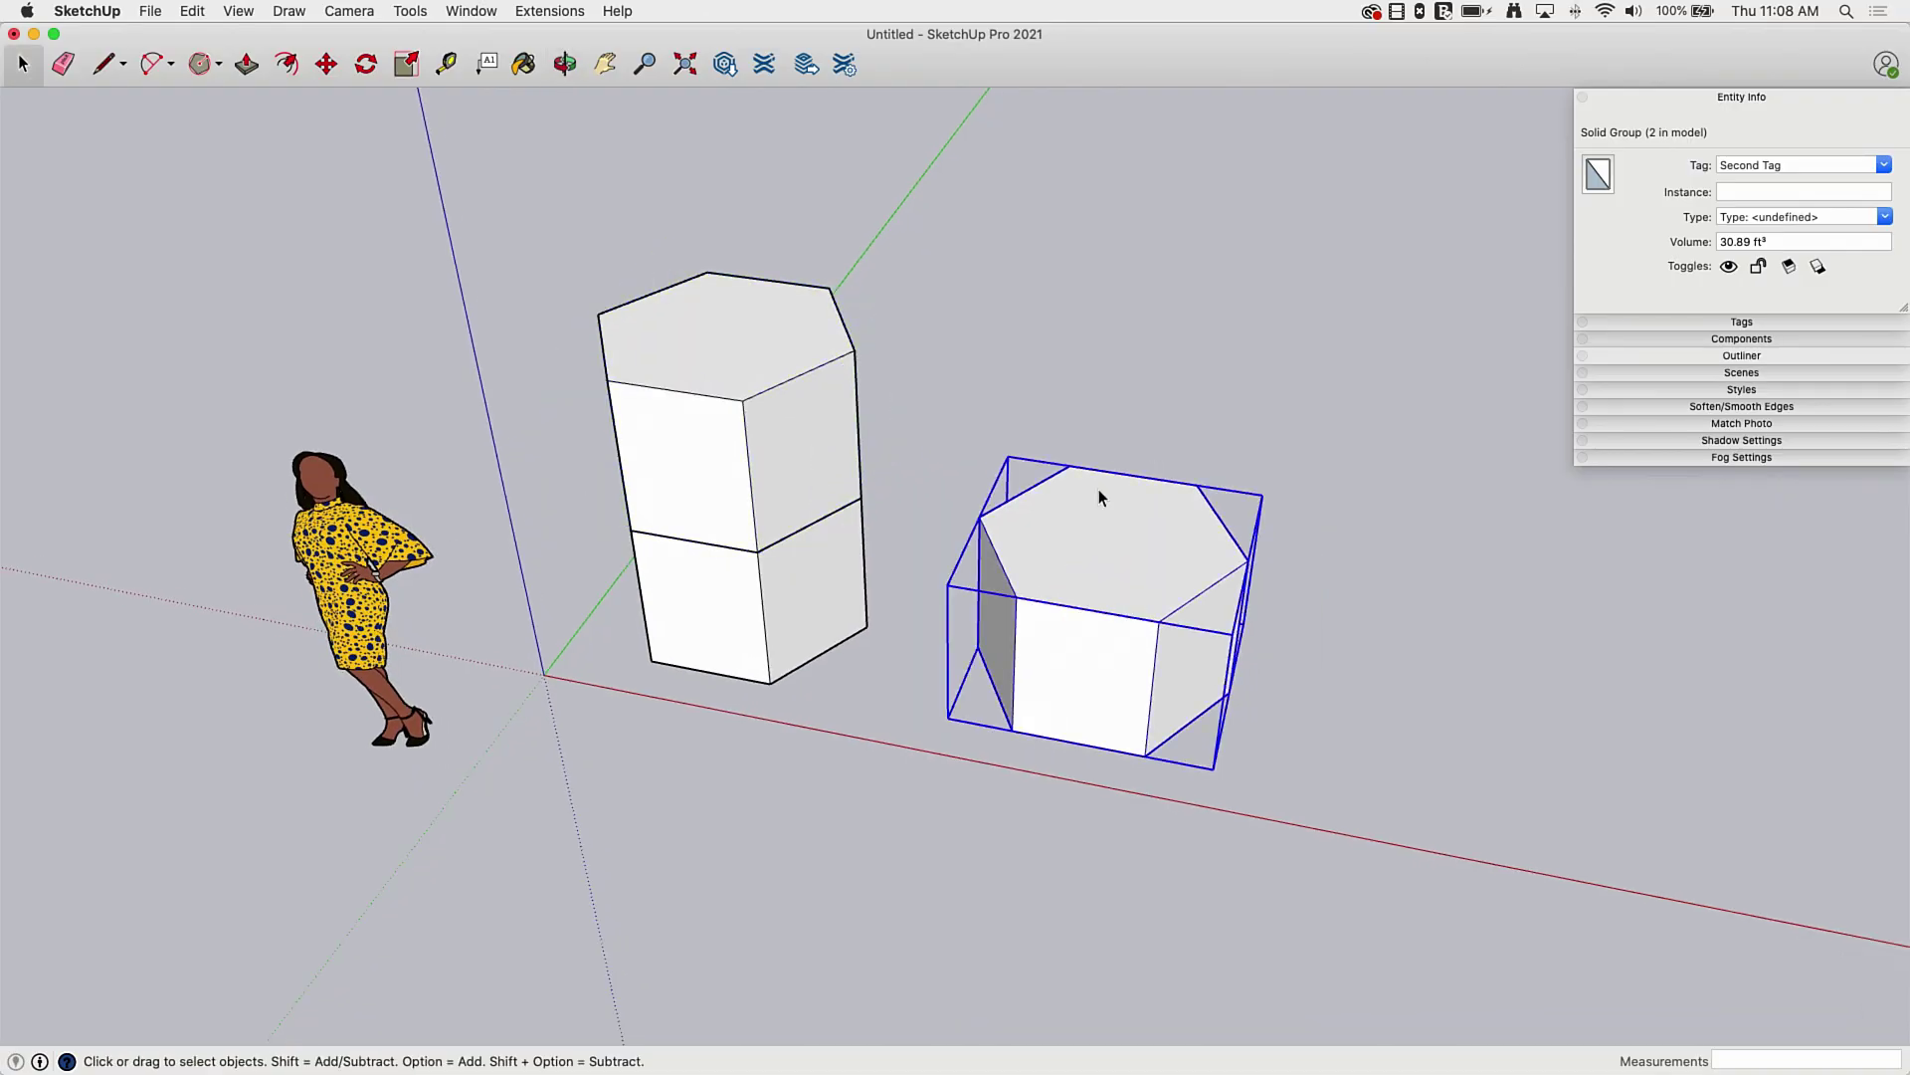
middle_drag(1037, 631, 1099, 587)
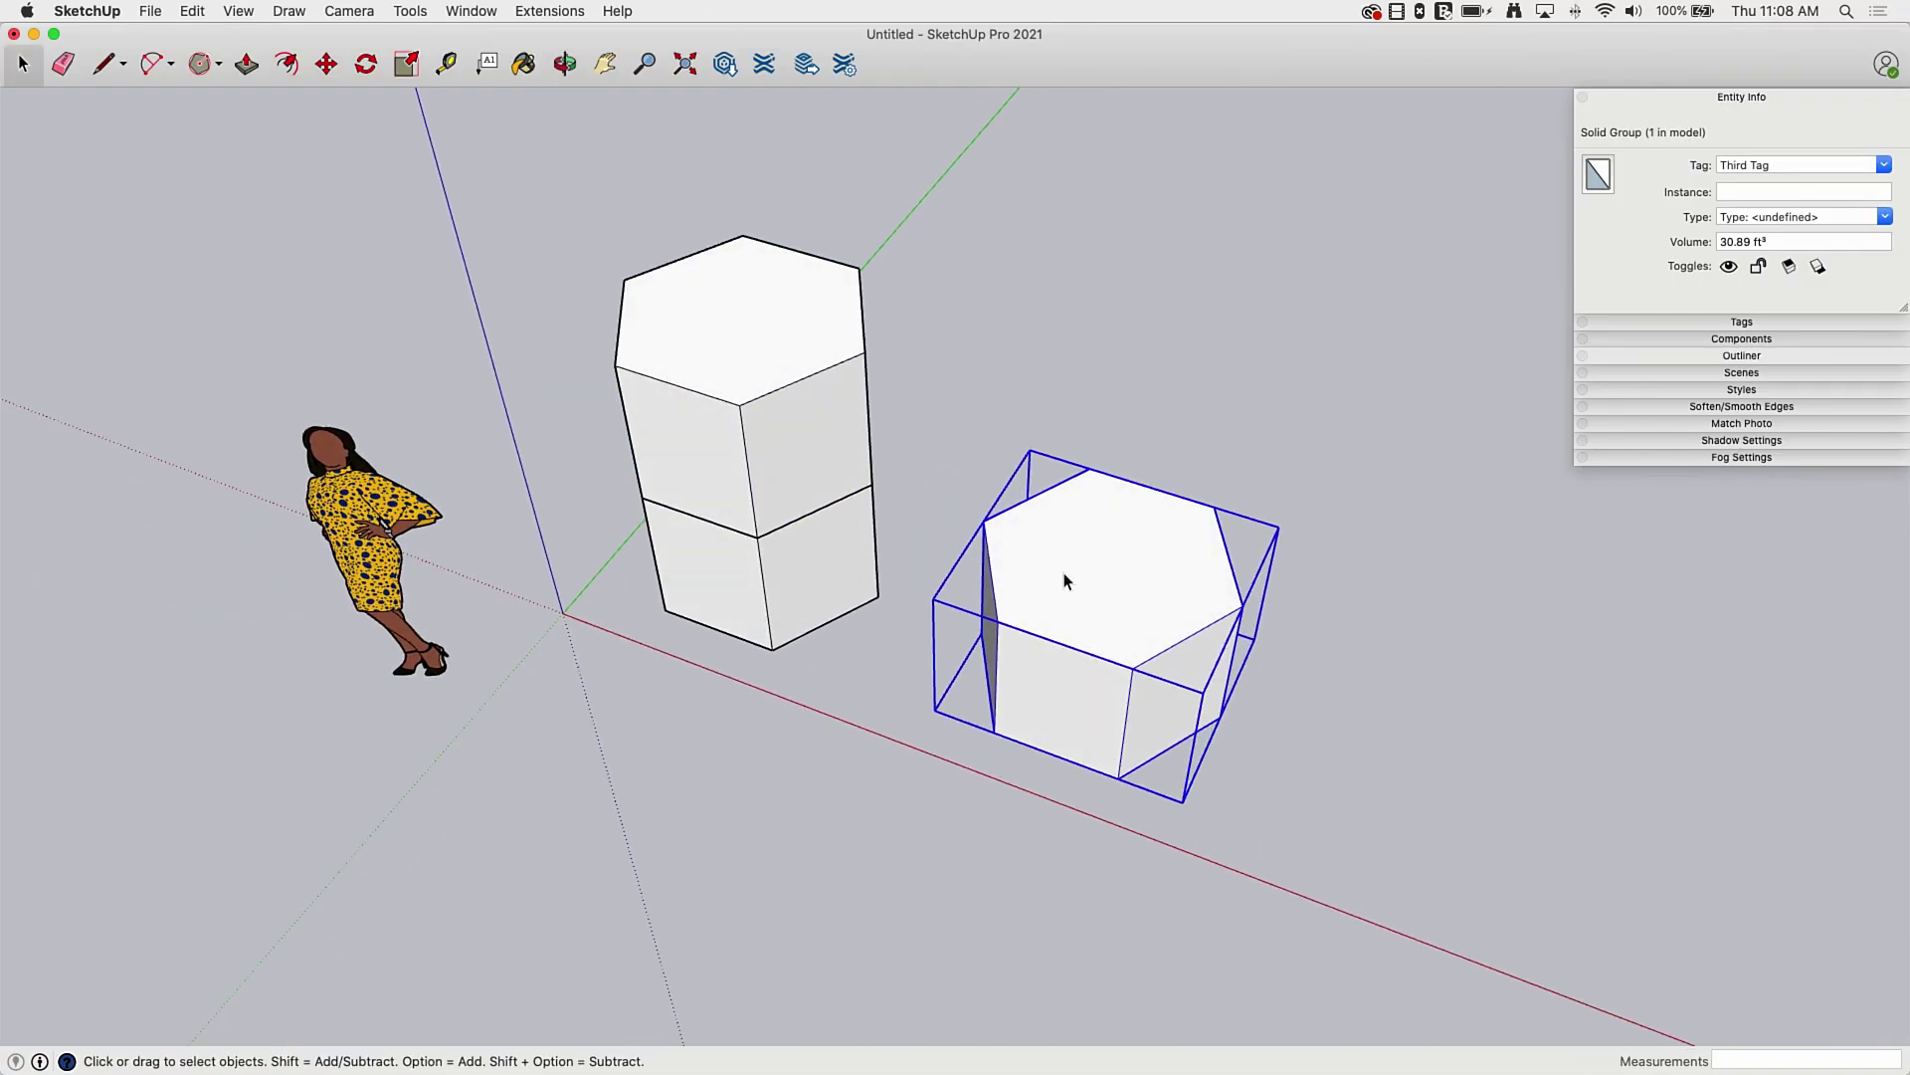
click(328, 67)
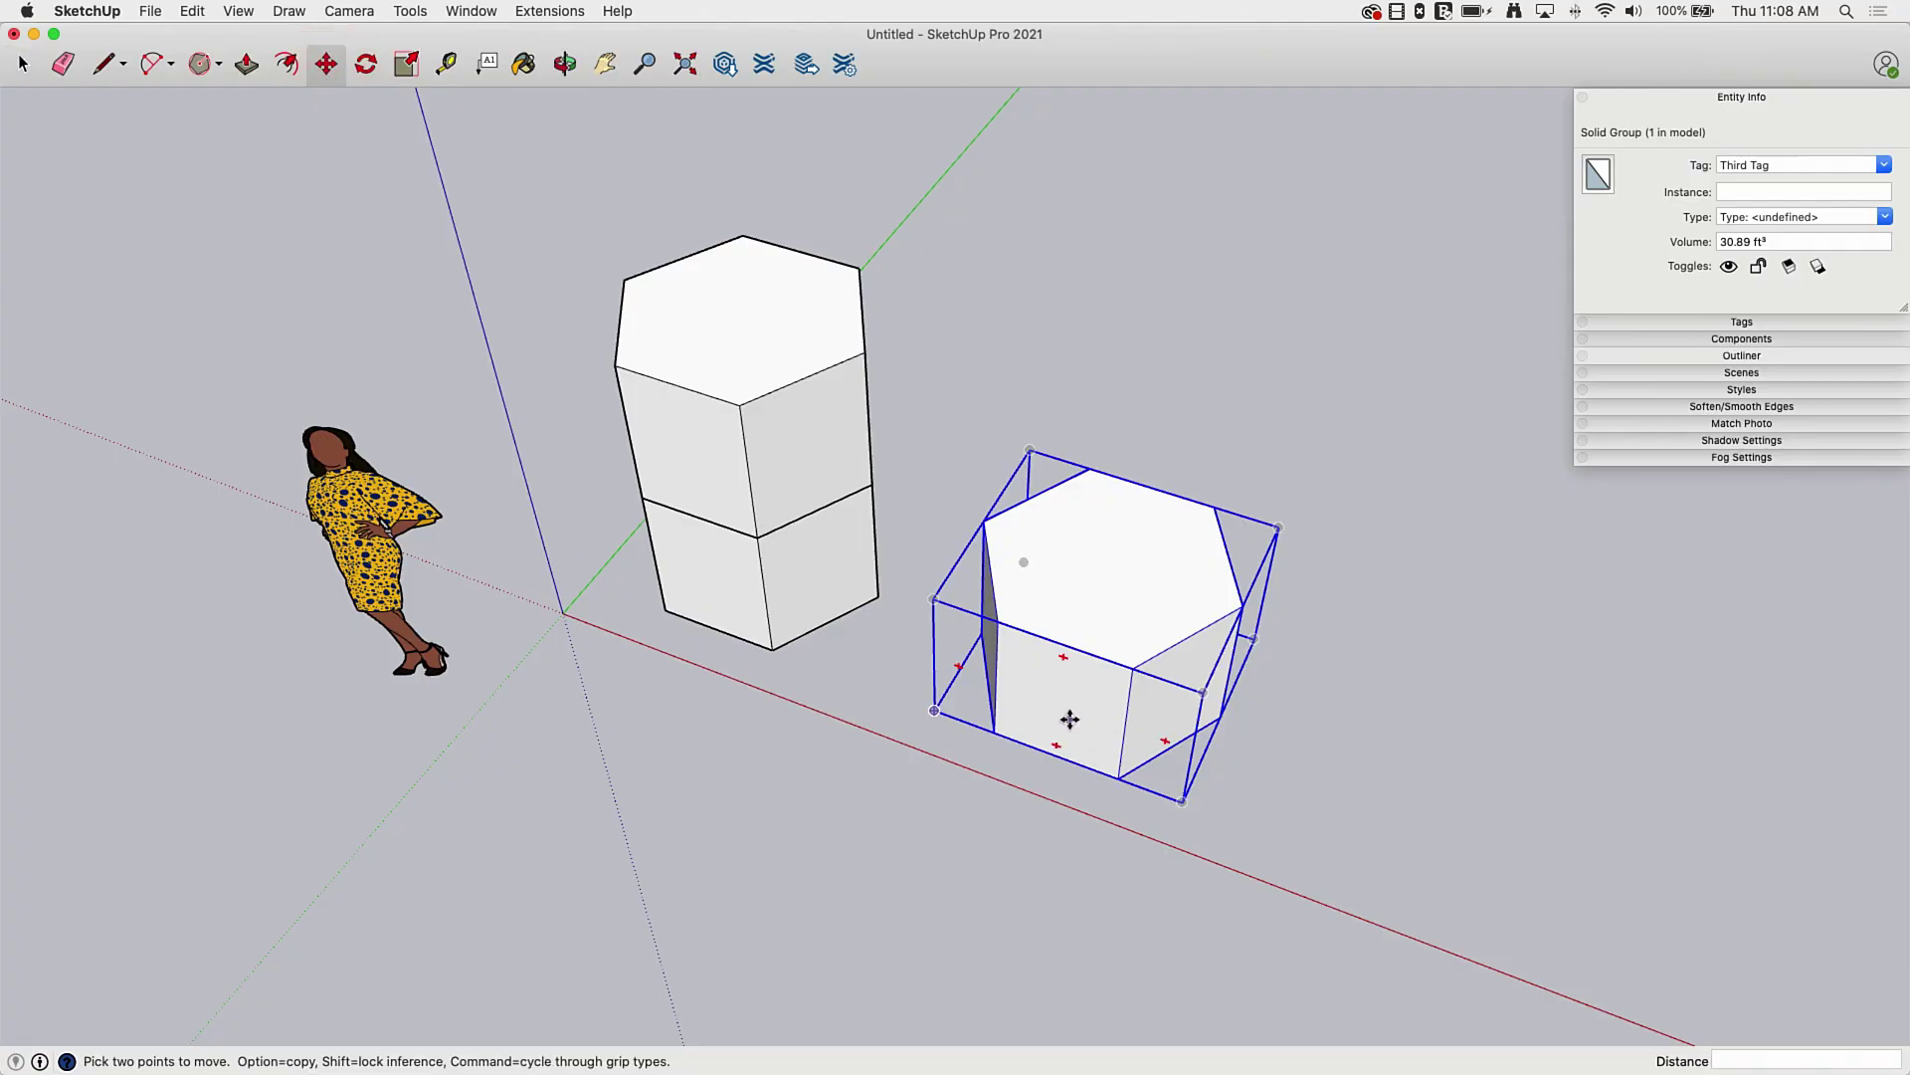
middle_drag(1130, 751, 1074, 639)
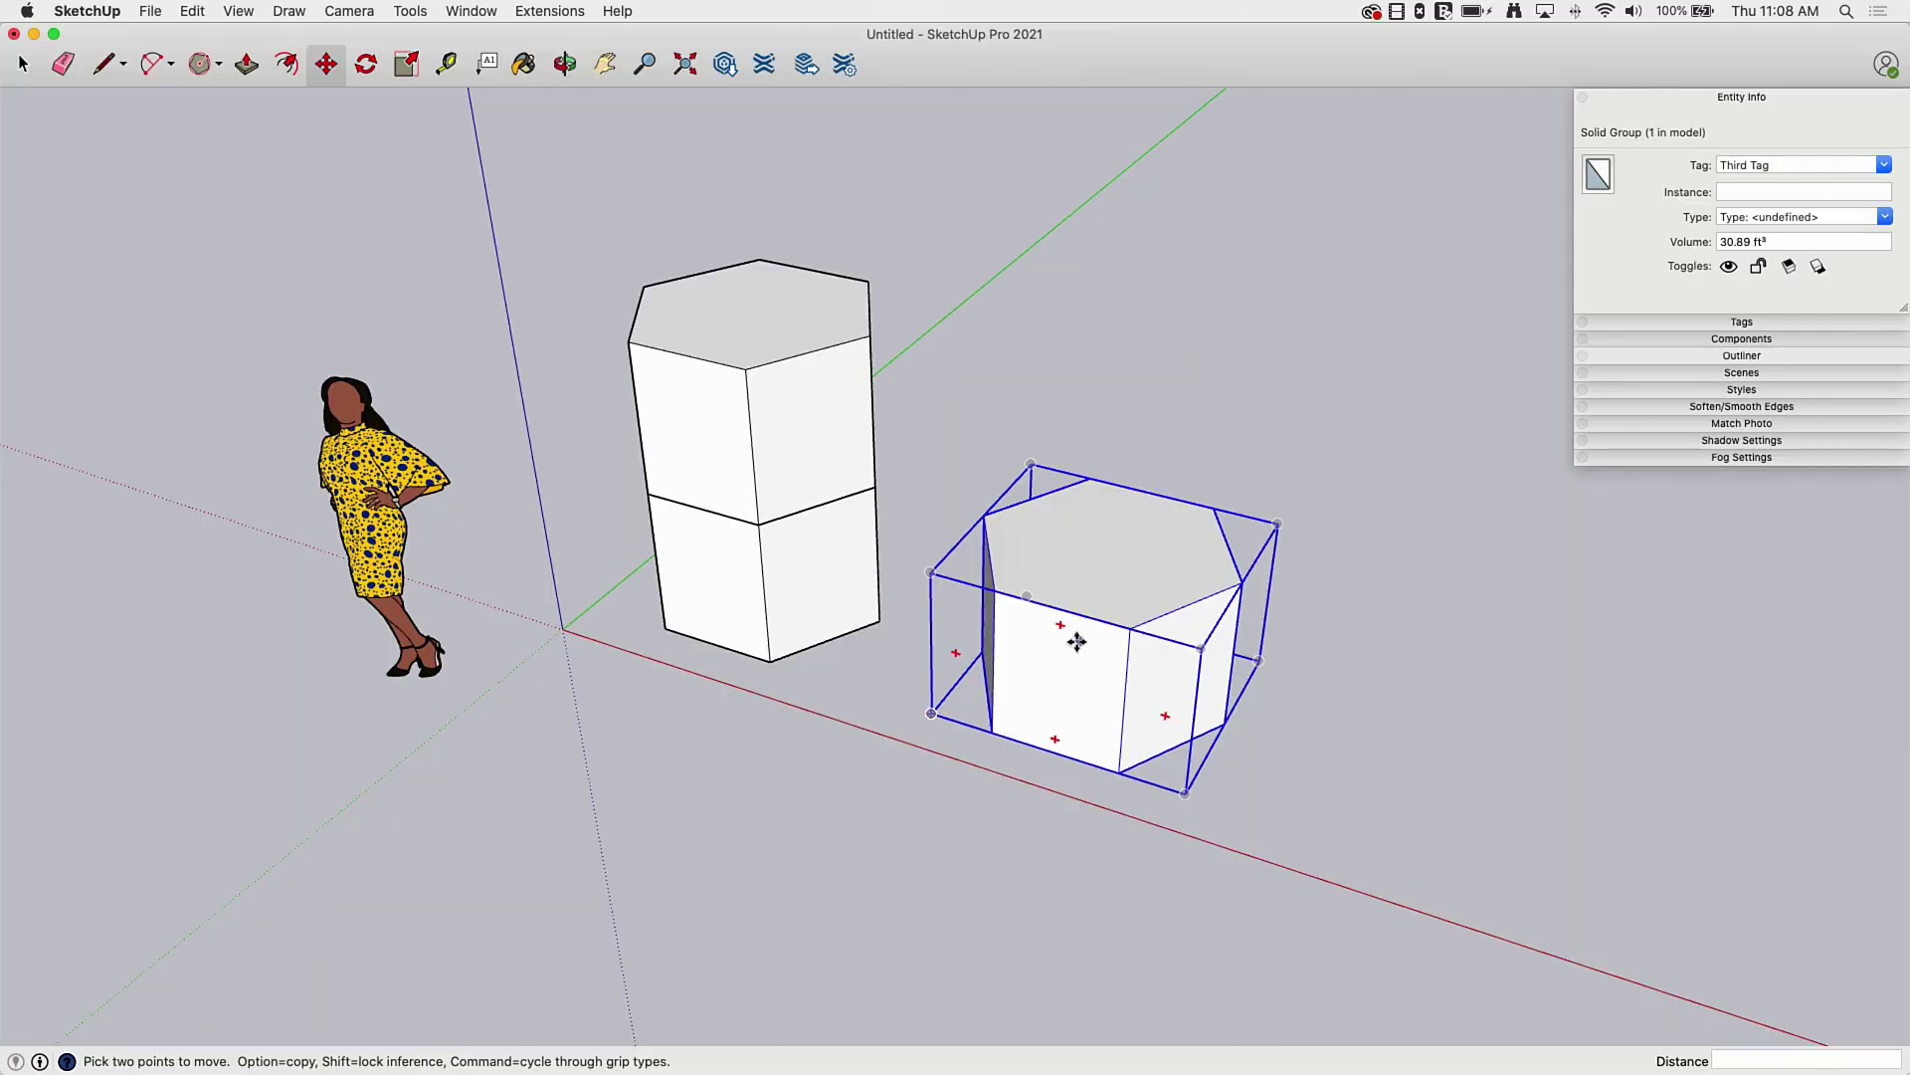
click(992, 732)
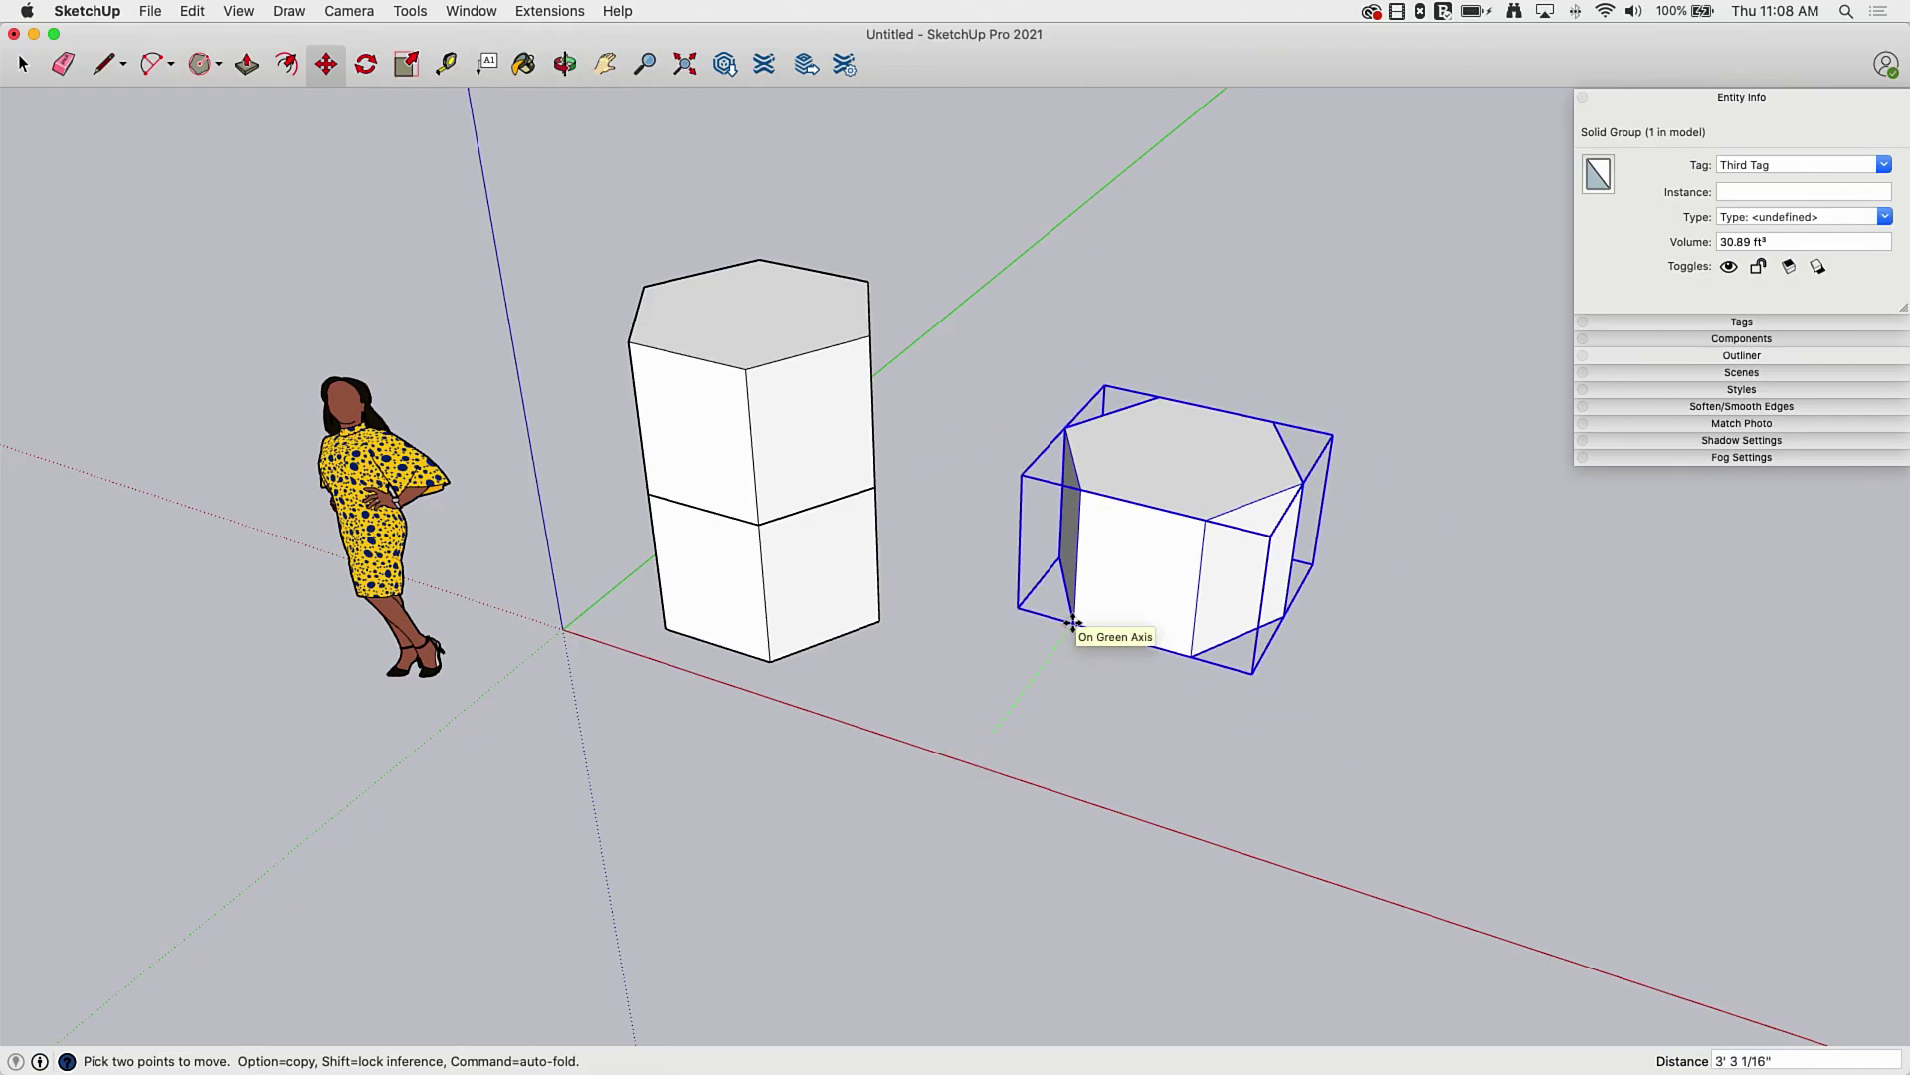
key(alt)
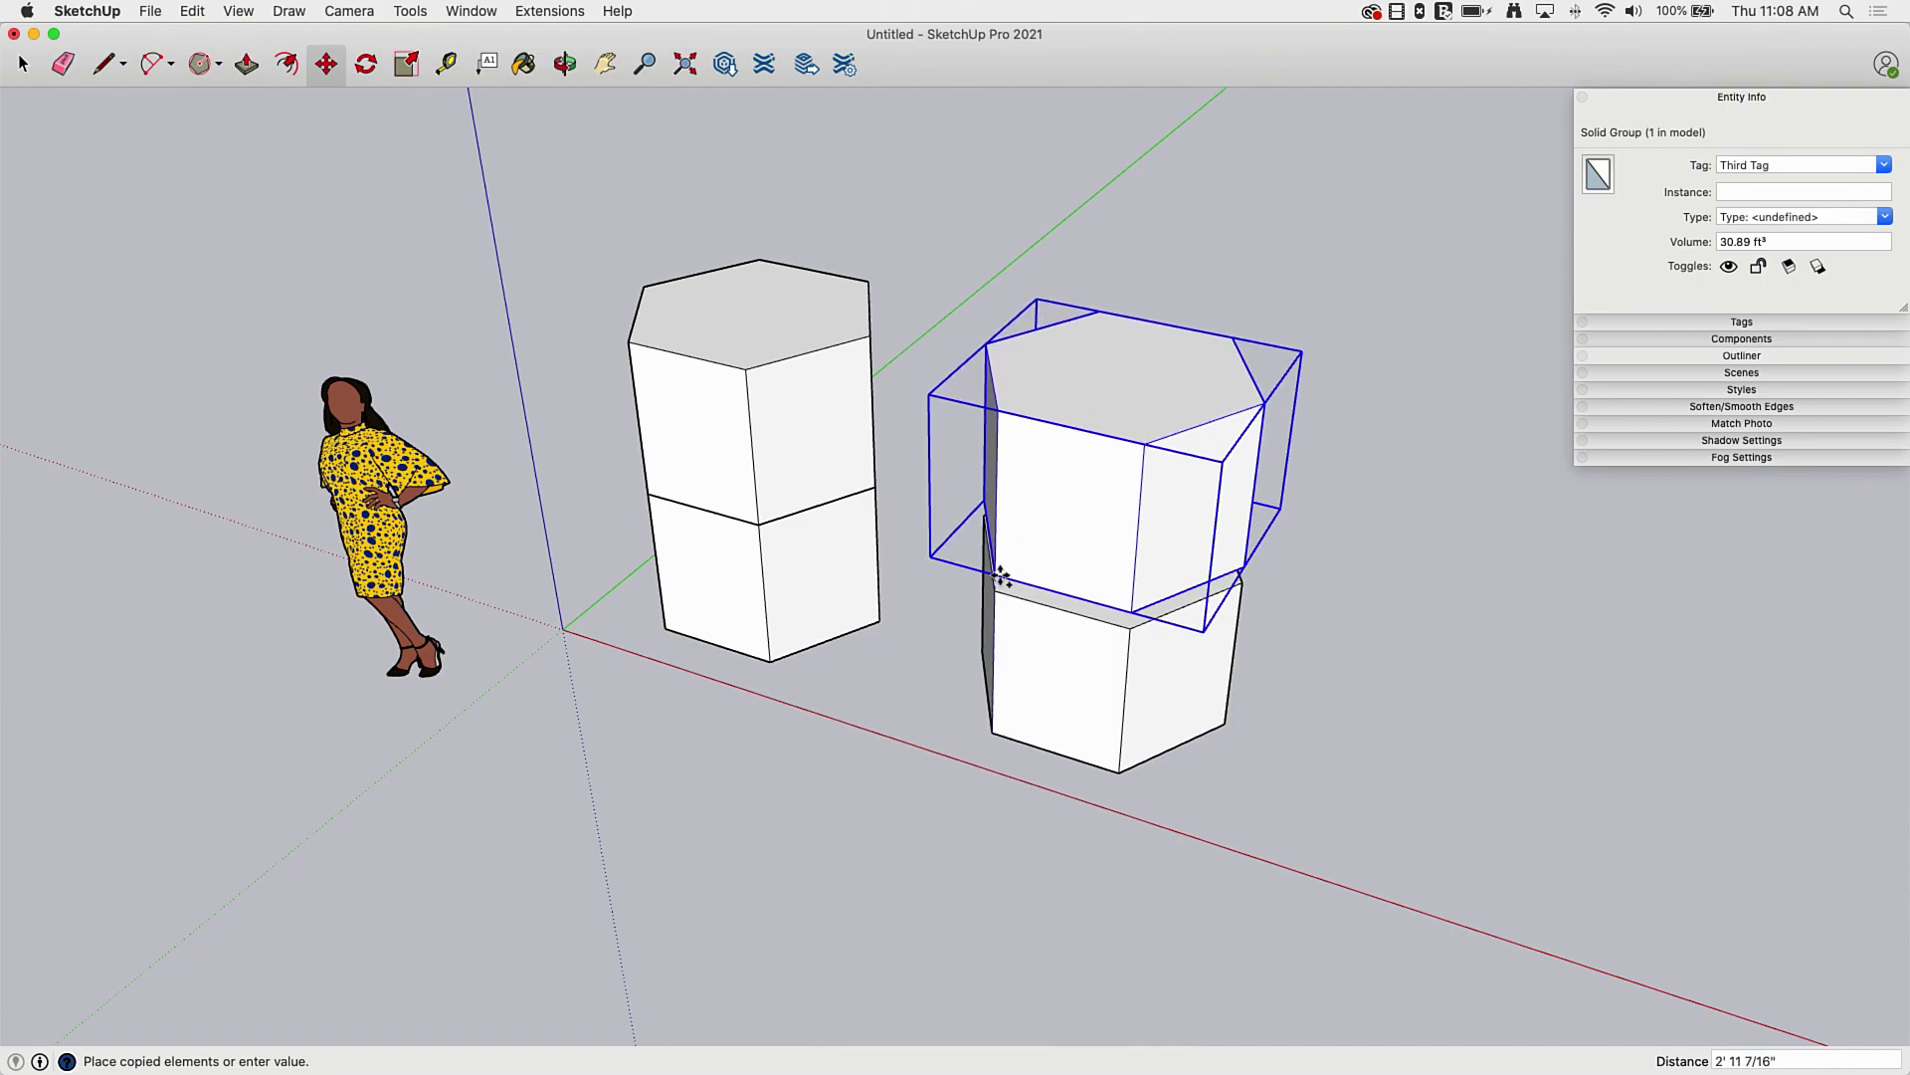
click(995, 591)
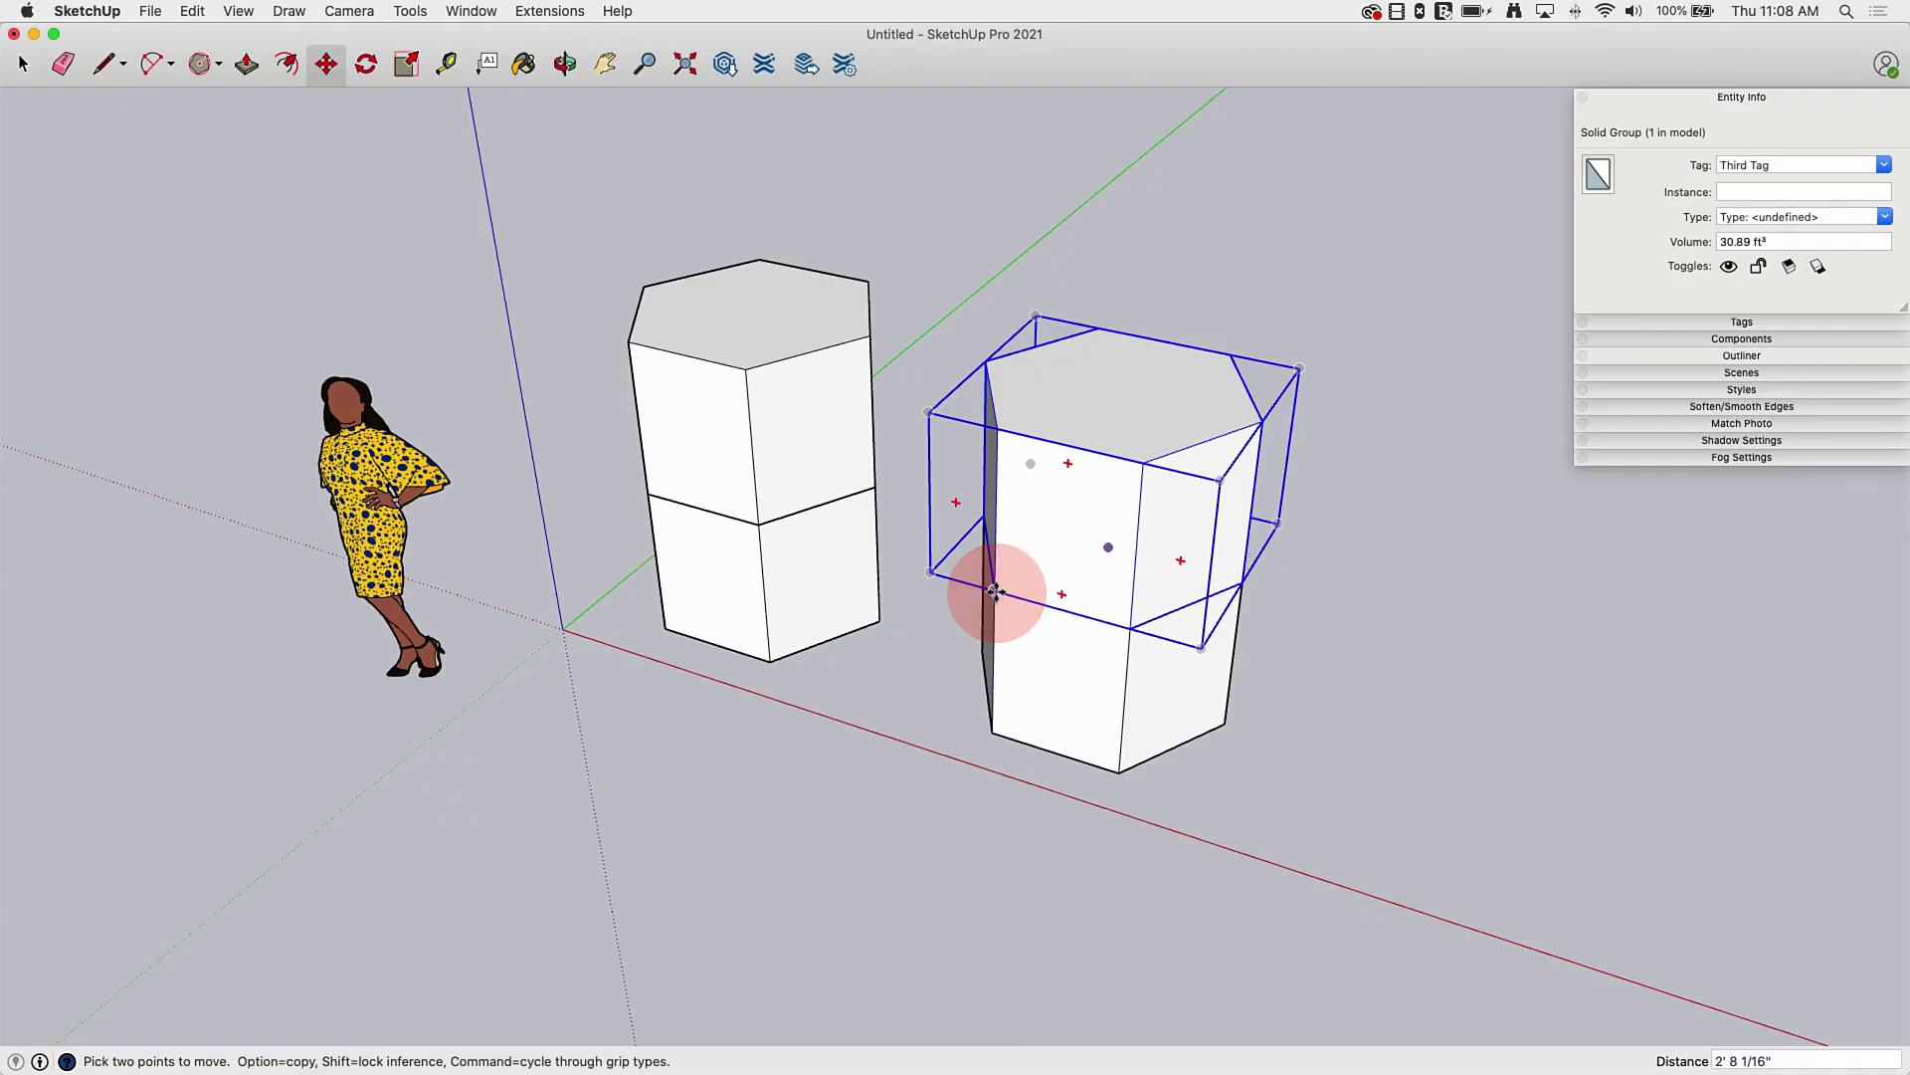
middle_drag(750, 780, 969, 763)
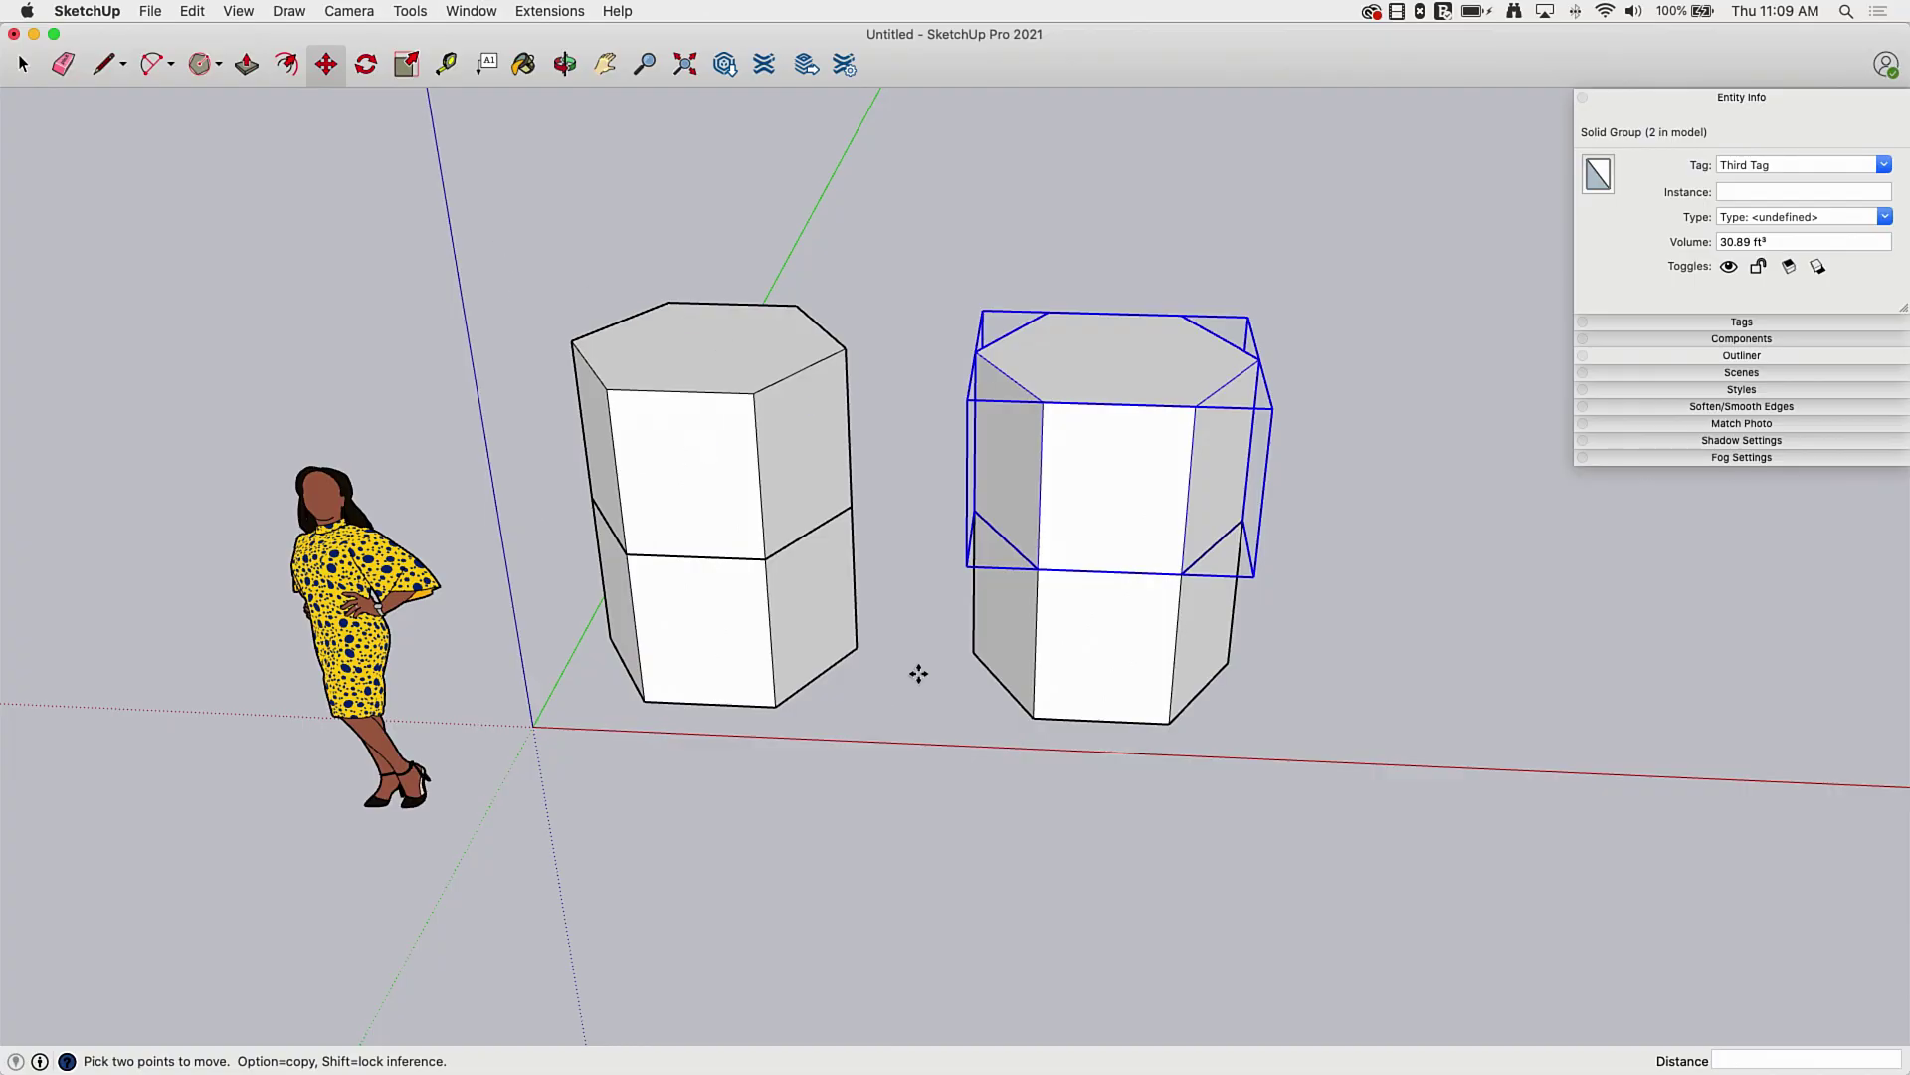
Select the lower and upper prisms of the left and right stacks in turn
middle_drag(919, 674, 780, 759)
key(space)
click(718, 595)
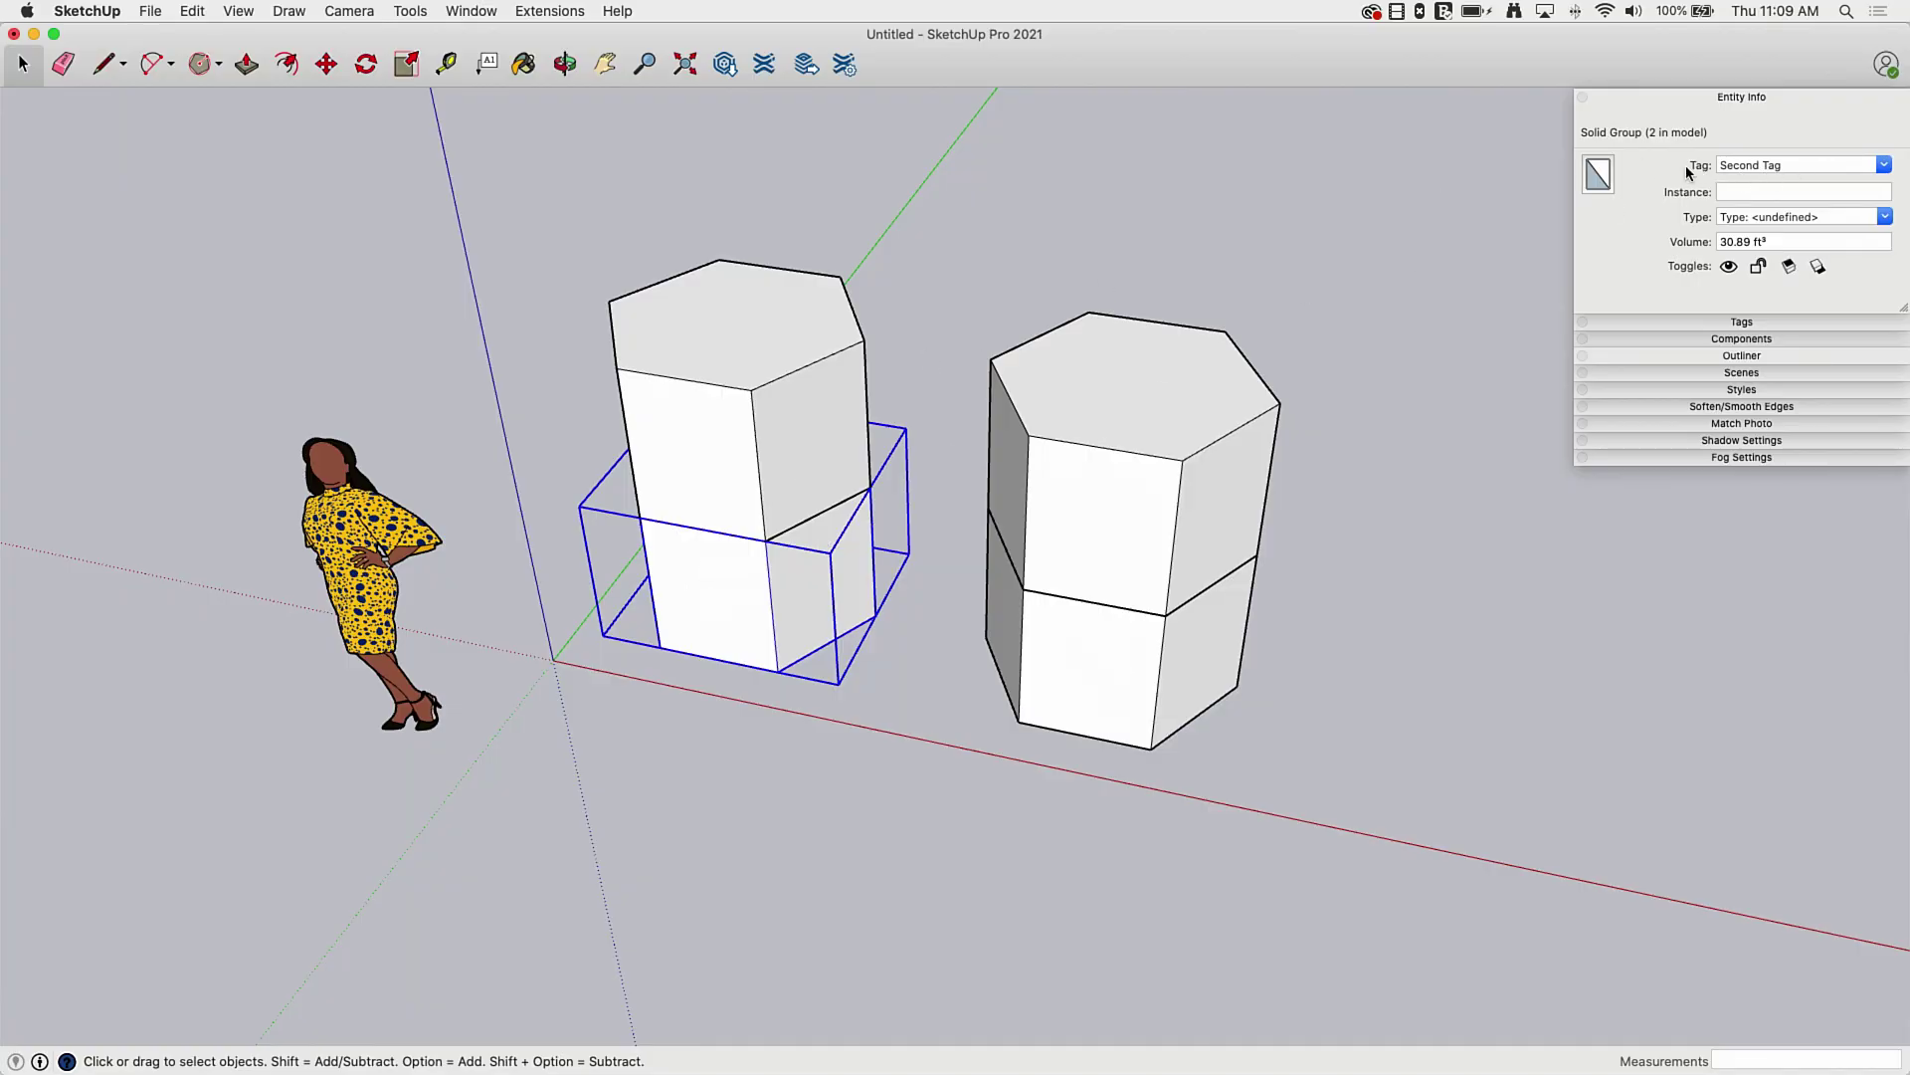
click(708, 416)
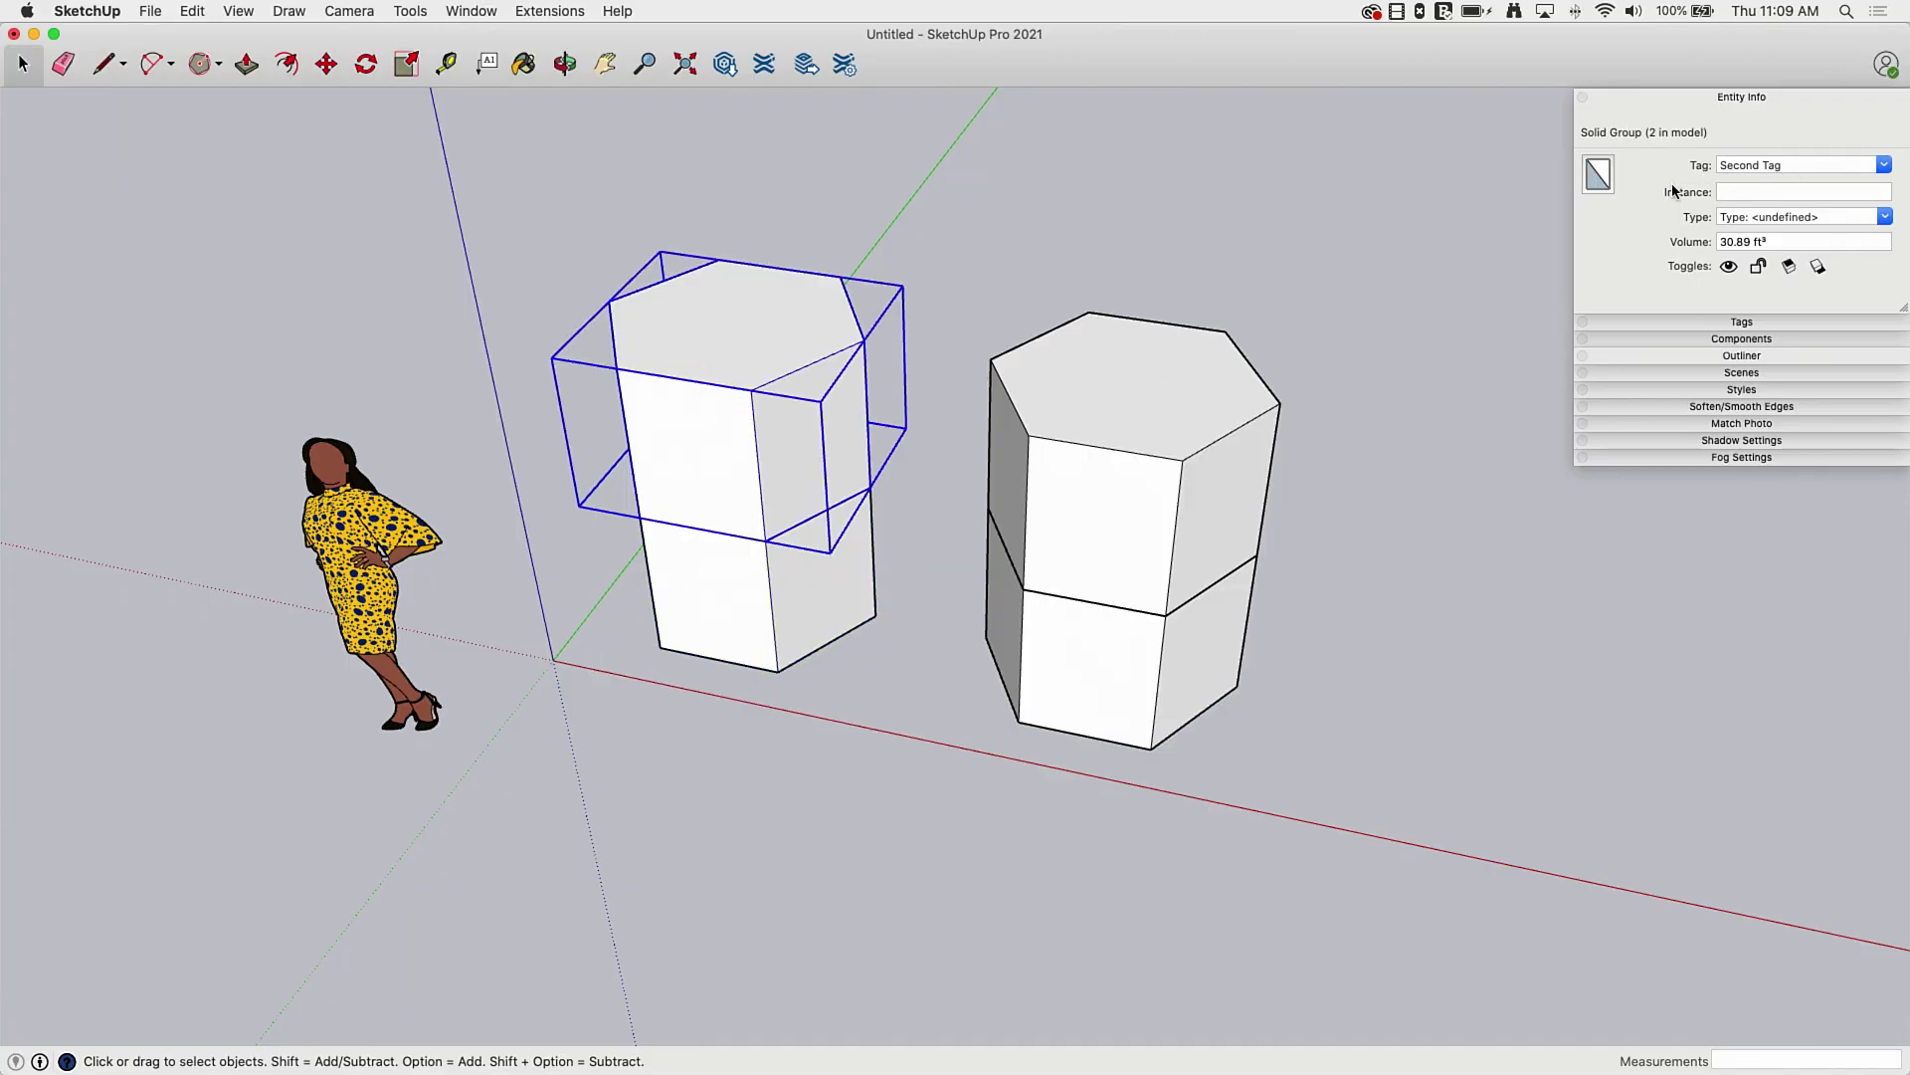
click(1085, 662)
click(1097, 543)
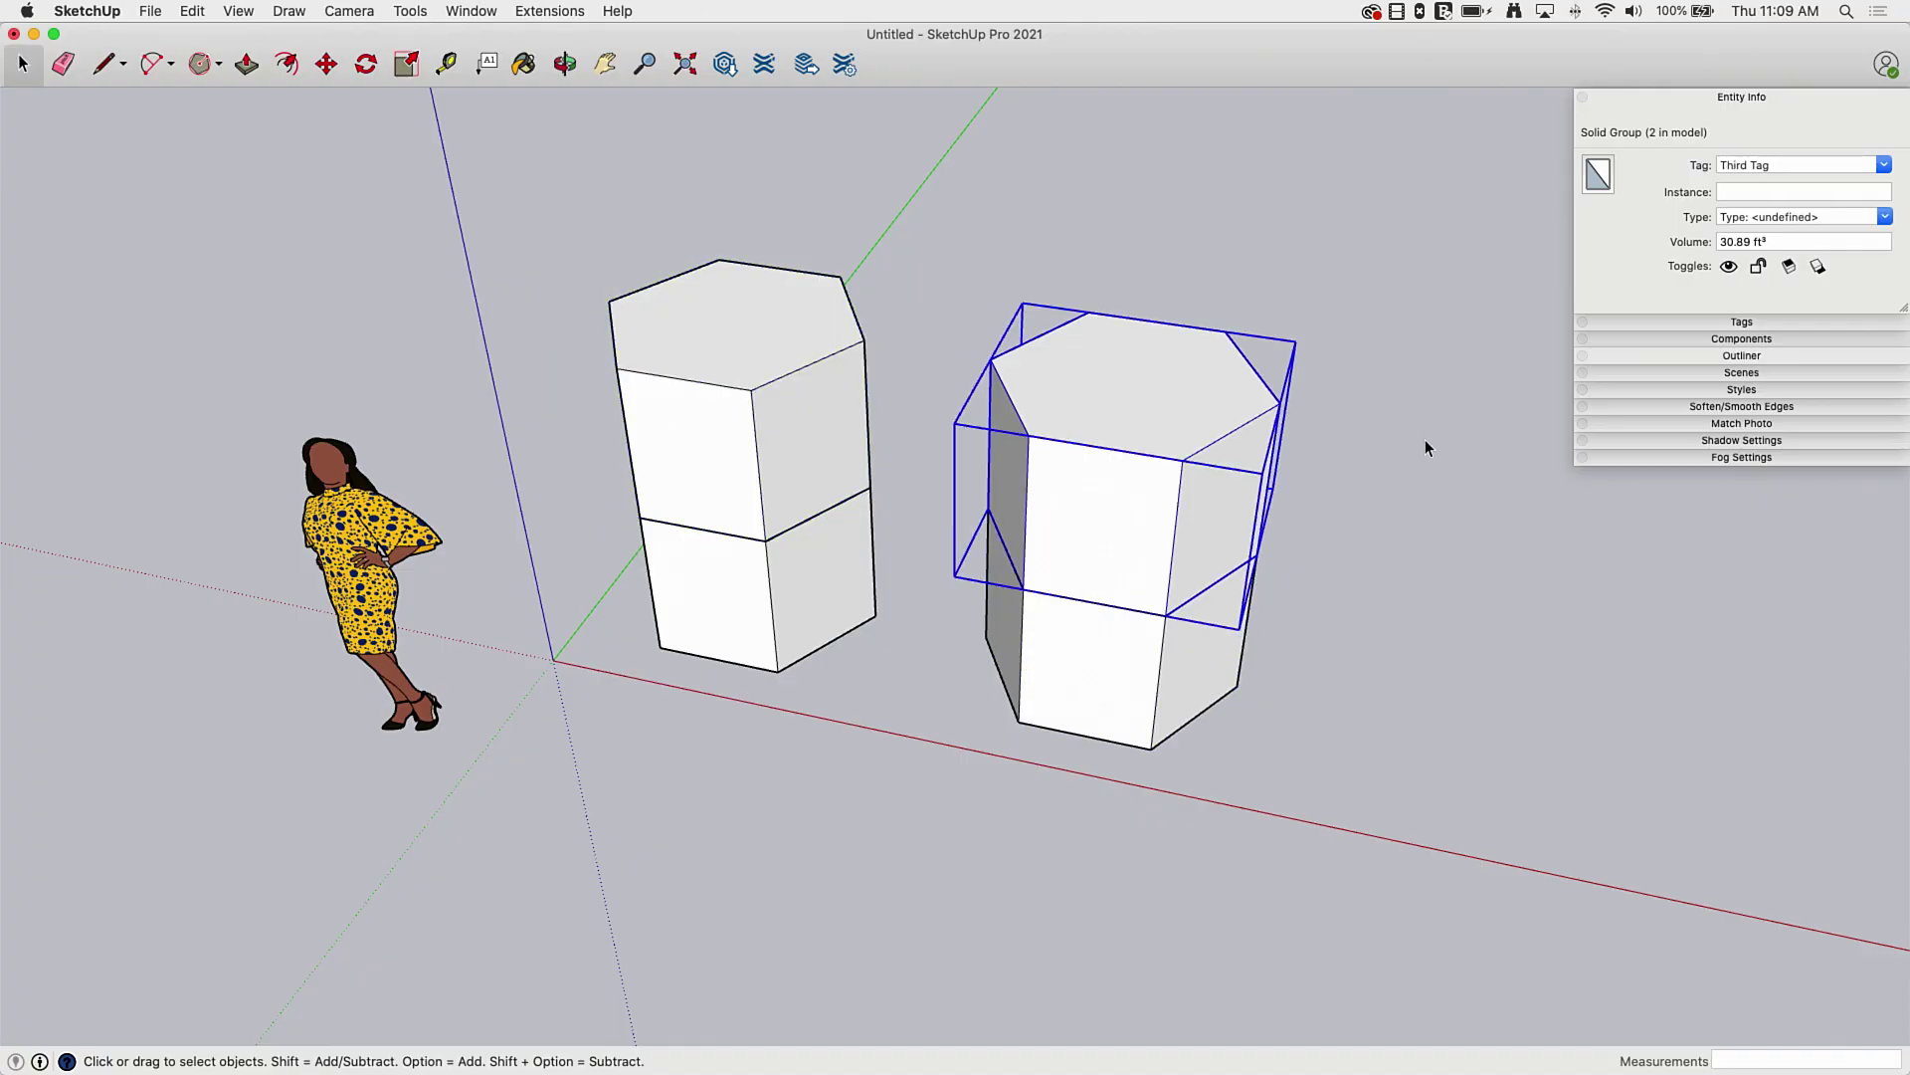
Orbit around both stacks and select the lower Second Tag block of the left stack
middle_drag(963, 499, 928, 334)
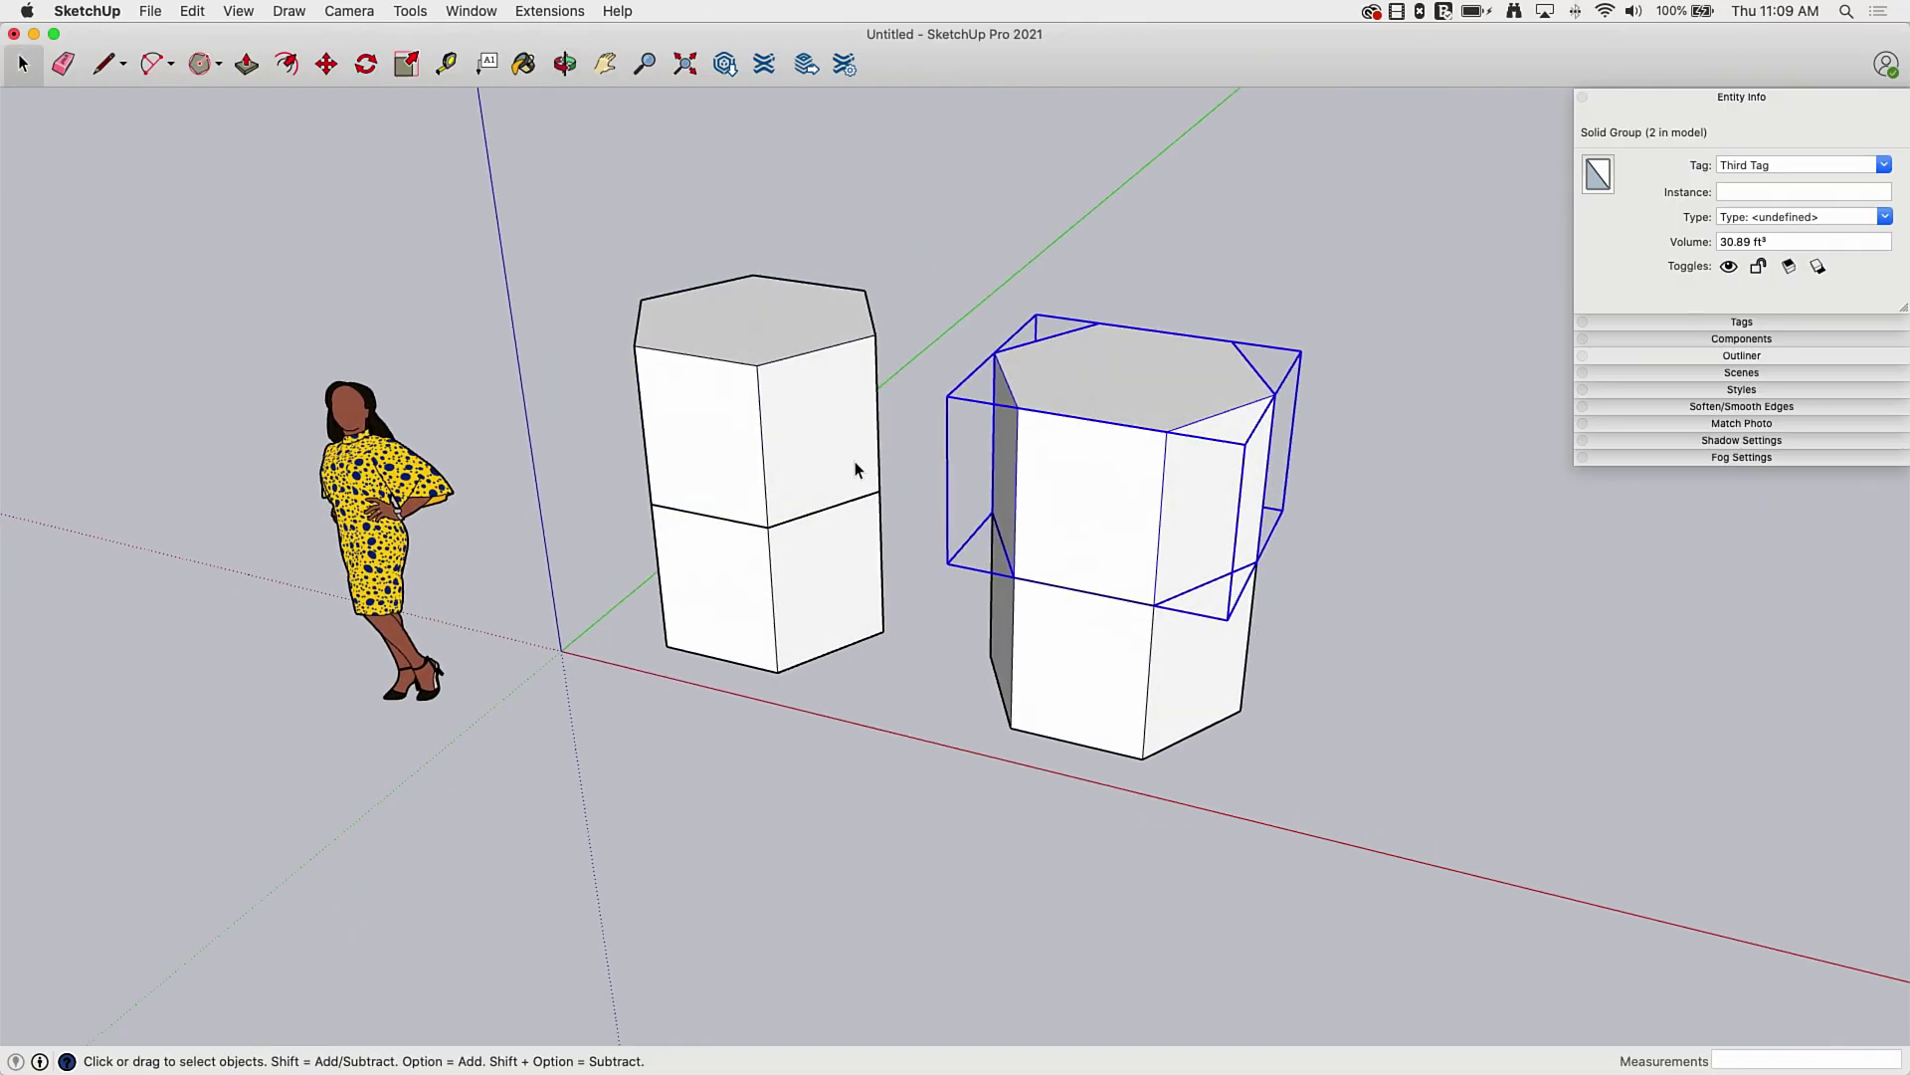
middle_drag(909, 600, 965, 655)
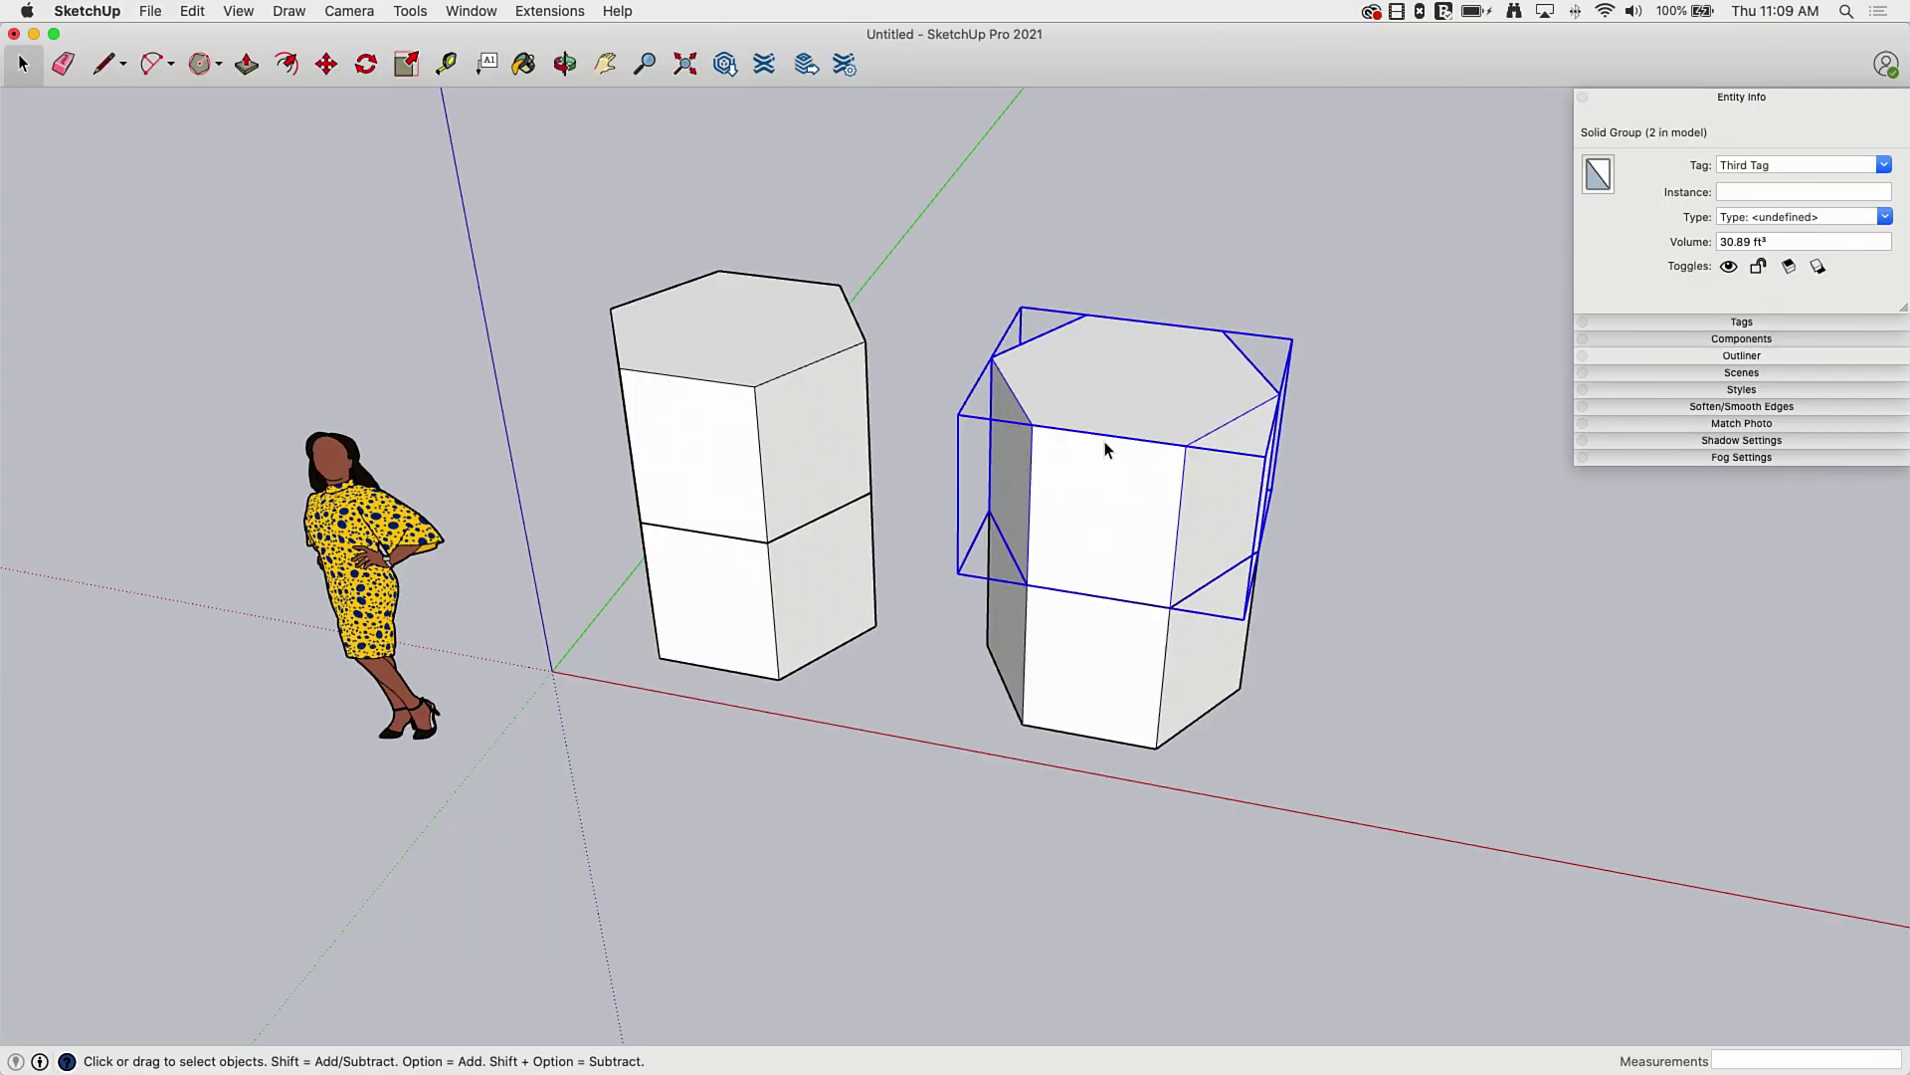
middle_drag(1102, 476, 1028, 534)
middle_drag(763, 785, 780, 710)
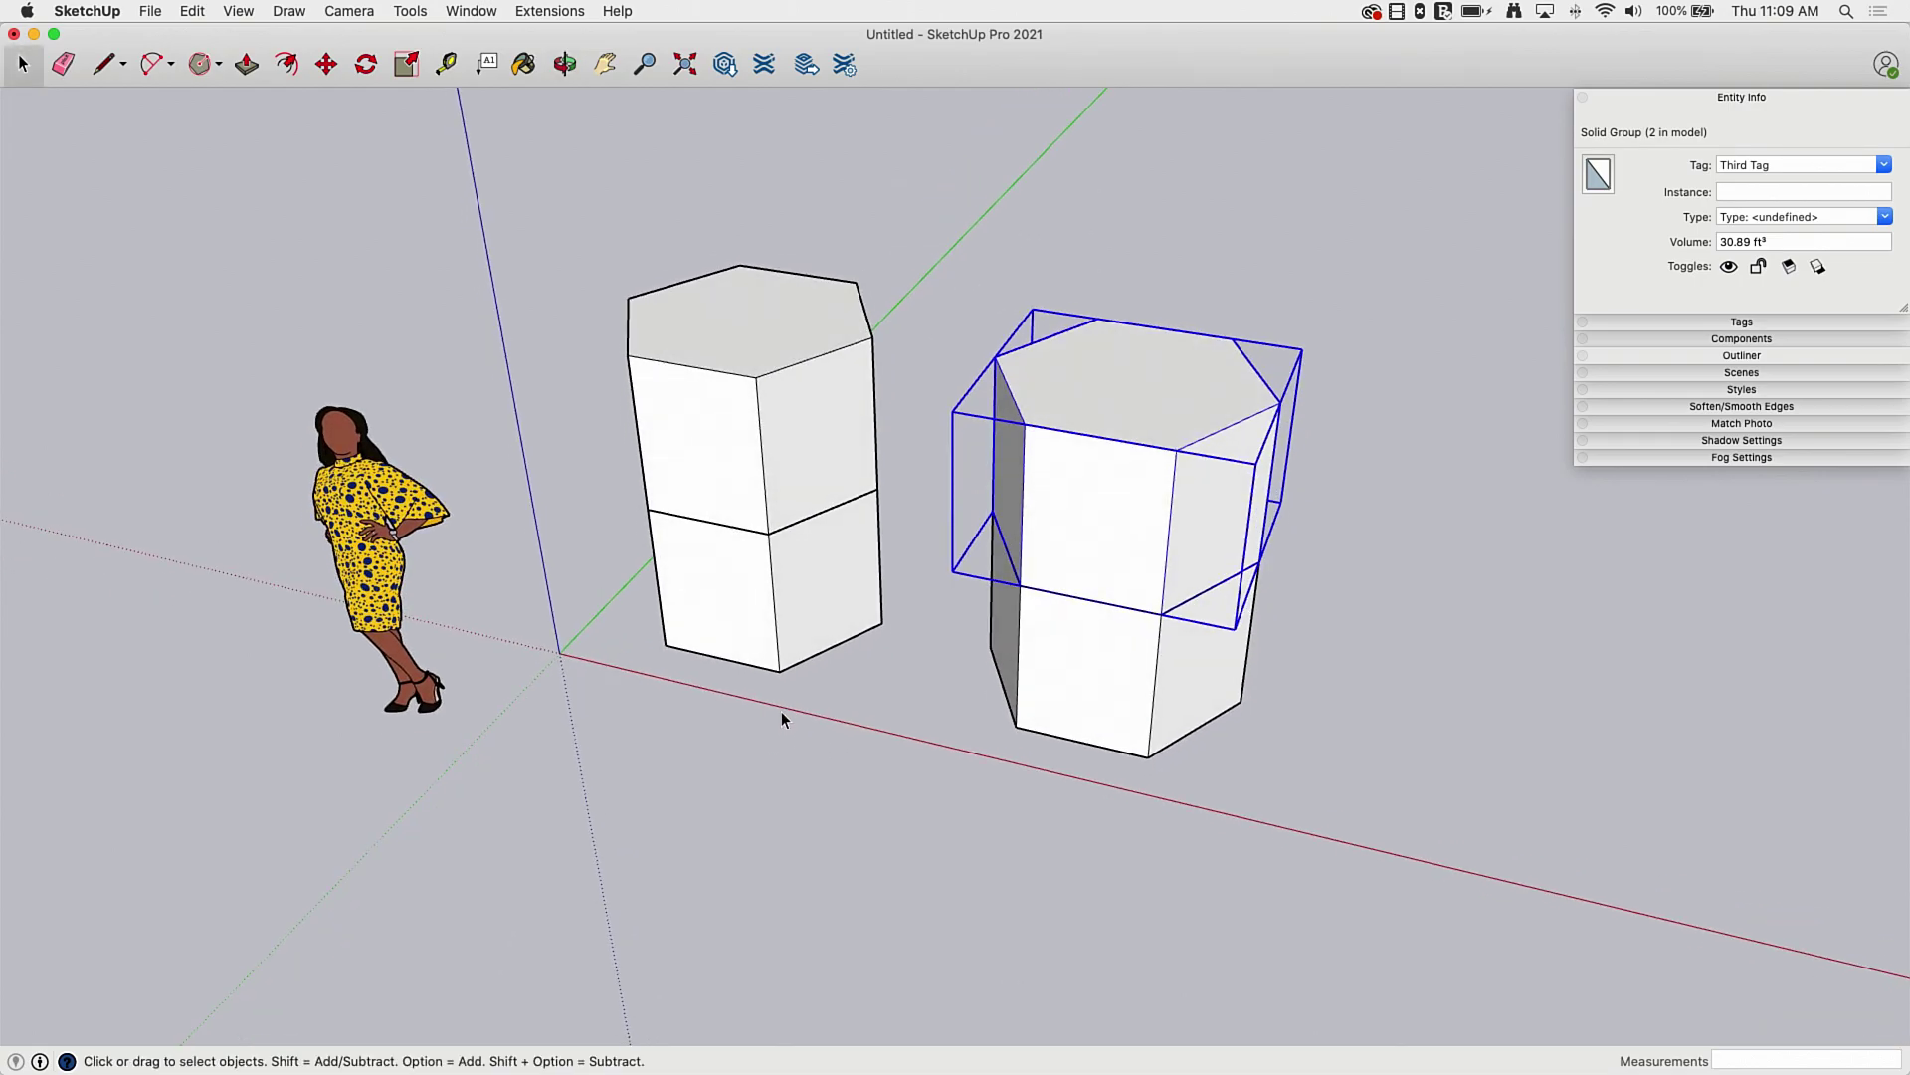
middle_drag(607, 585, 877, 577)
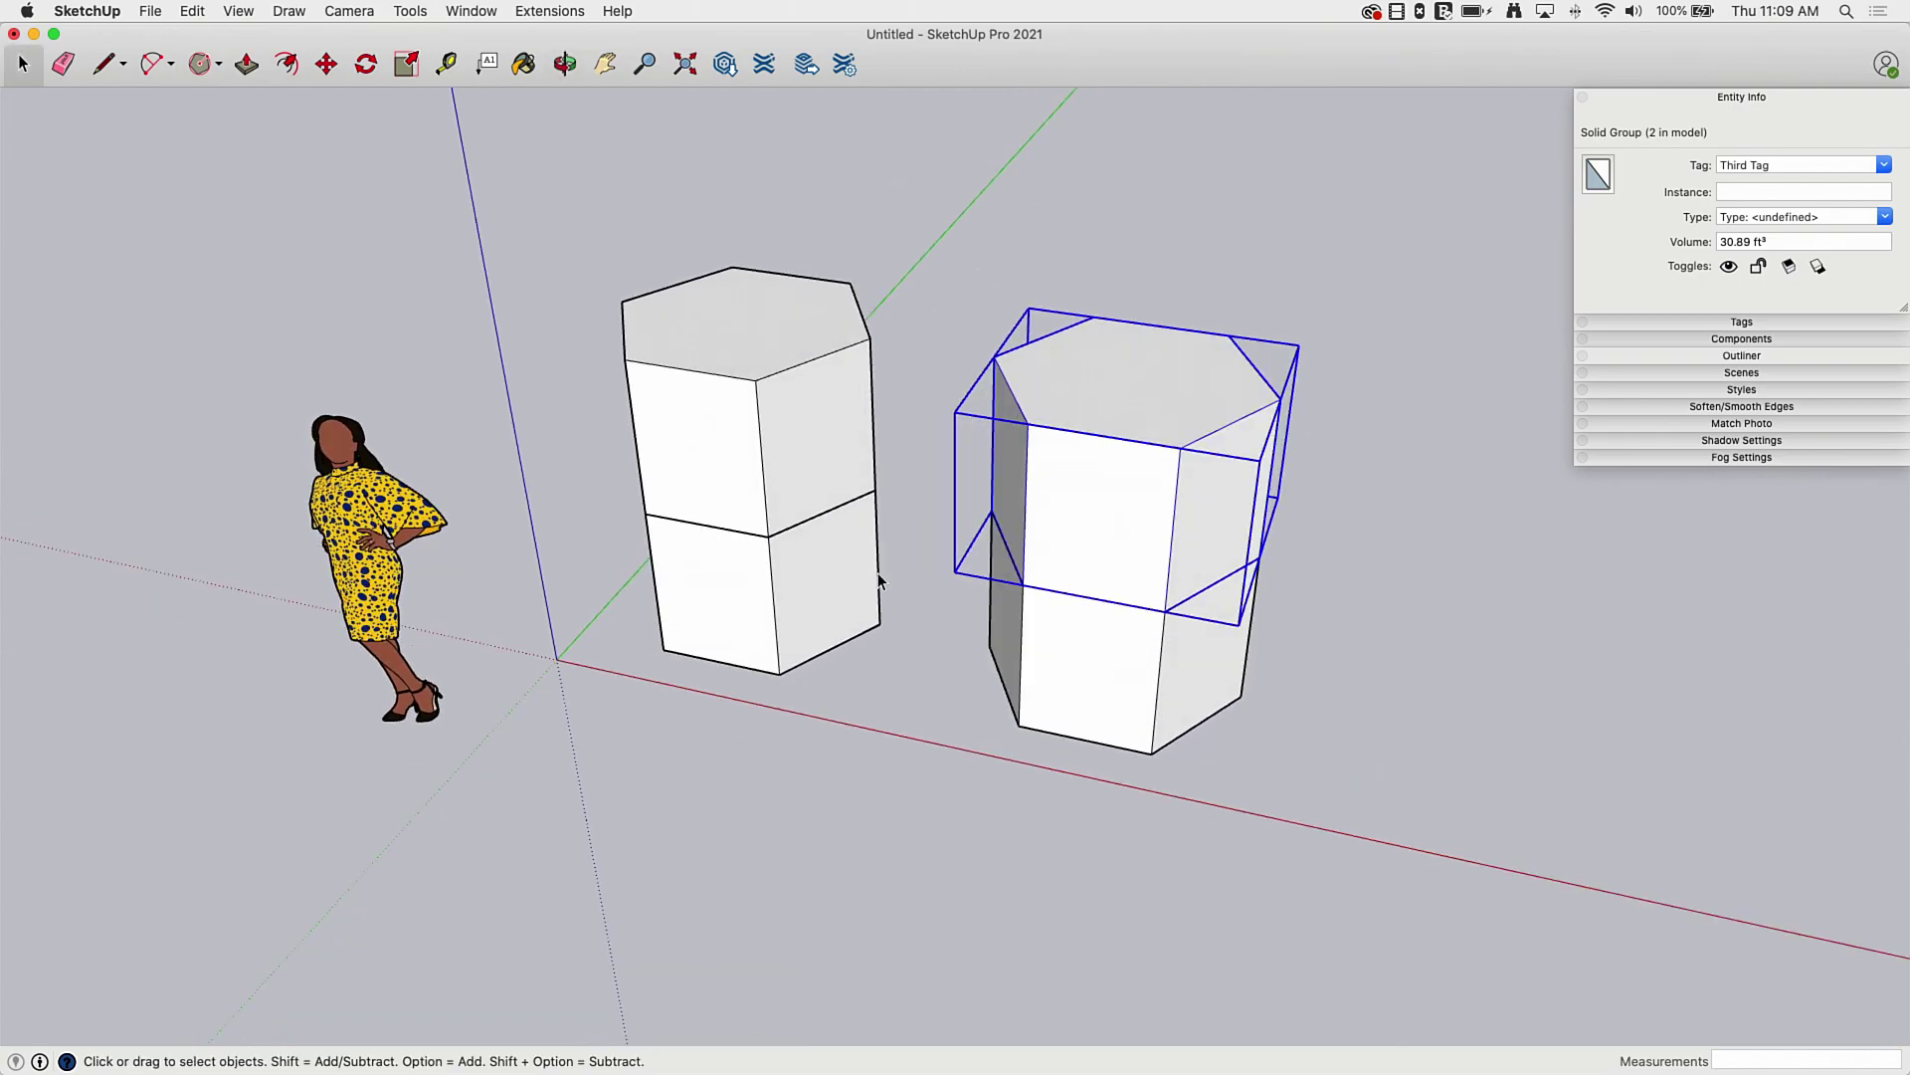
middle_drag(1173, 497, 1197, 637)
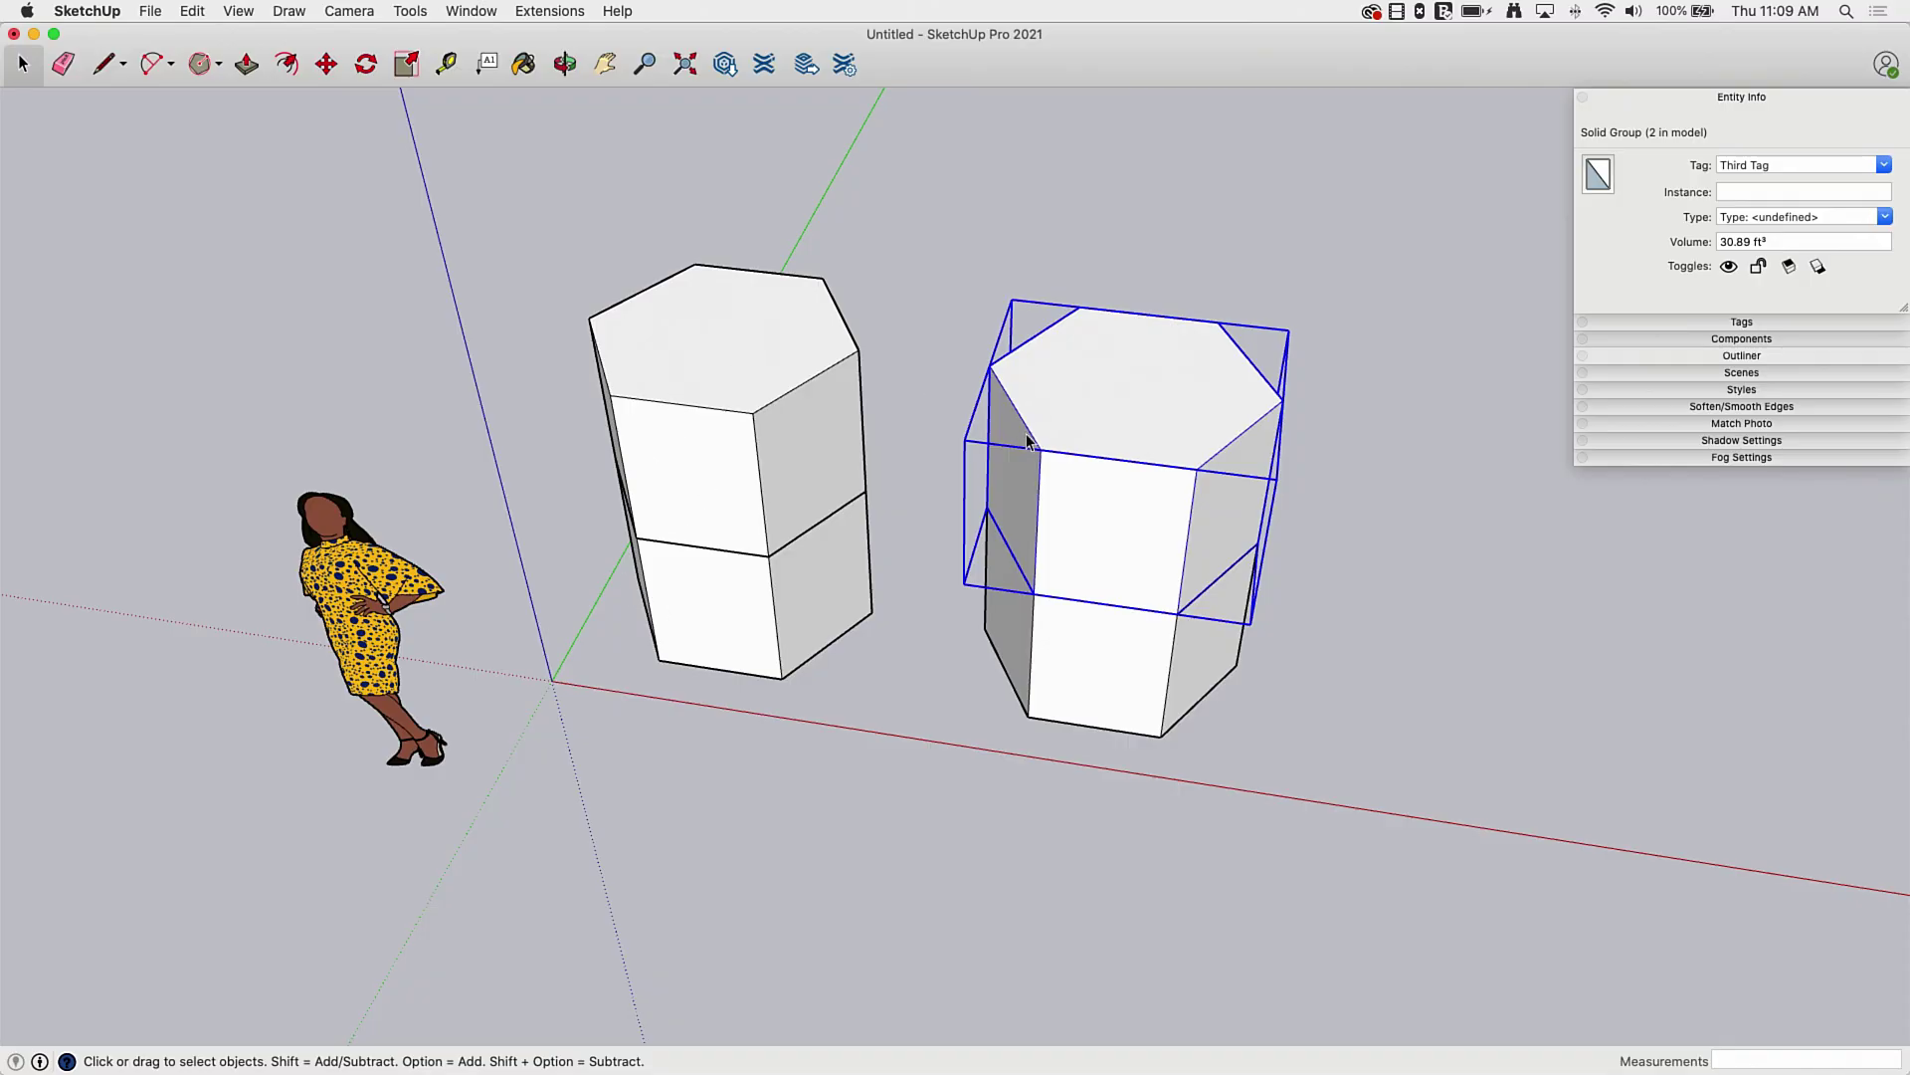
middle_drag(1006, 713, 1075, 471)
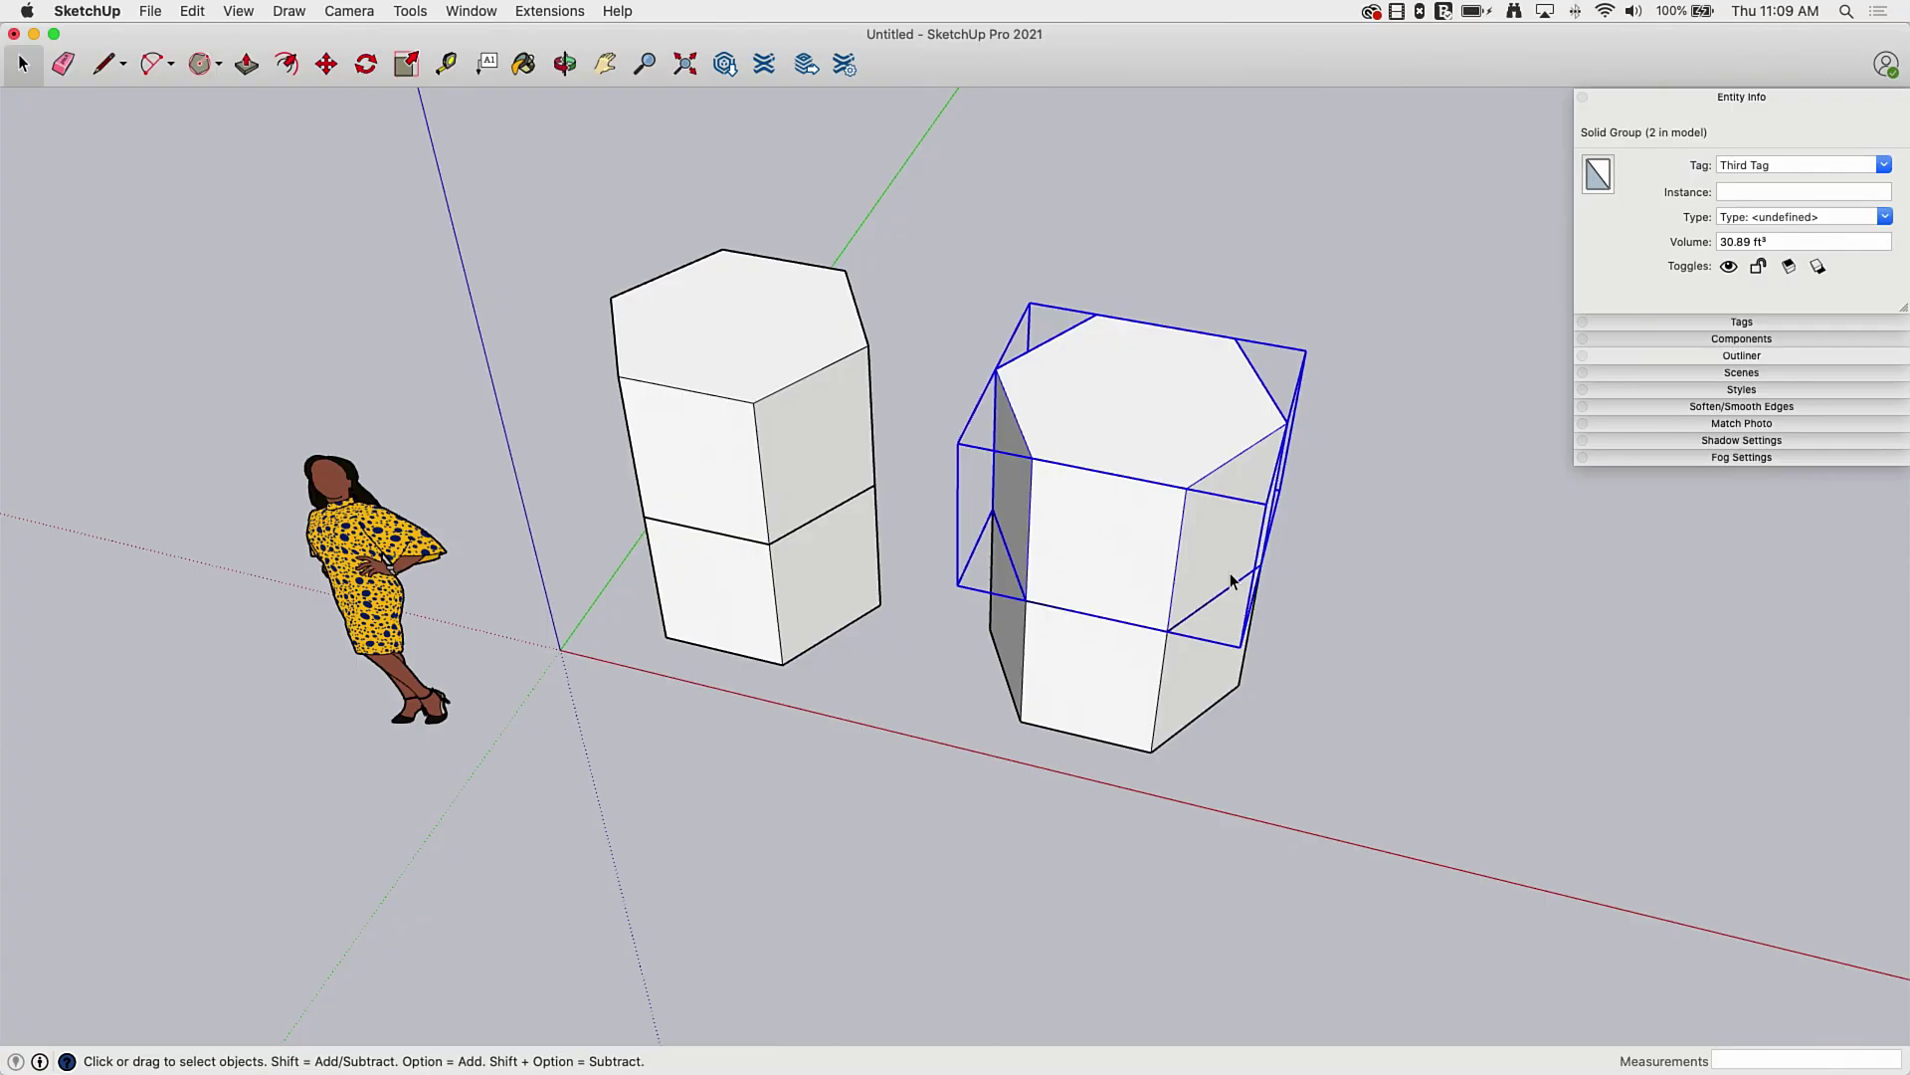
middle_drag(1164, 609, 1167, 567)
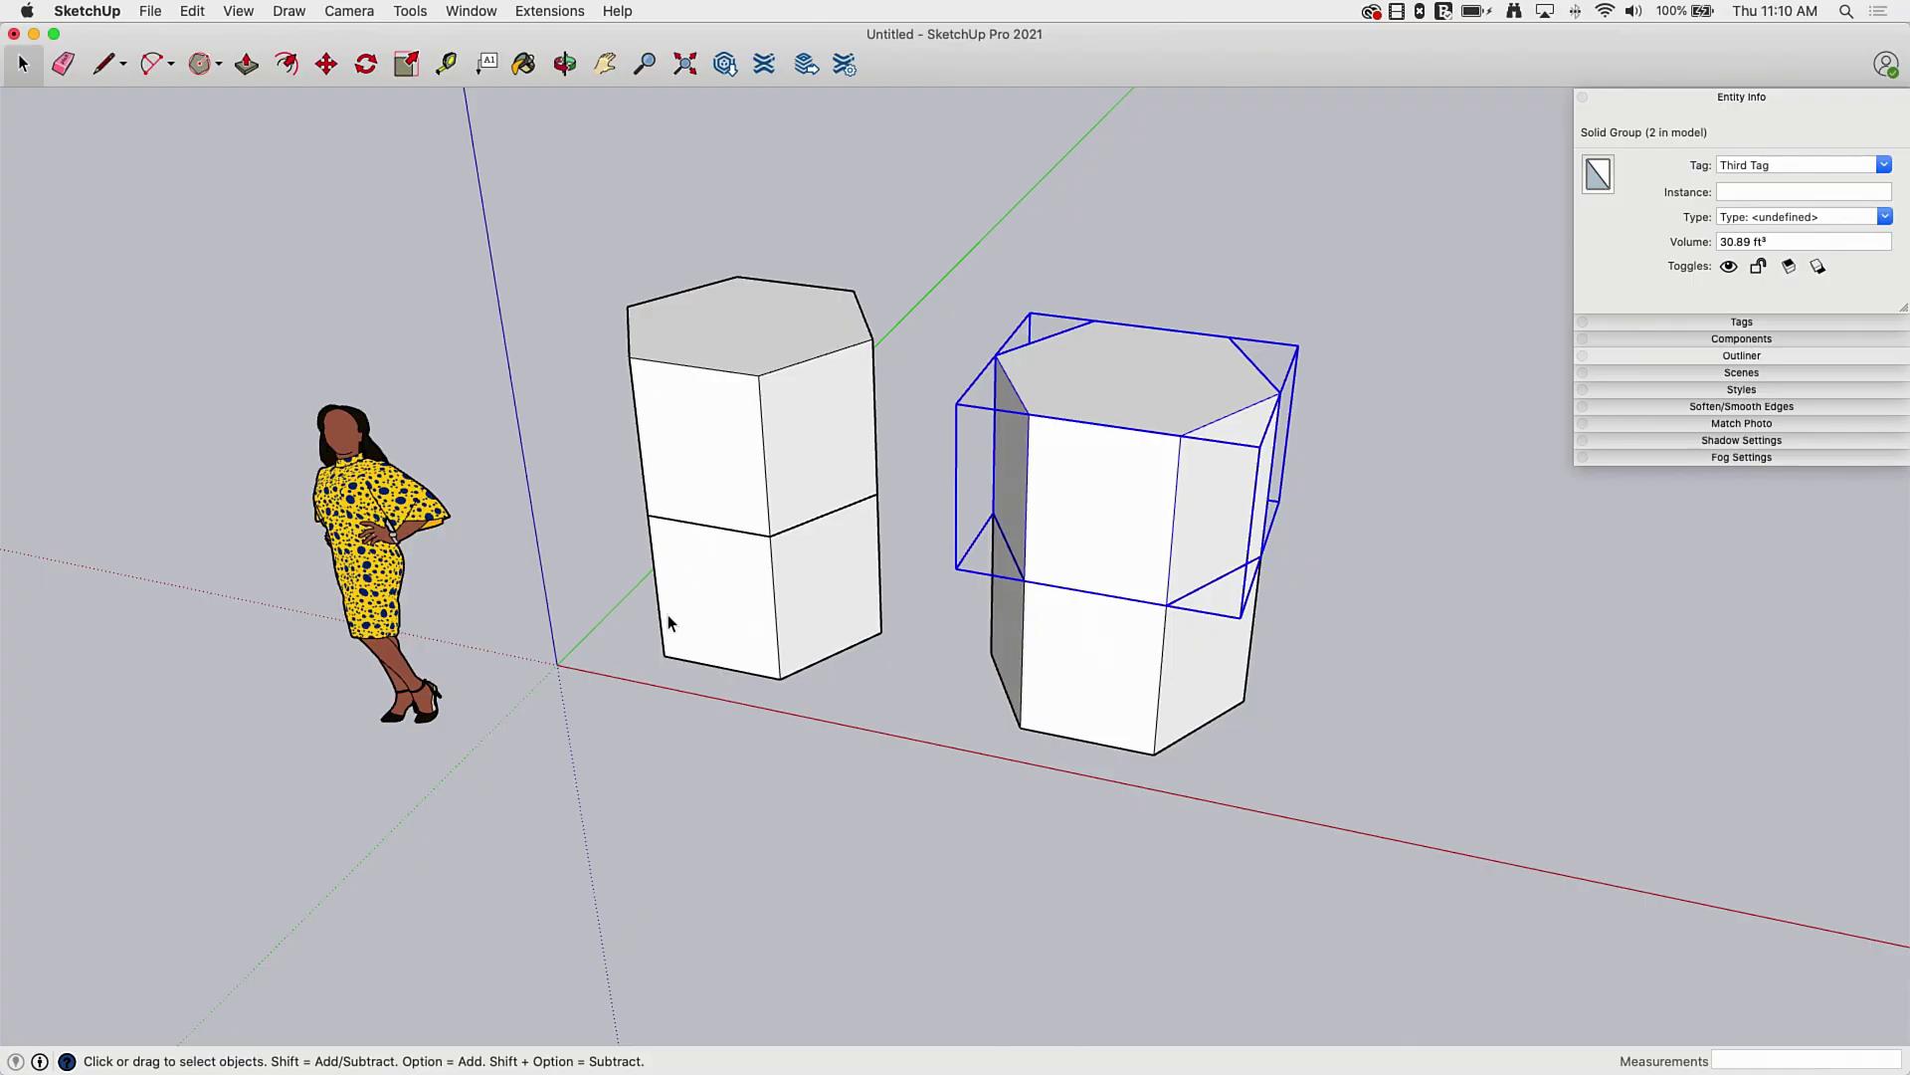
click(725, 624)
middle_drag(605, 541, 686, 631)
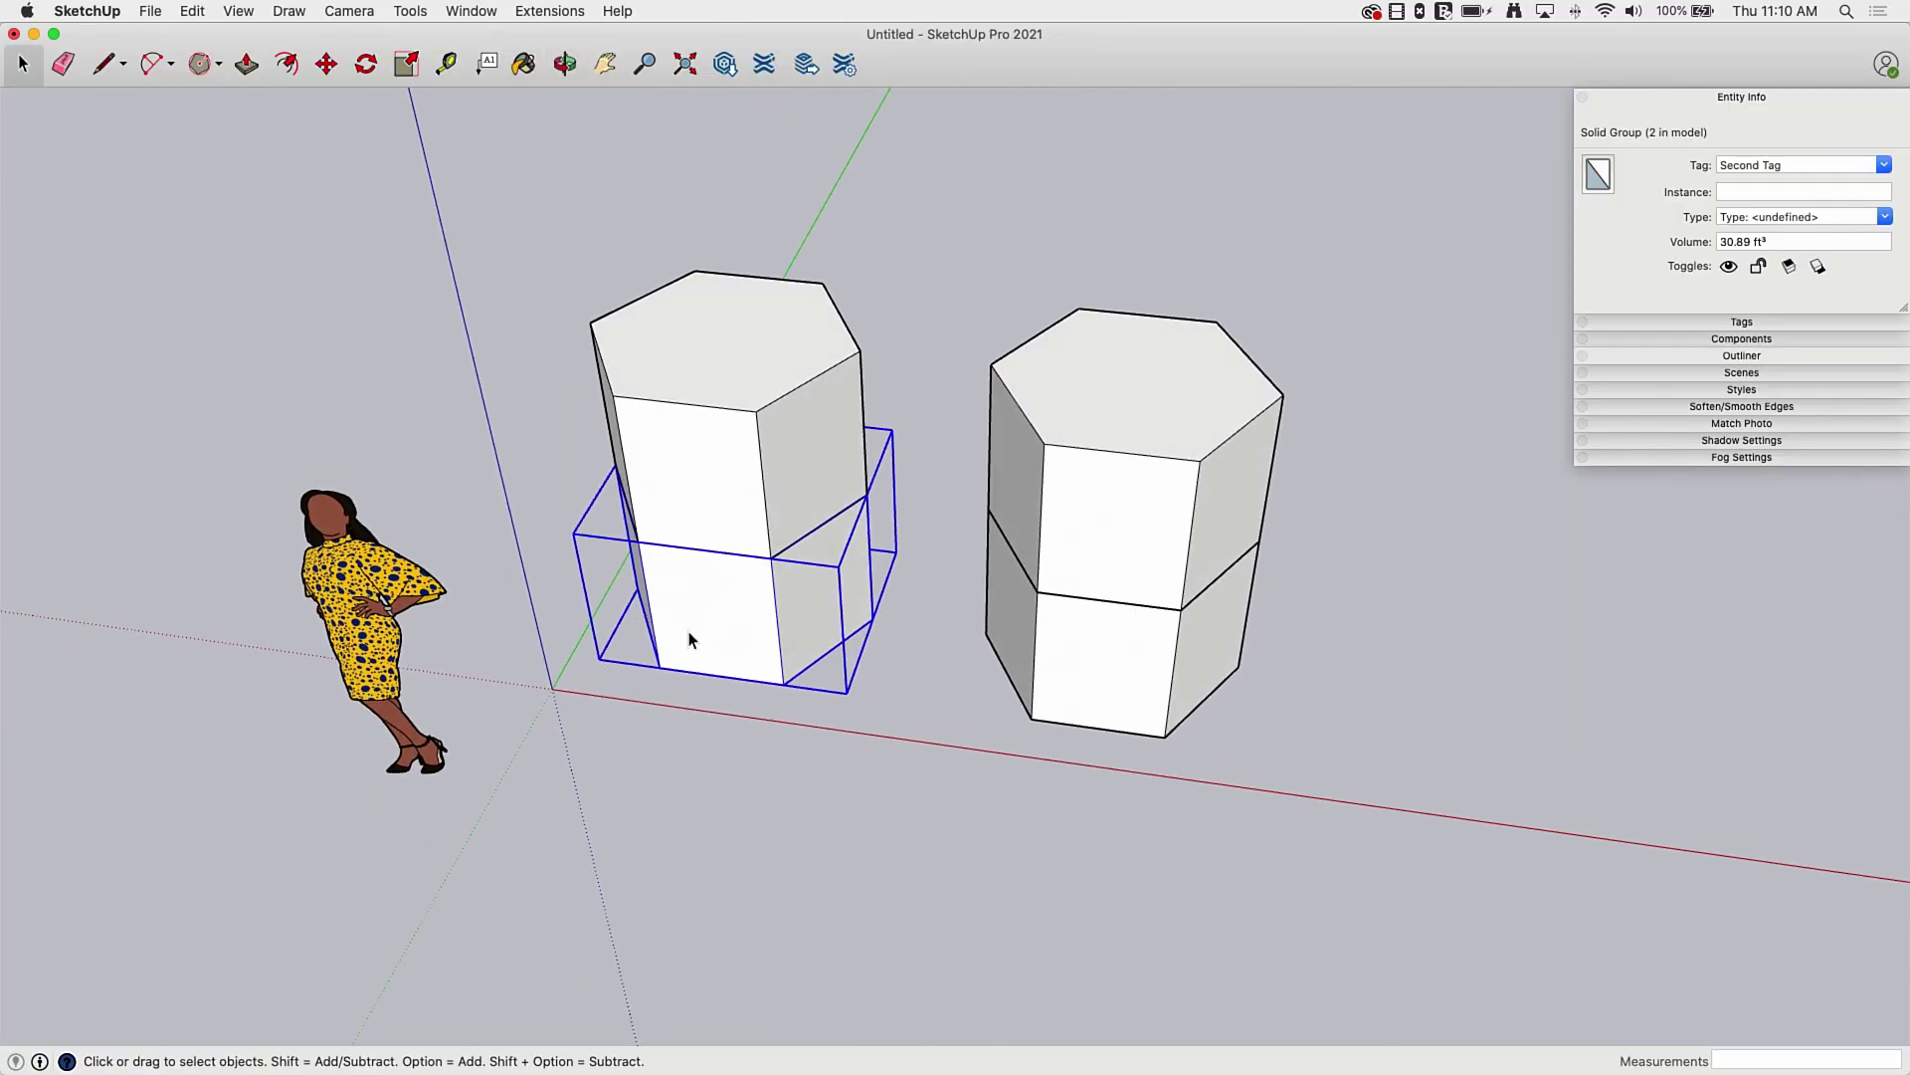
Cut the left stack's lower block and orbit to see the upper block floating
click(192, 12)
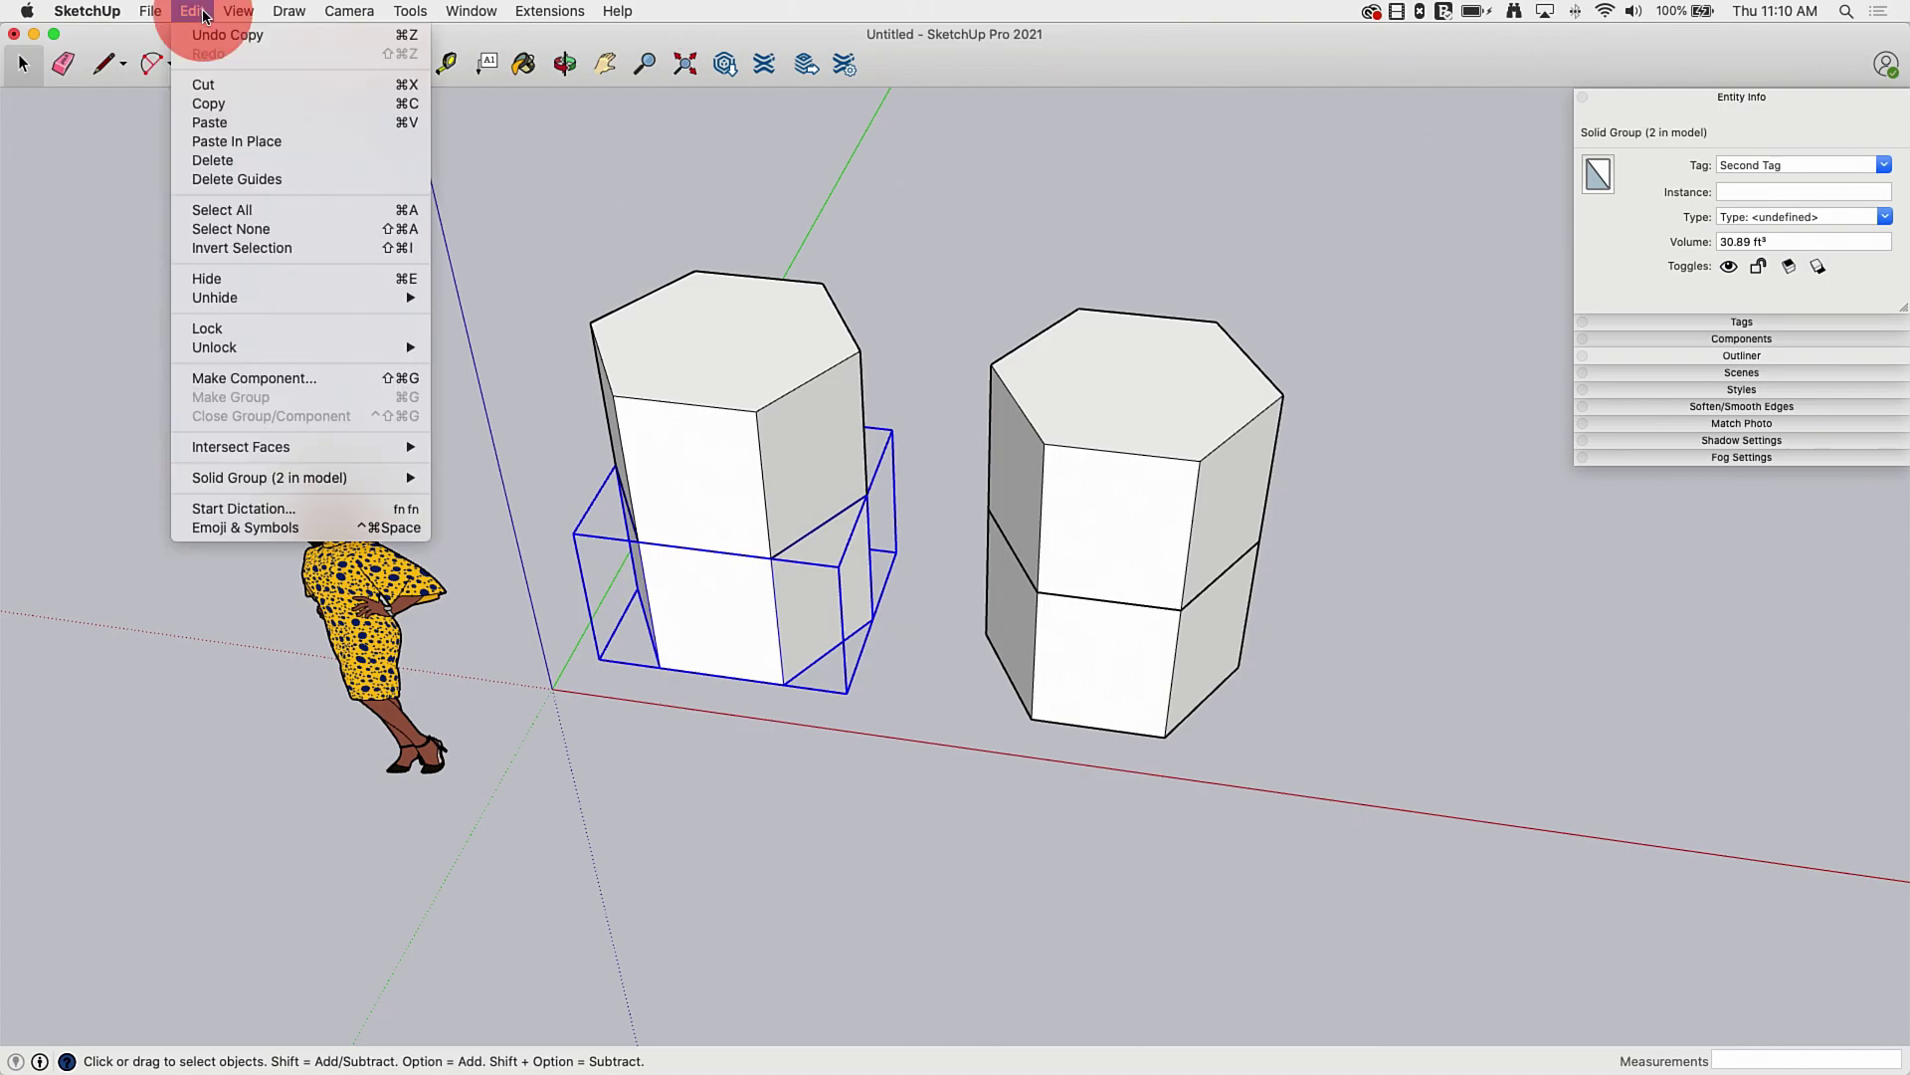
click(204, 85)
middle_drag(879, 703, 692, 534)
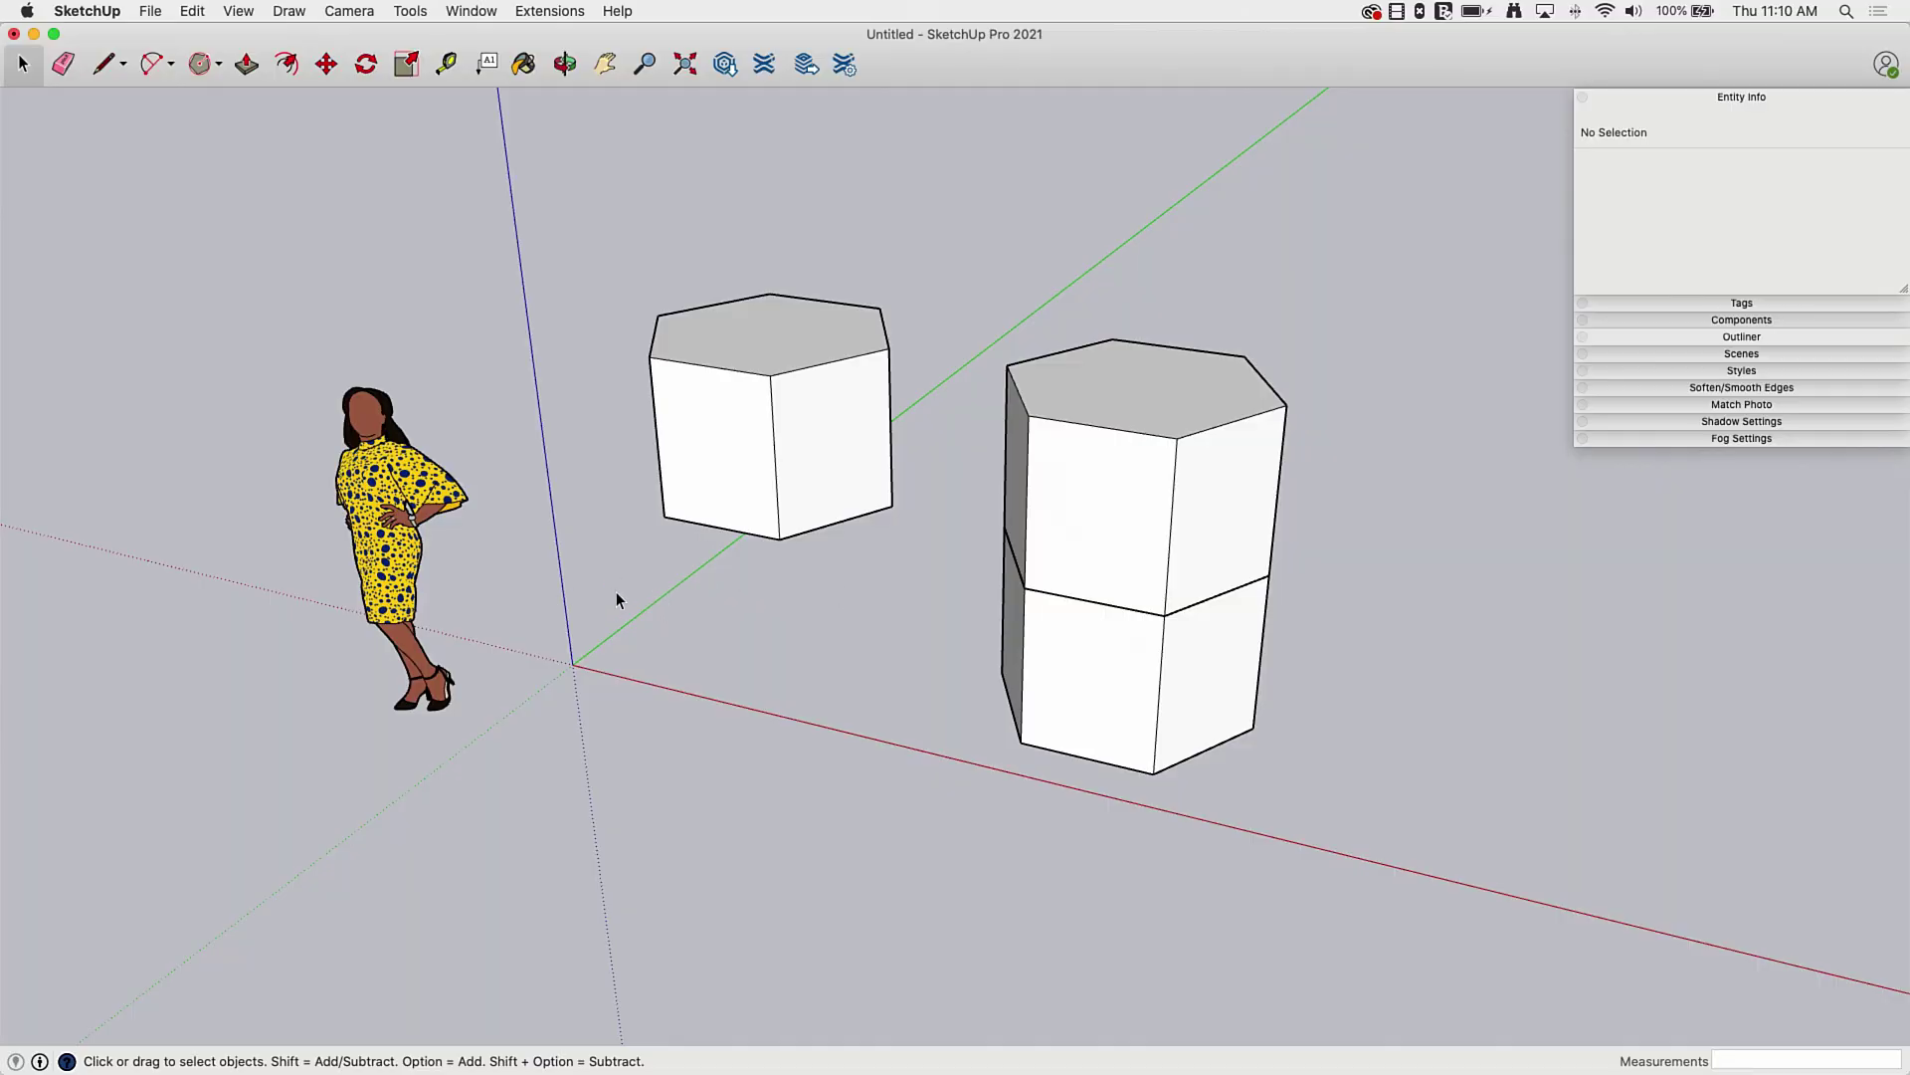
middle_drag(568, 575, 883, 587)
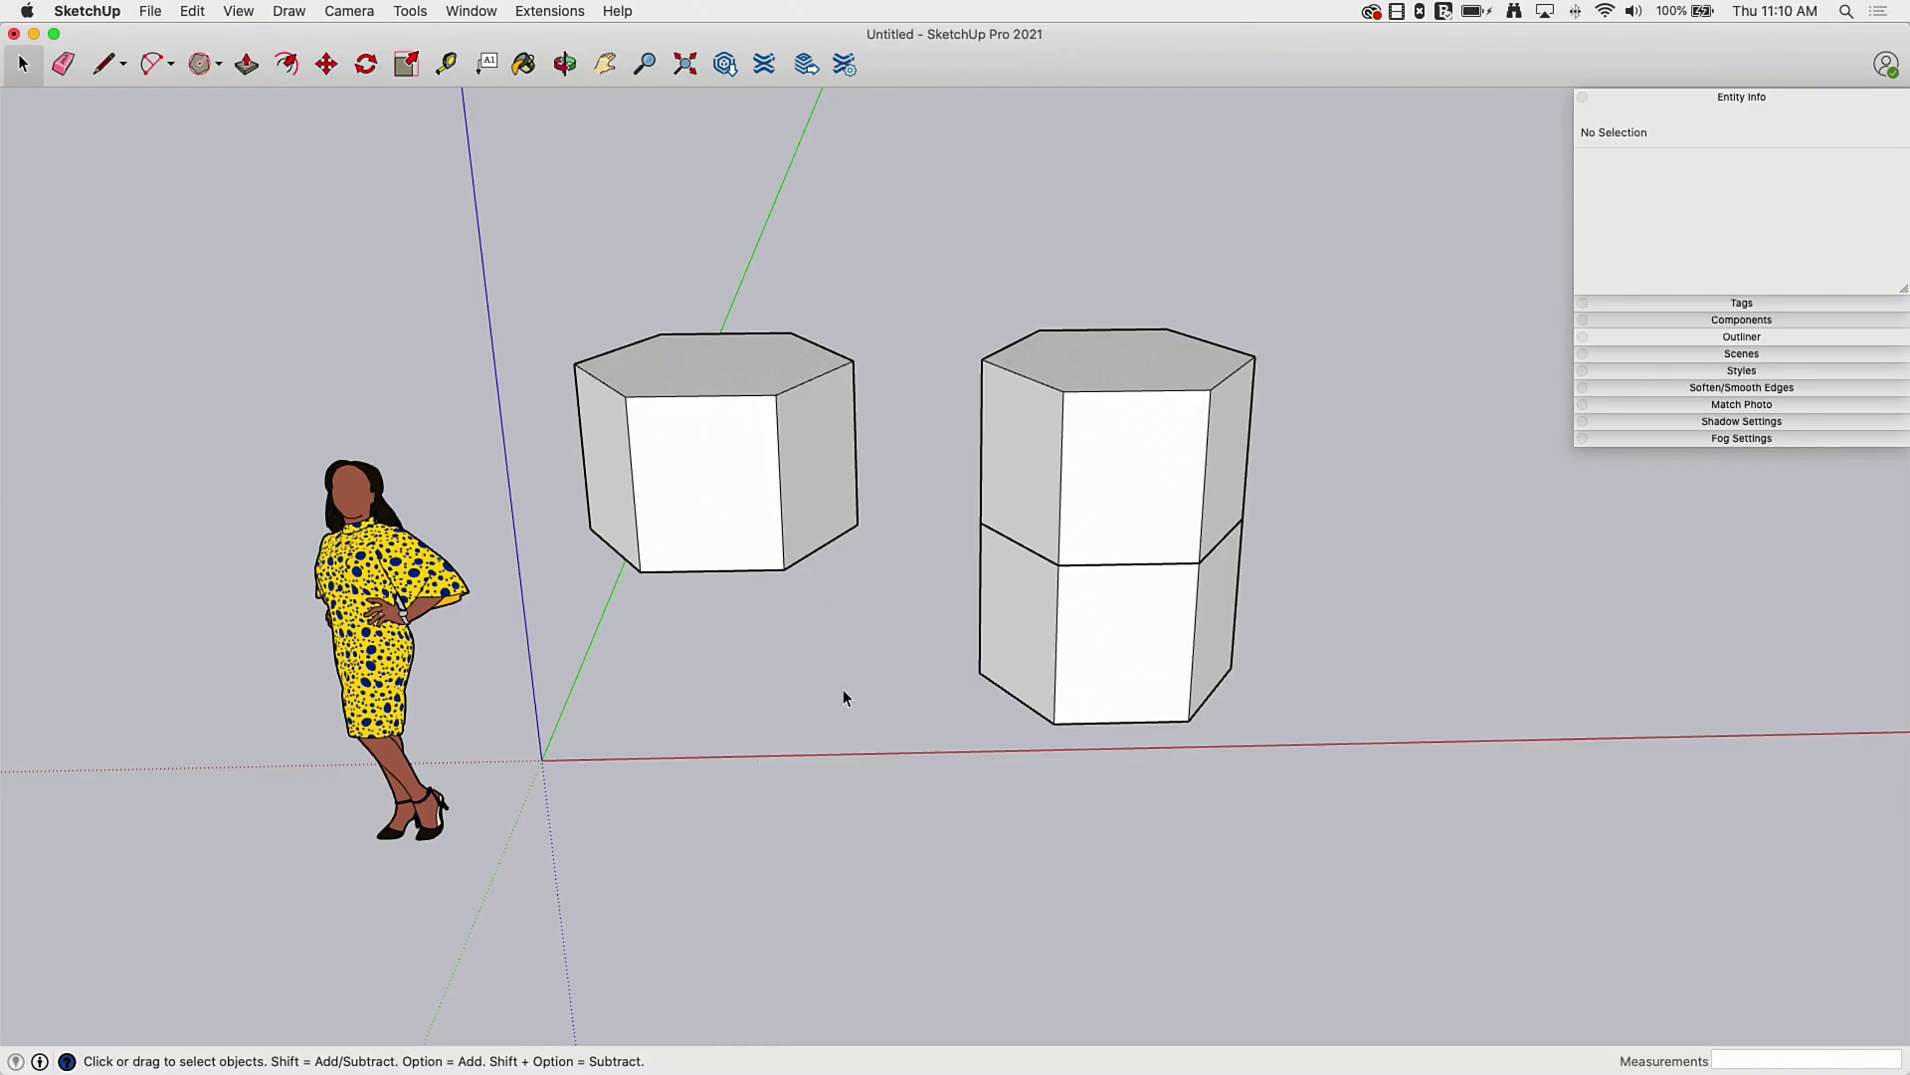
Paste In Place the cut Second Tag block beneath the left stack's upper block
click(195, 12)
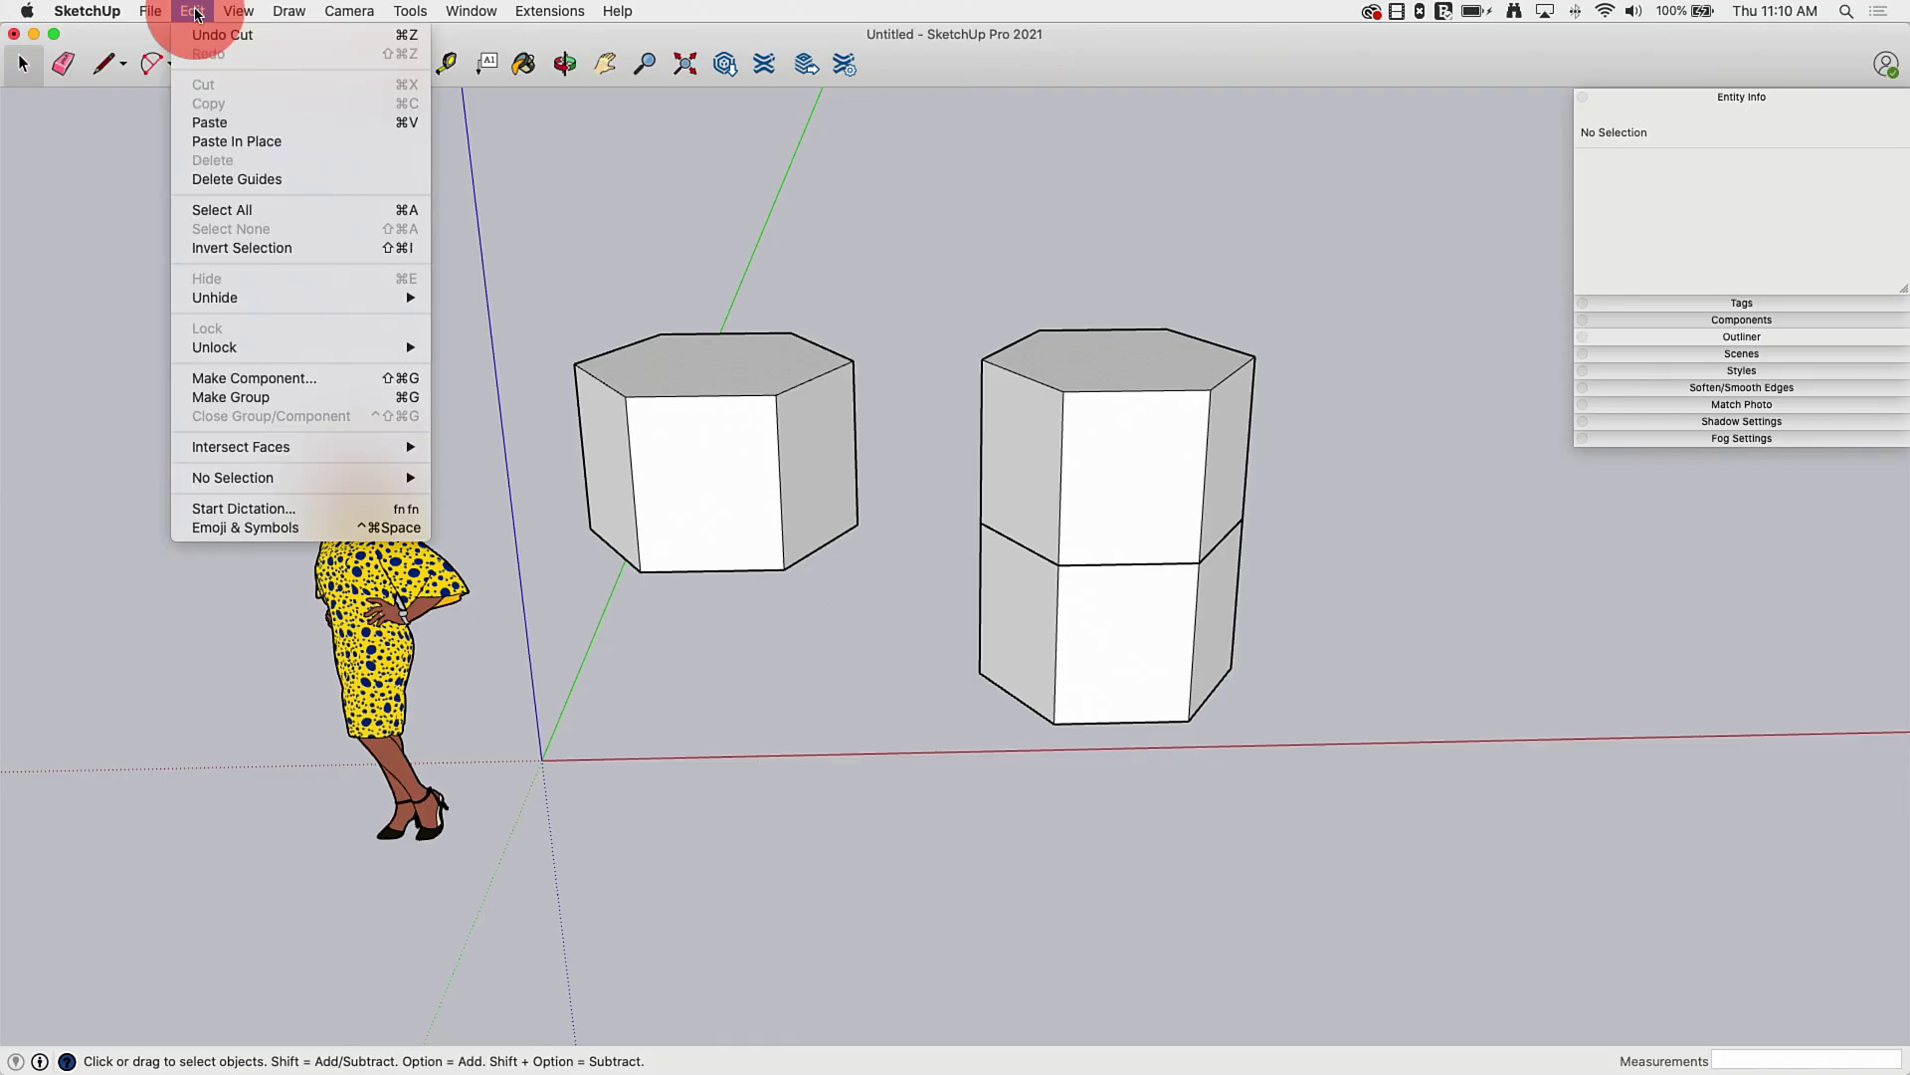
click(209, 123)
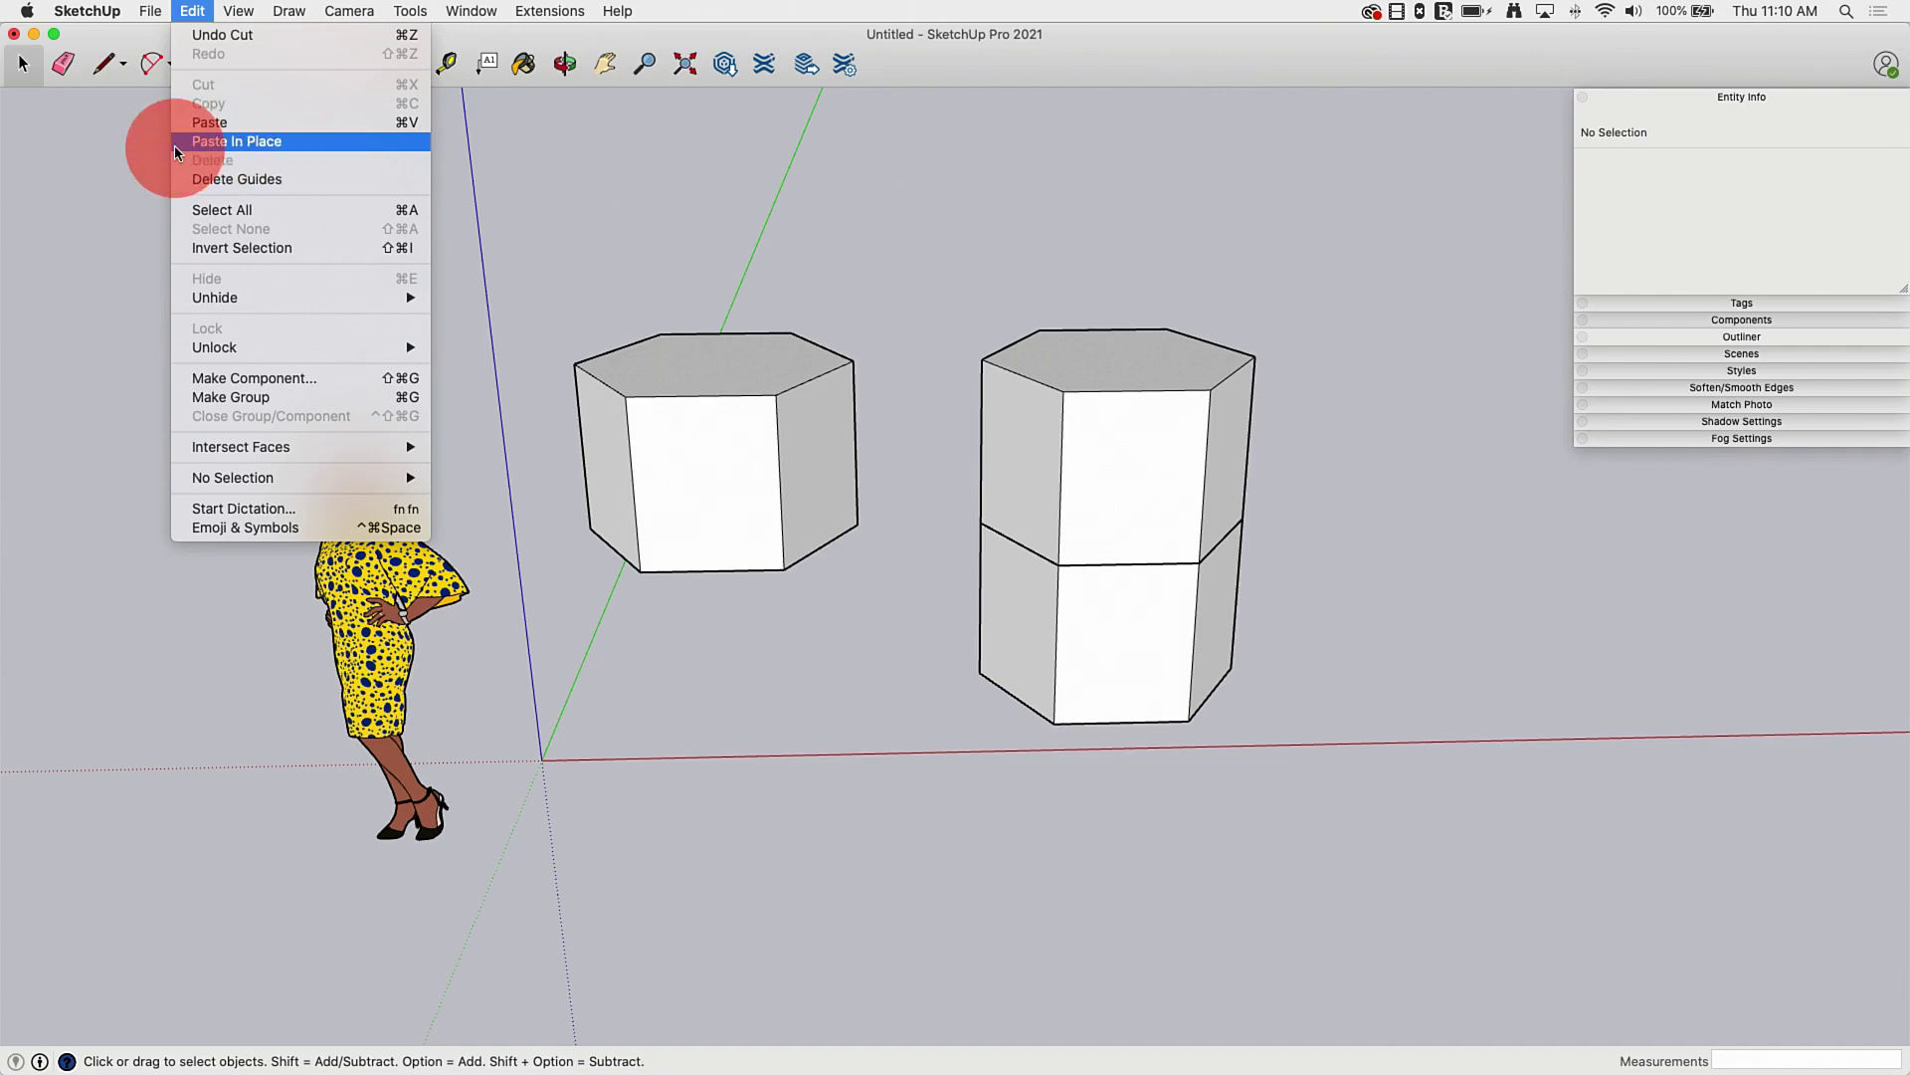
click(338, 141)
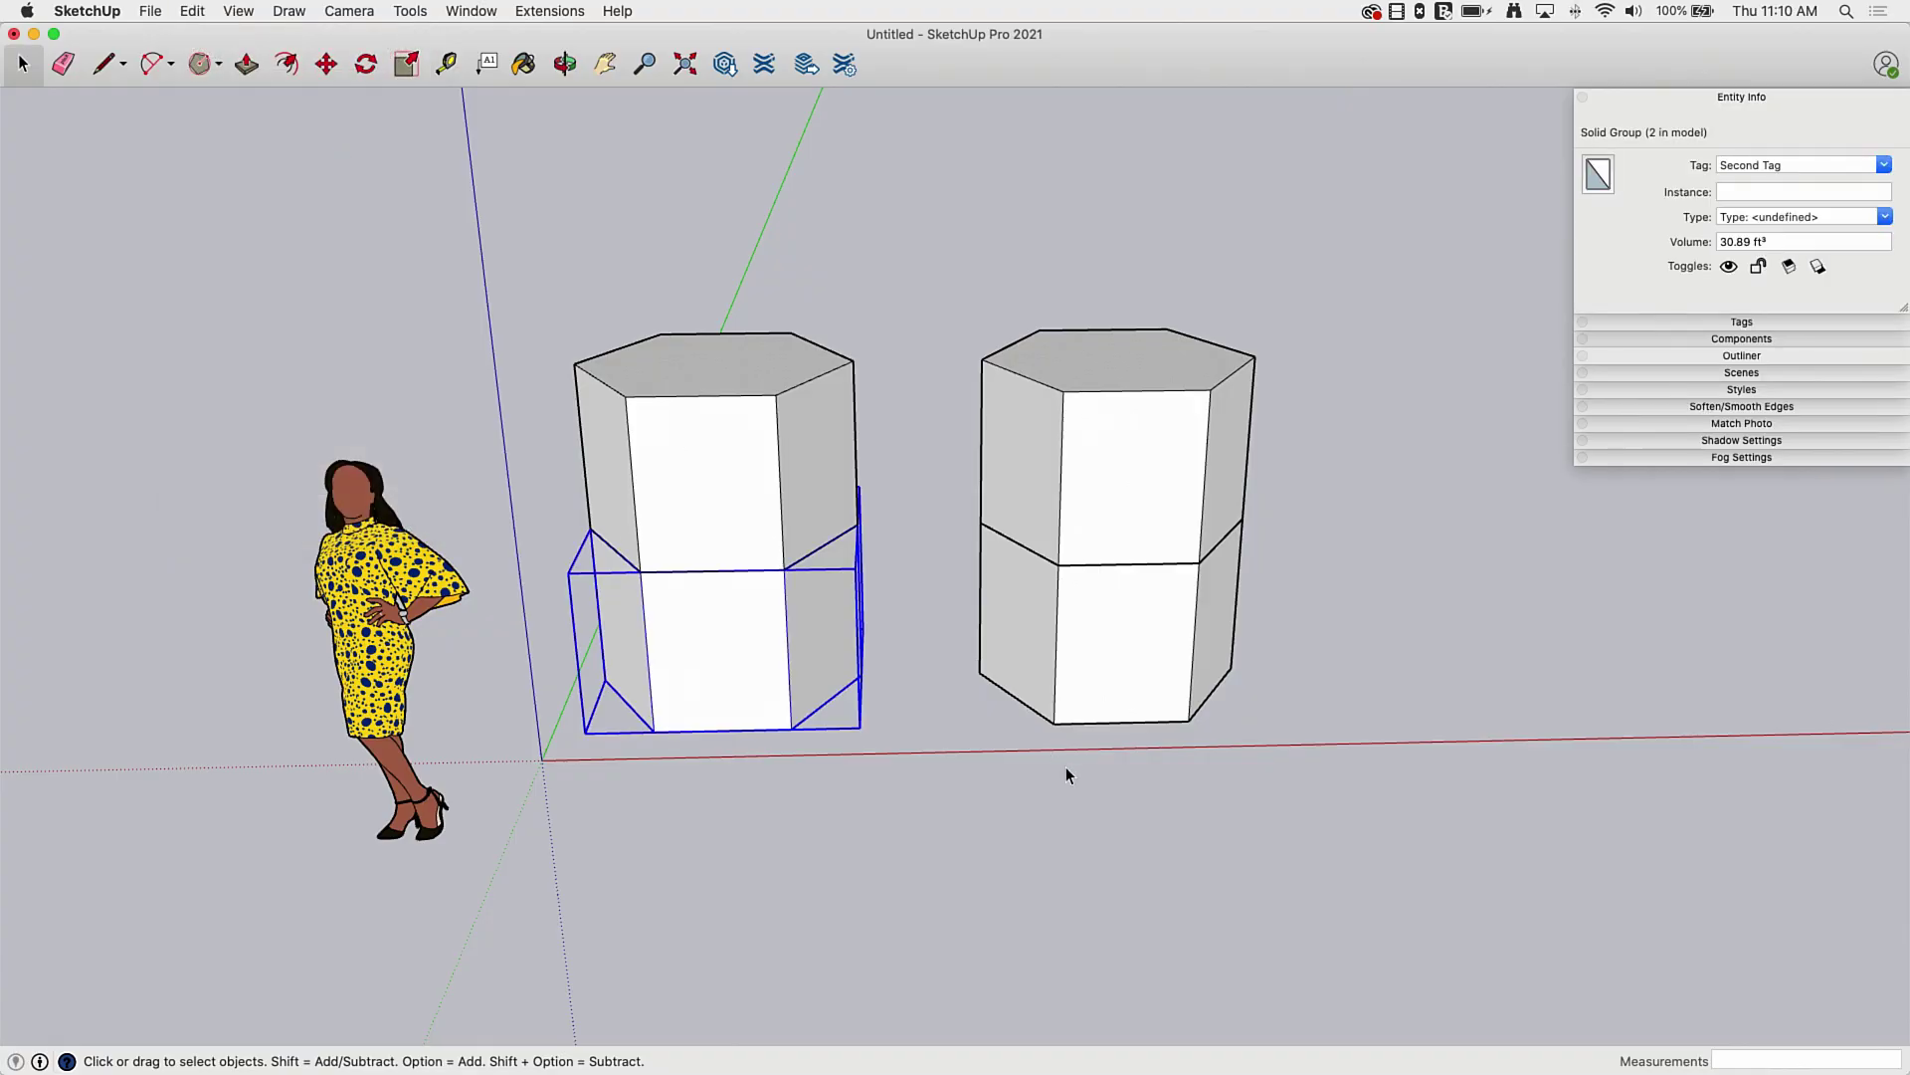
middle_drag(862, 694, 812, 708)
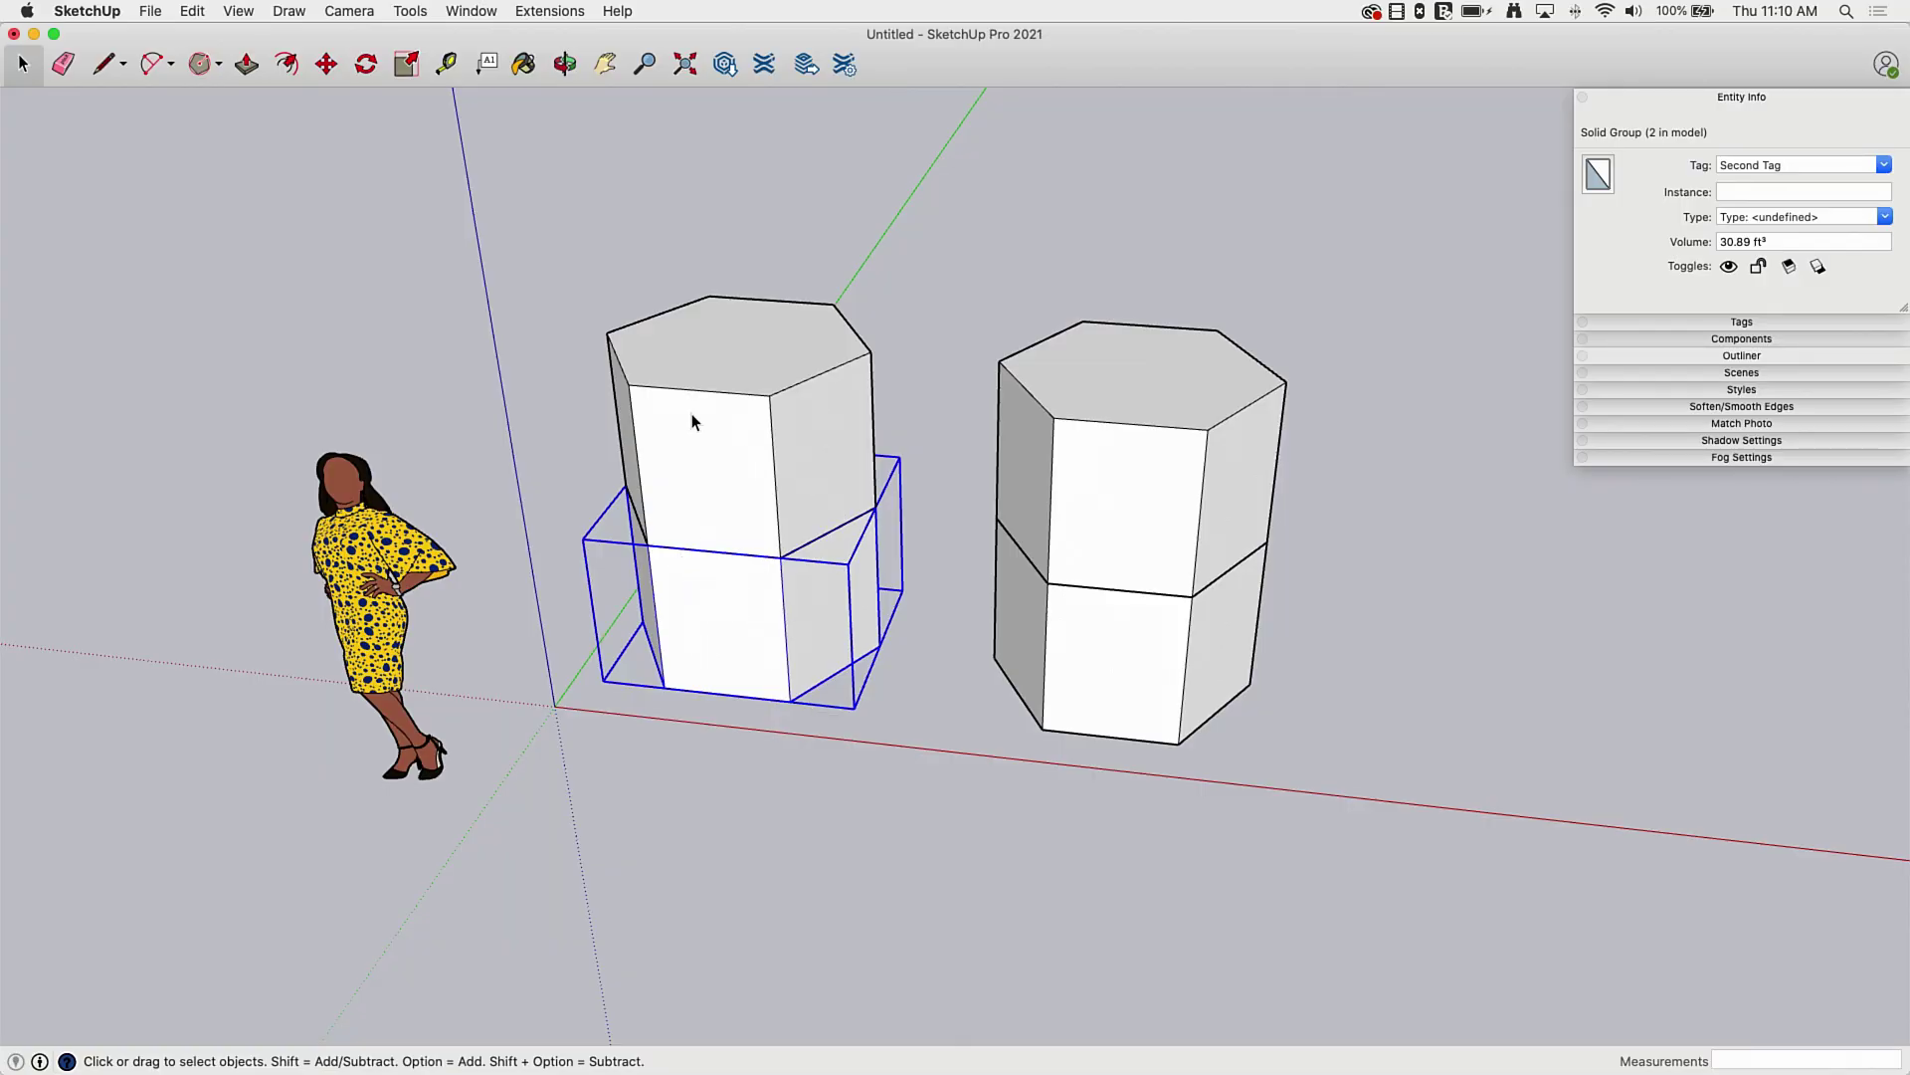
Orbit around the stacks and select the right stack's upper 30.89 ft³ Third Tag block
middle_drag(725, 665, 760, 593)
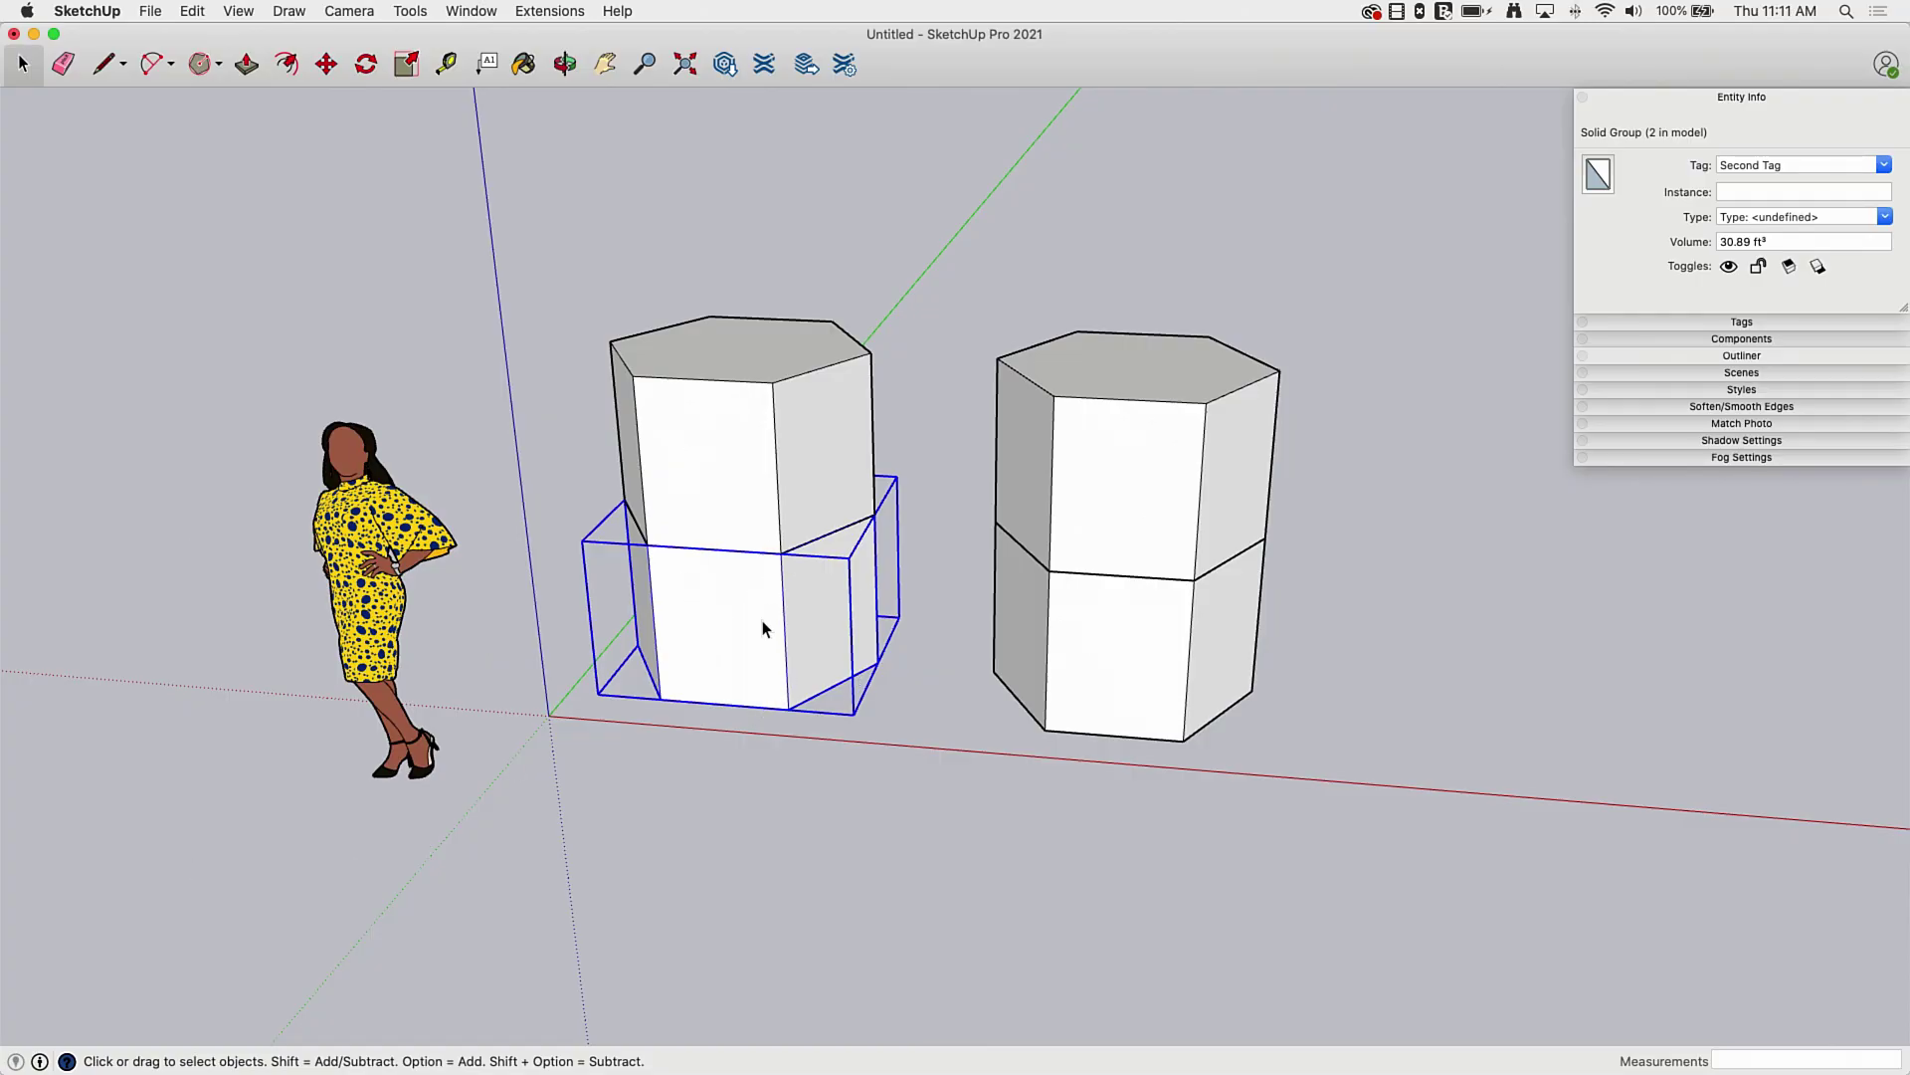
middle_drag(762, 619, 706, 627)
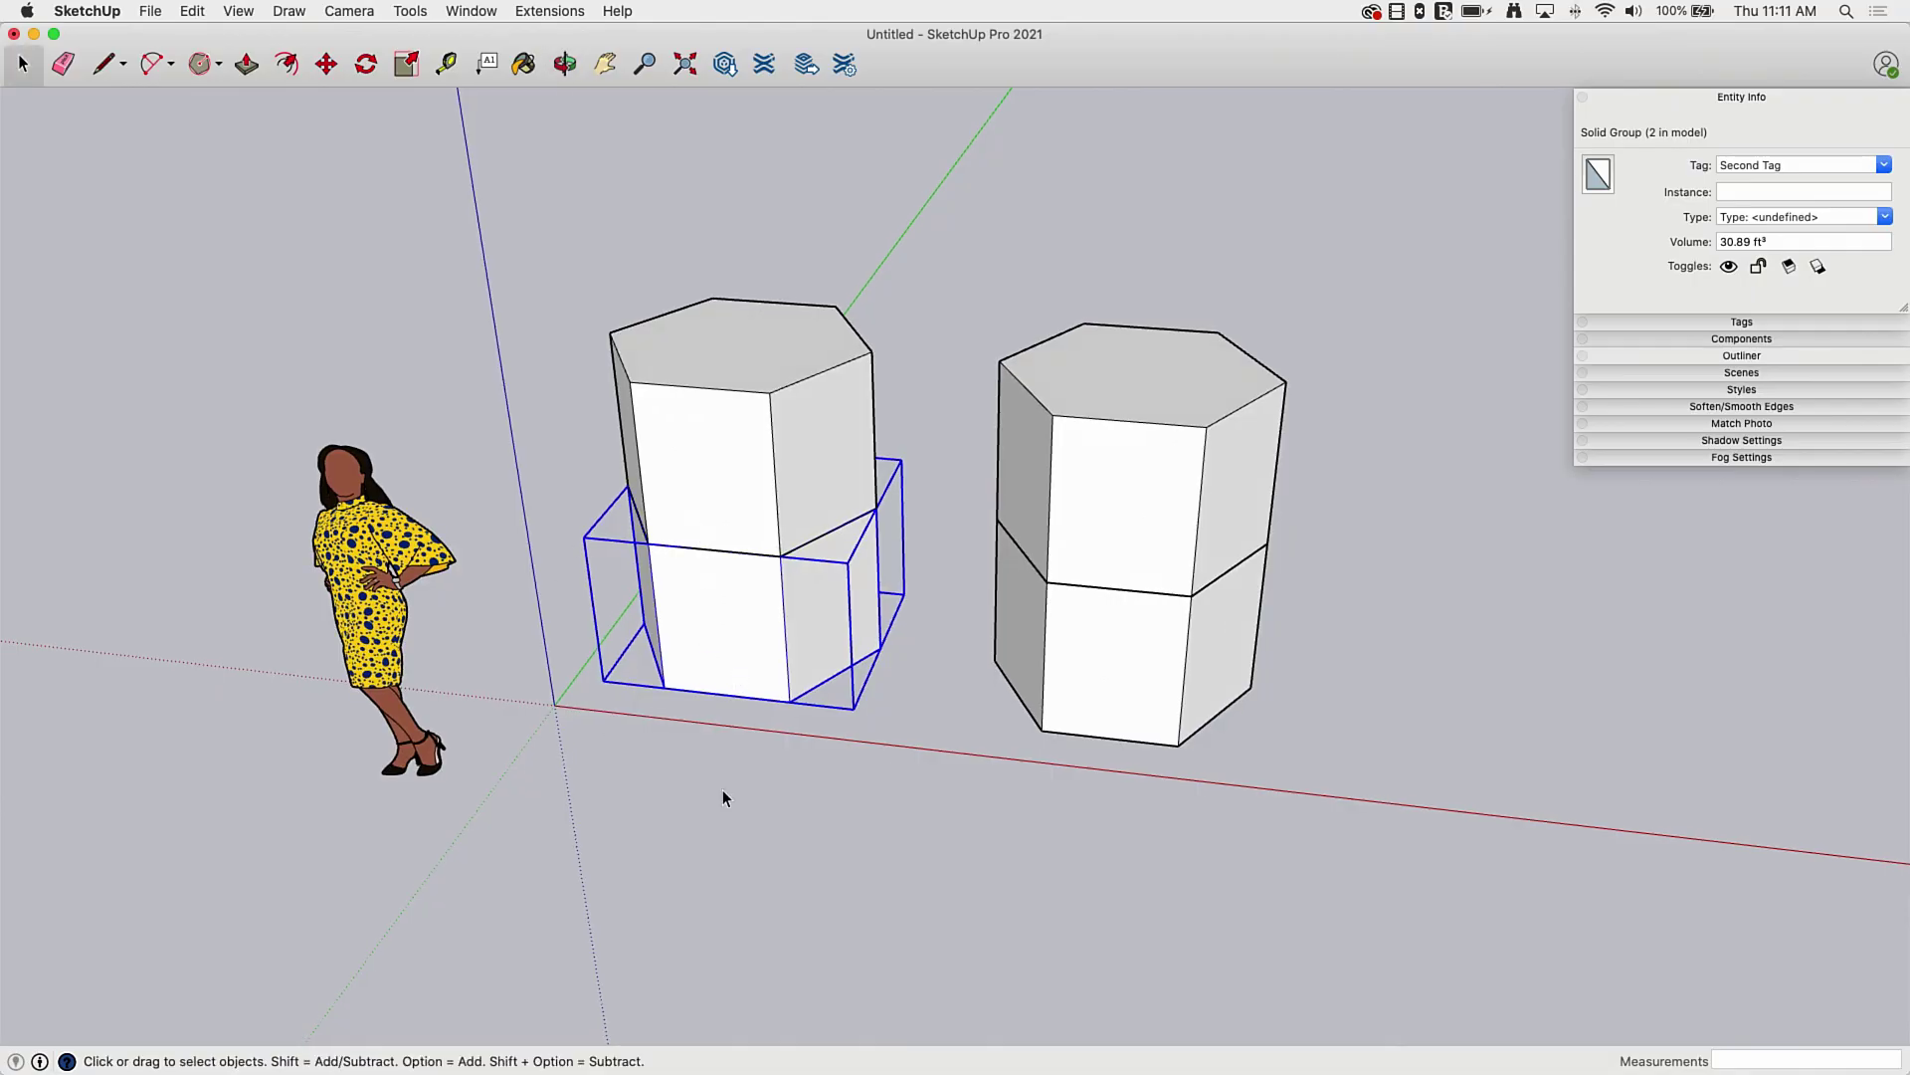
middle_drag(772, 721, 820, 513)
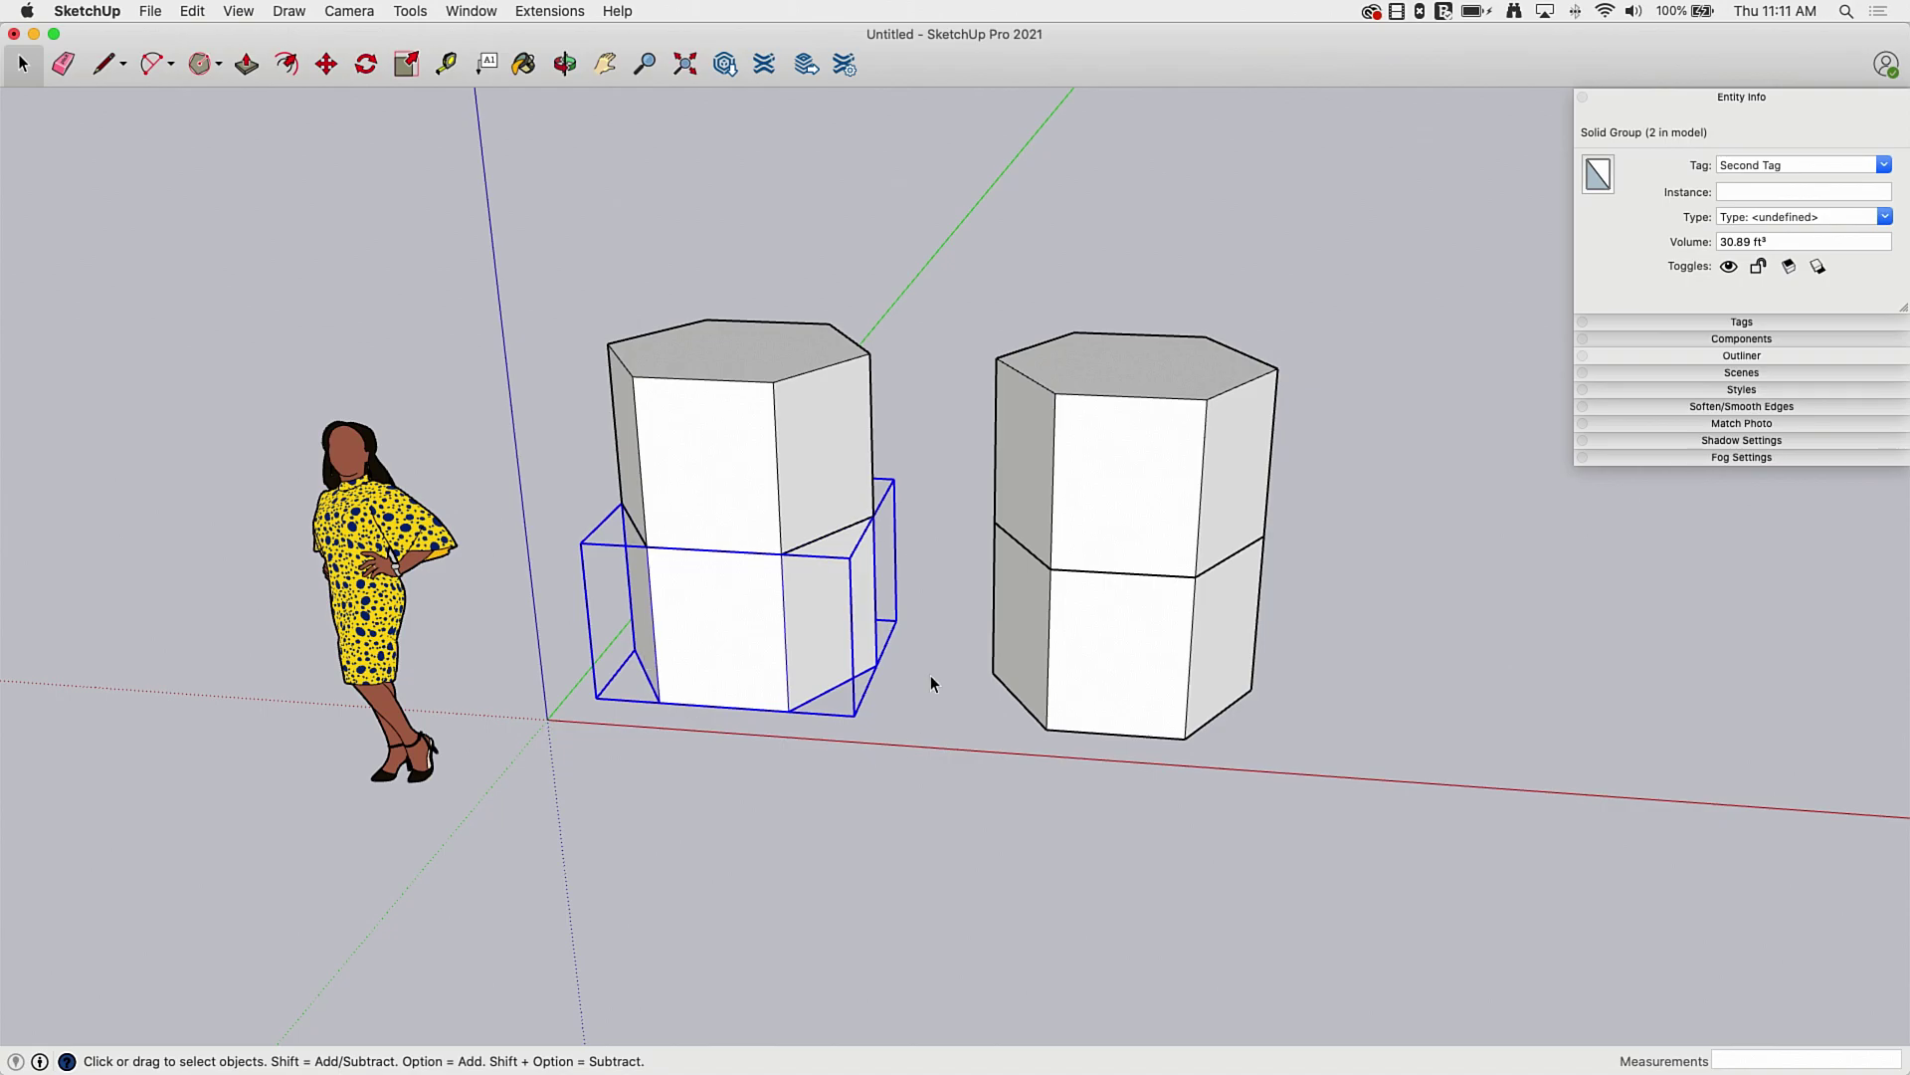
middle_drag(685, 755, 768, 597)
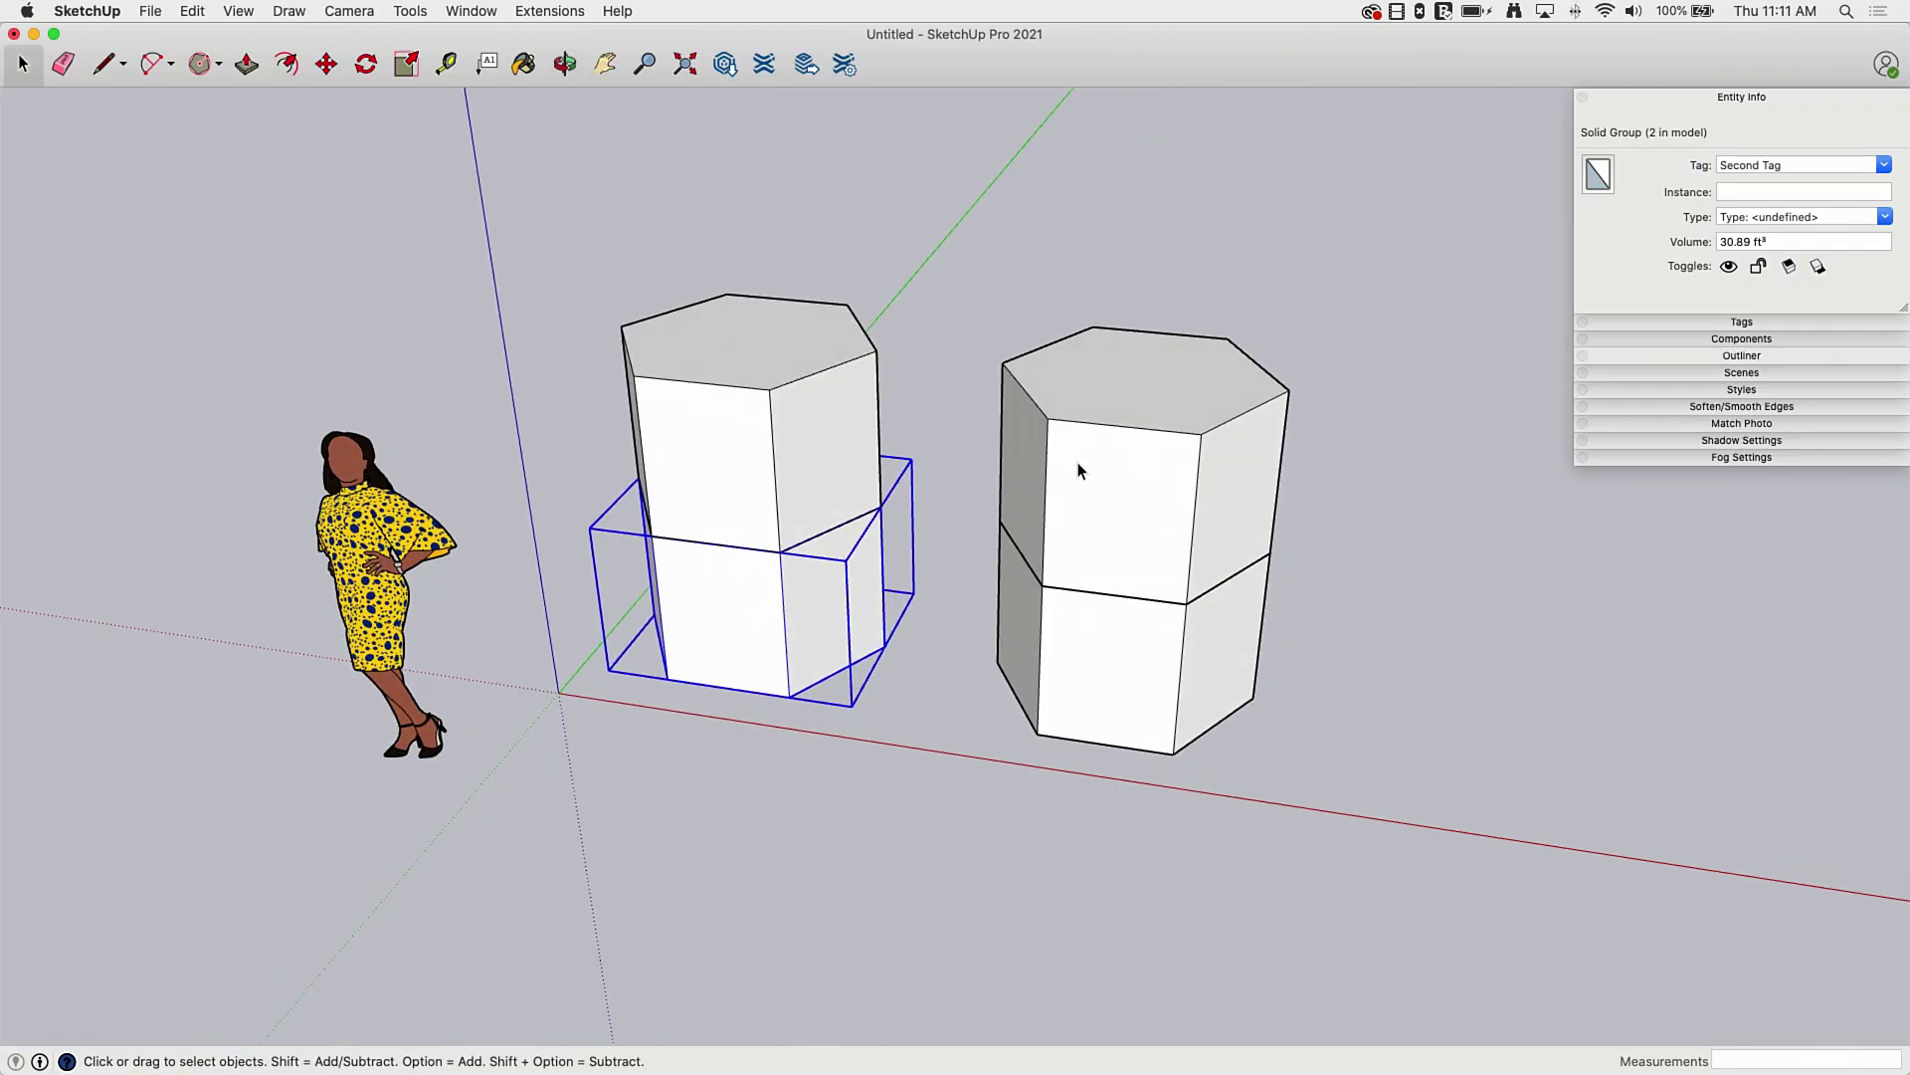
click(1132, 512)
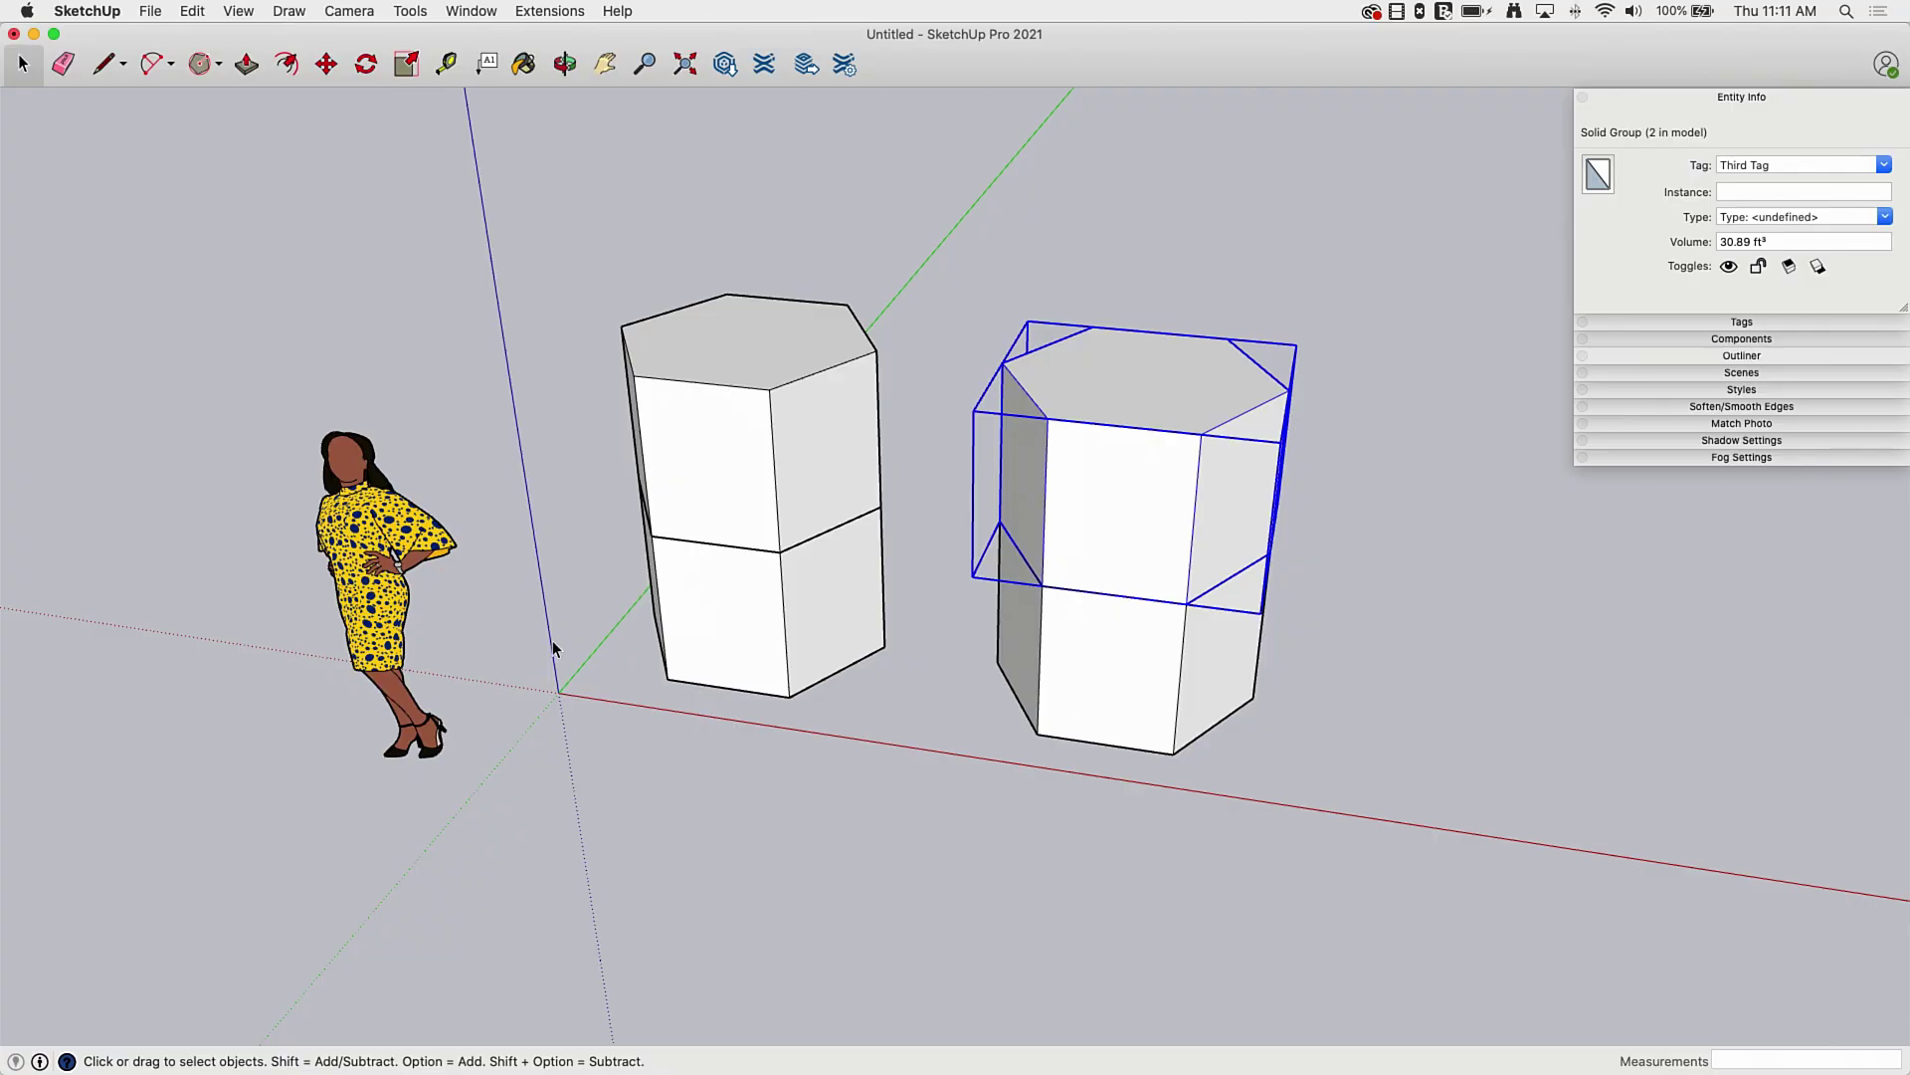
Crossing-select both blocks of the left stack and copy them
middle_drag(552, 641, 893, 727)
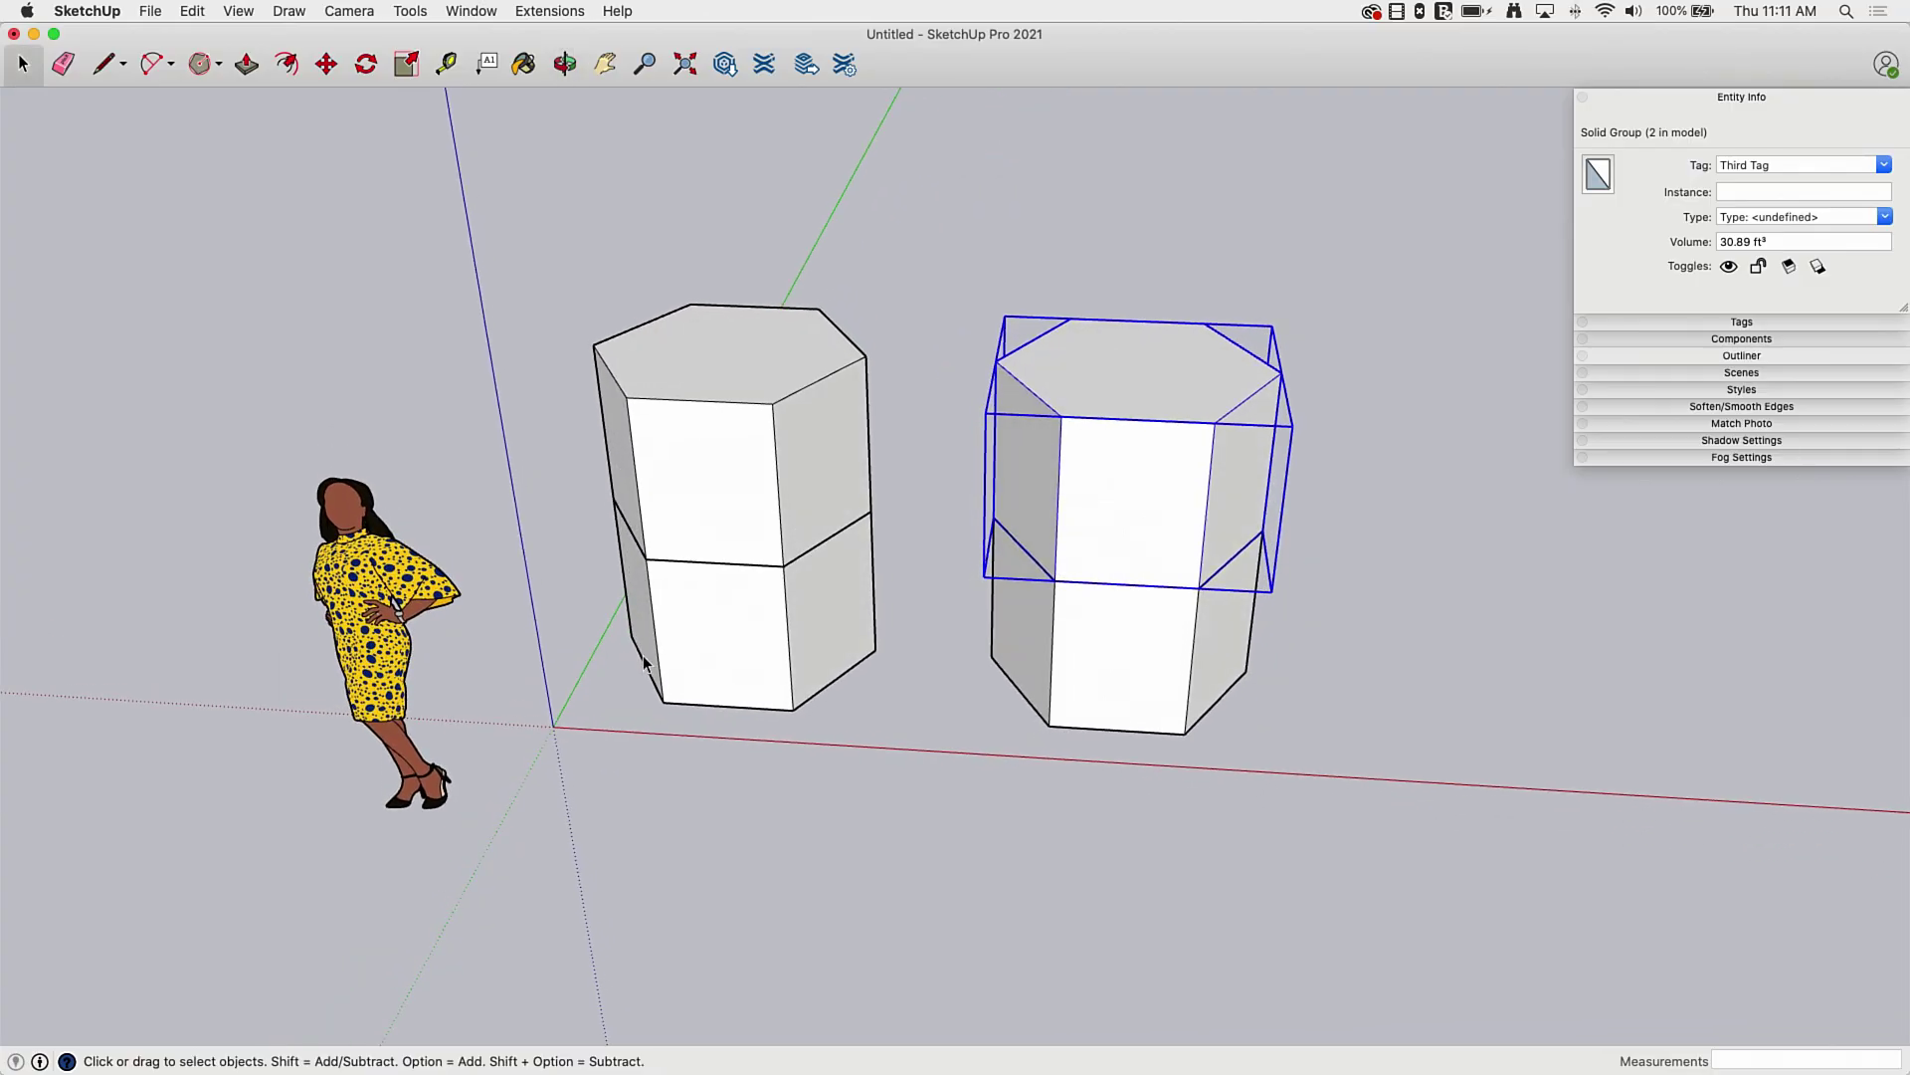
click(894, 727)
drag(933, 221, 528, 845)
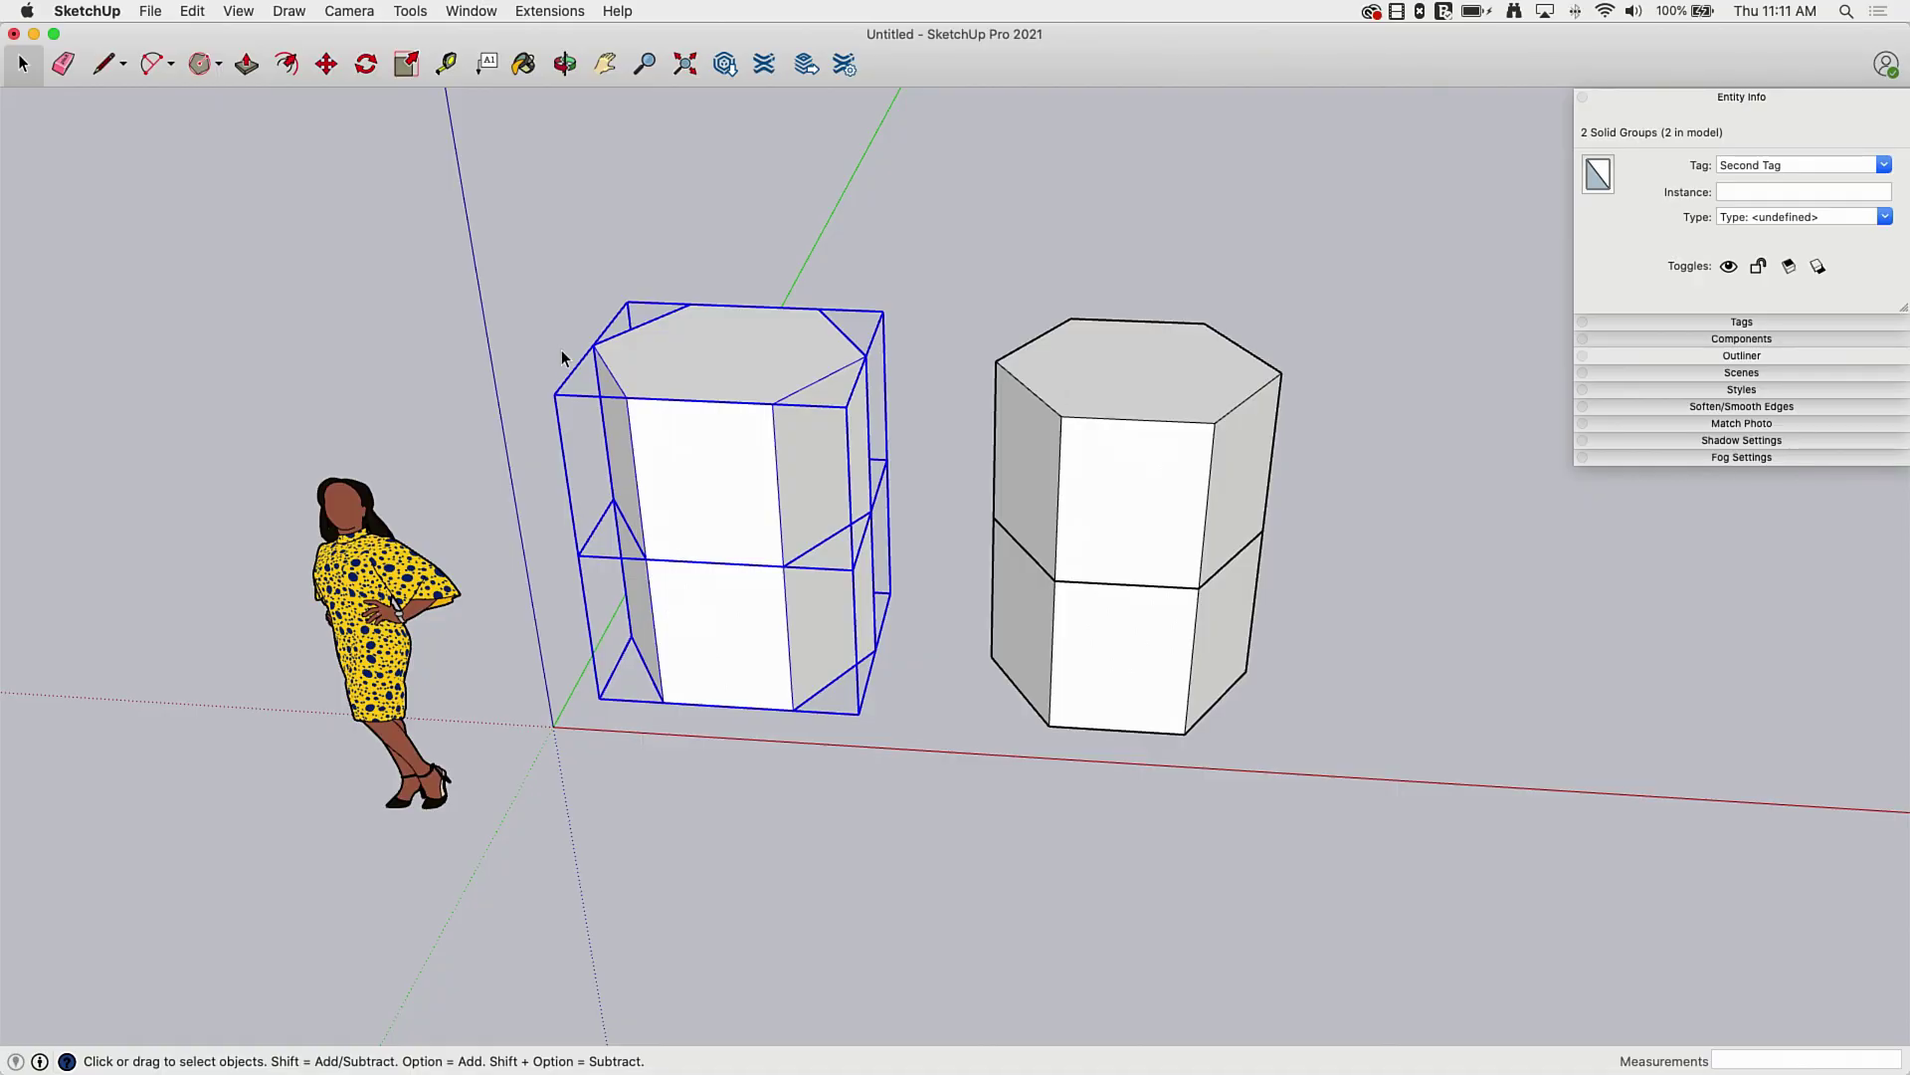
click(190, 13)
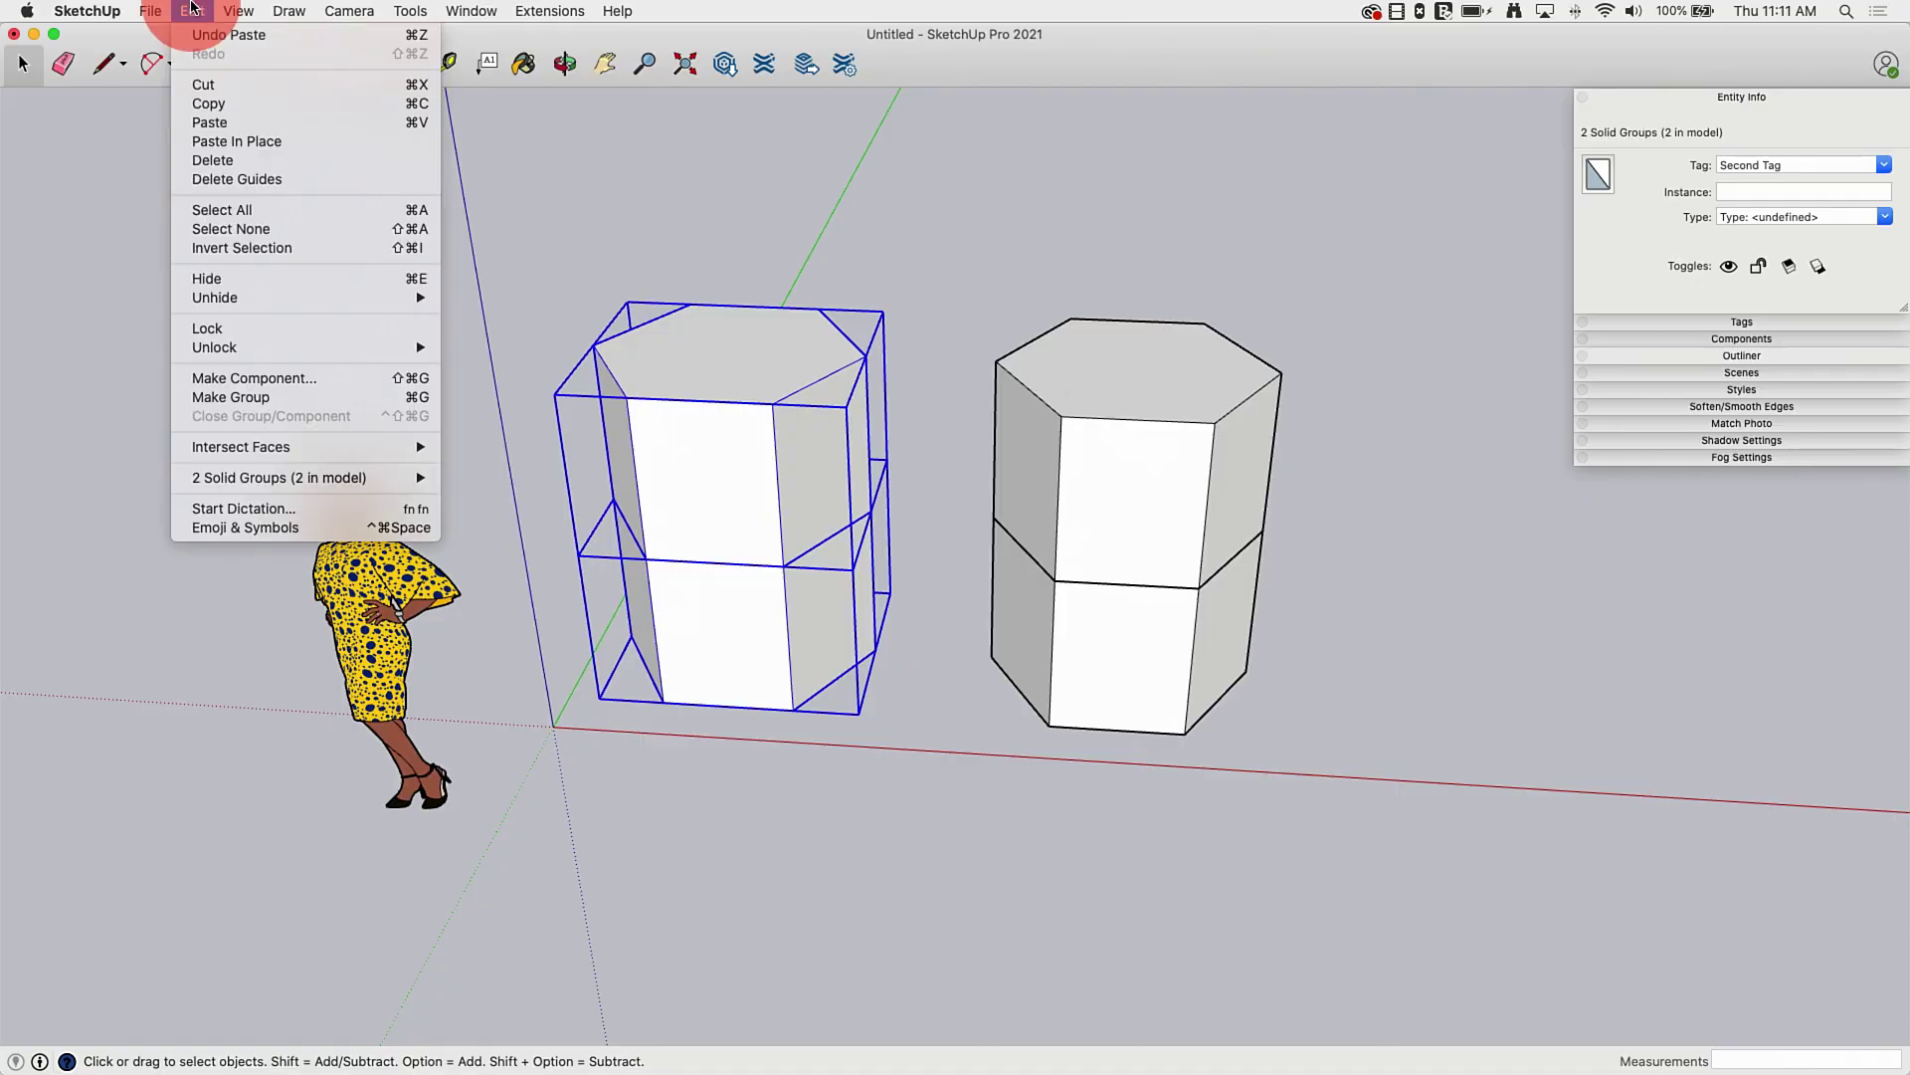
click(195, 103)
Paste the copied prism pair at the origin of a new Untitled 2 model
click(150, 11)
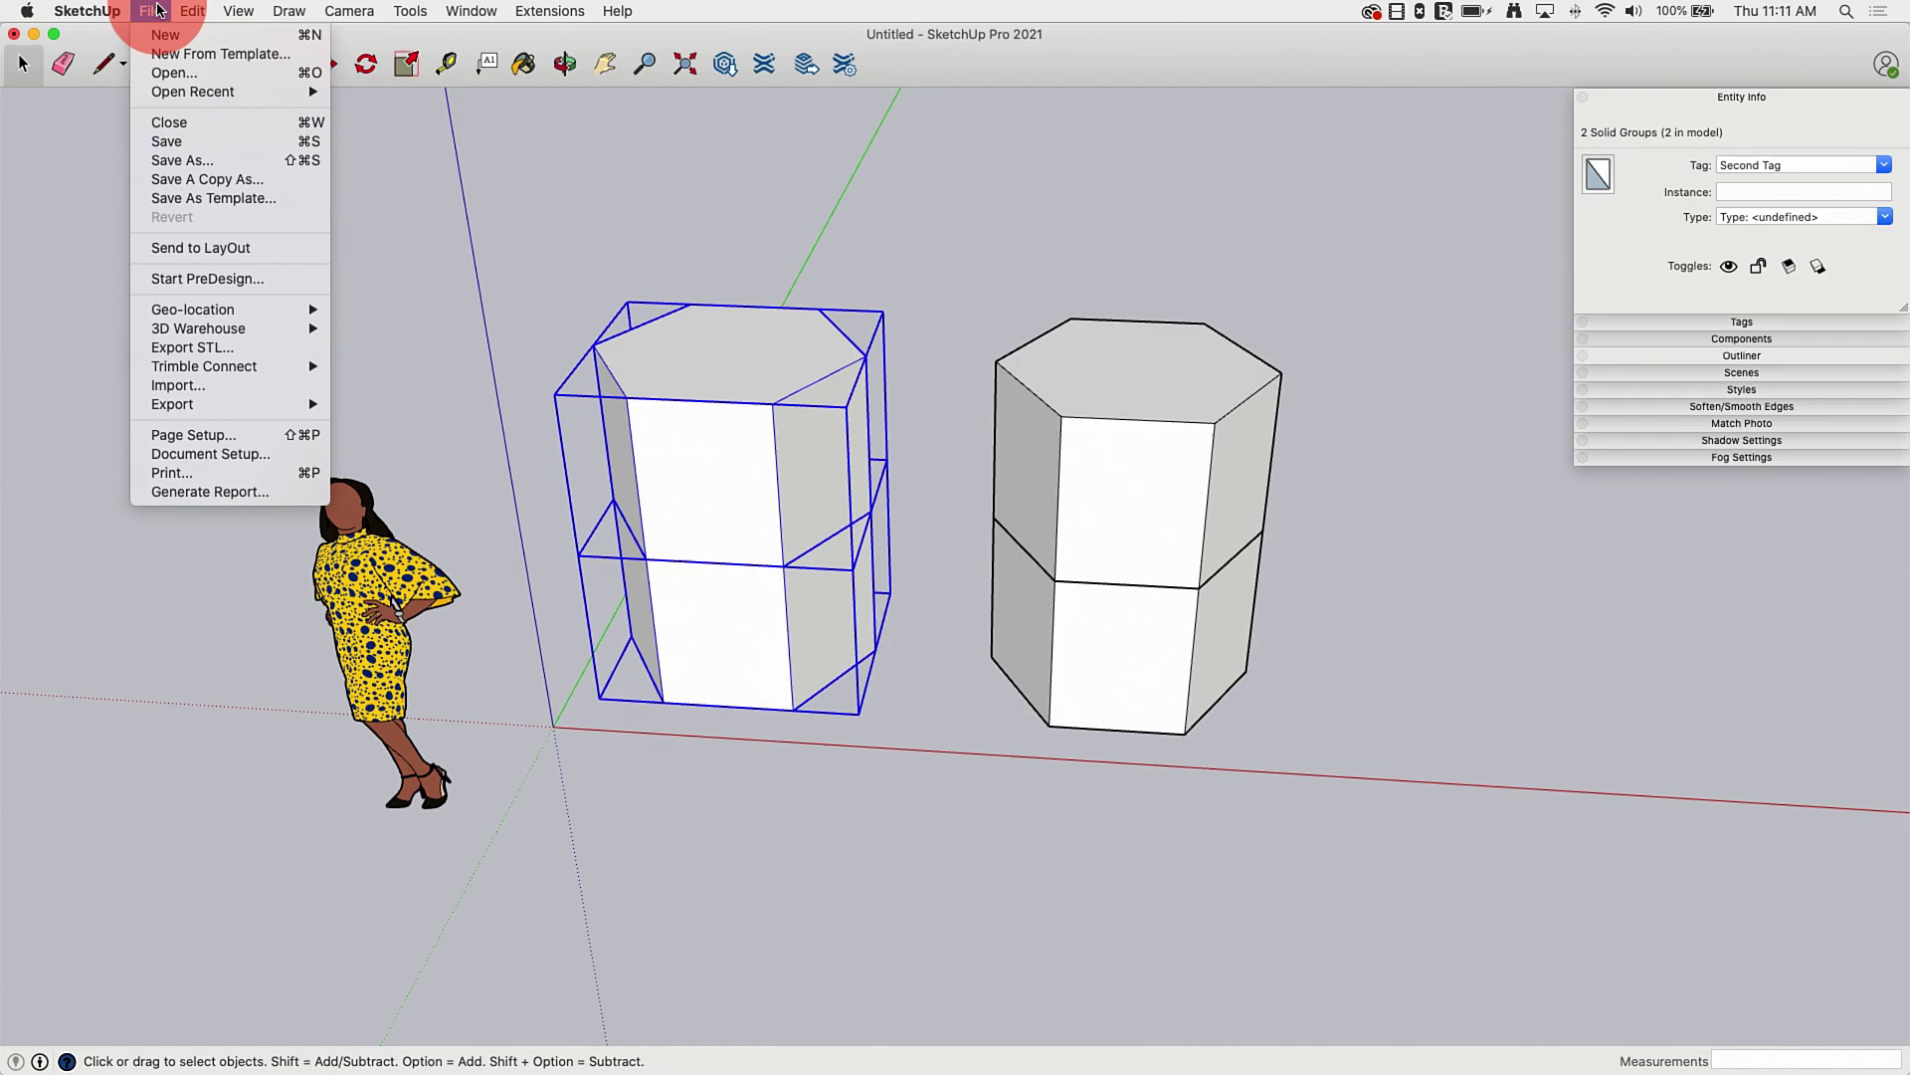
click(161, 42)
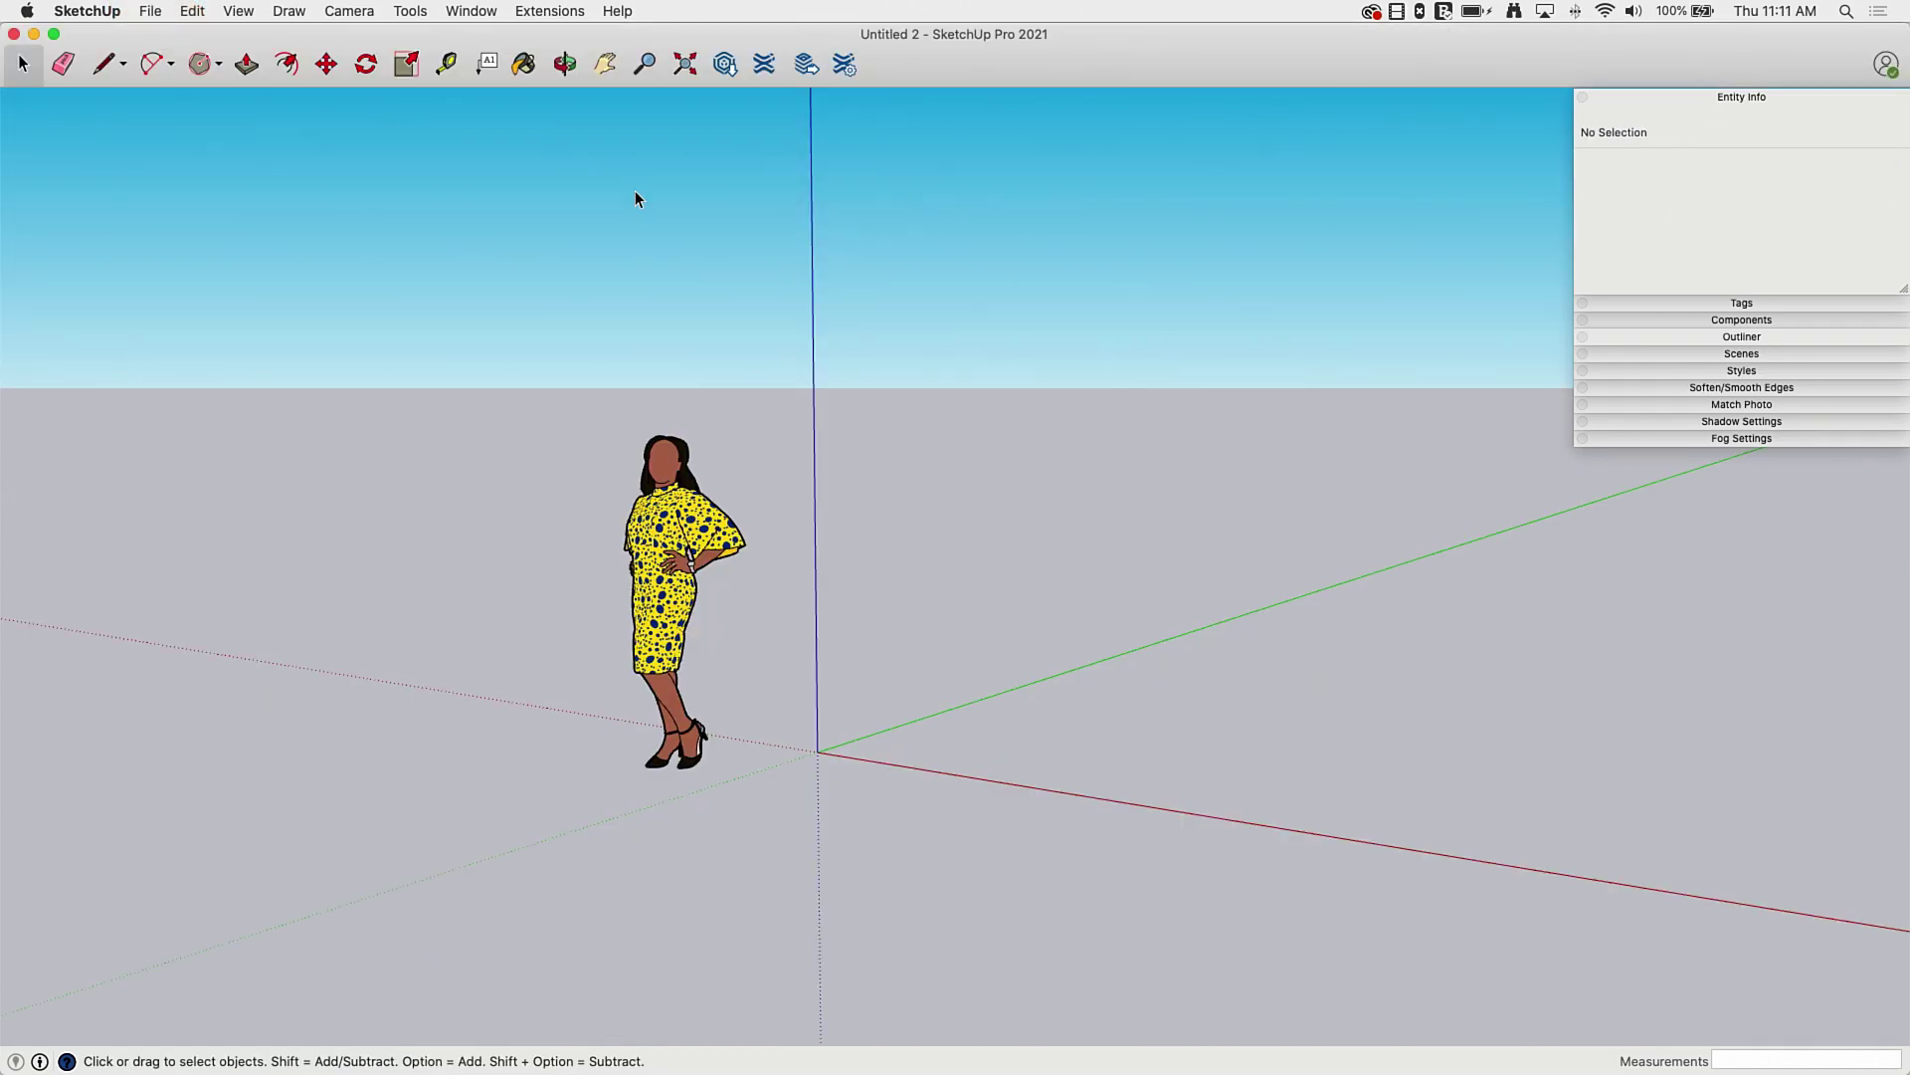
click(192, 11)
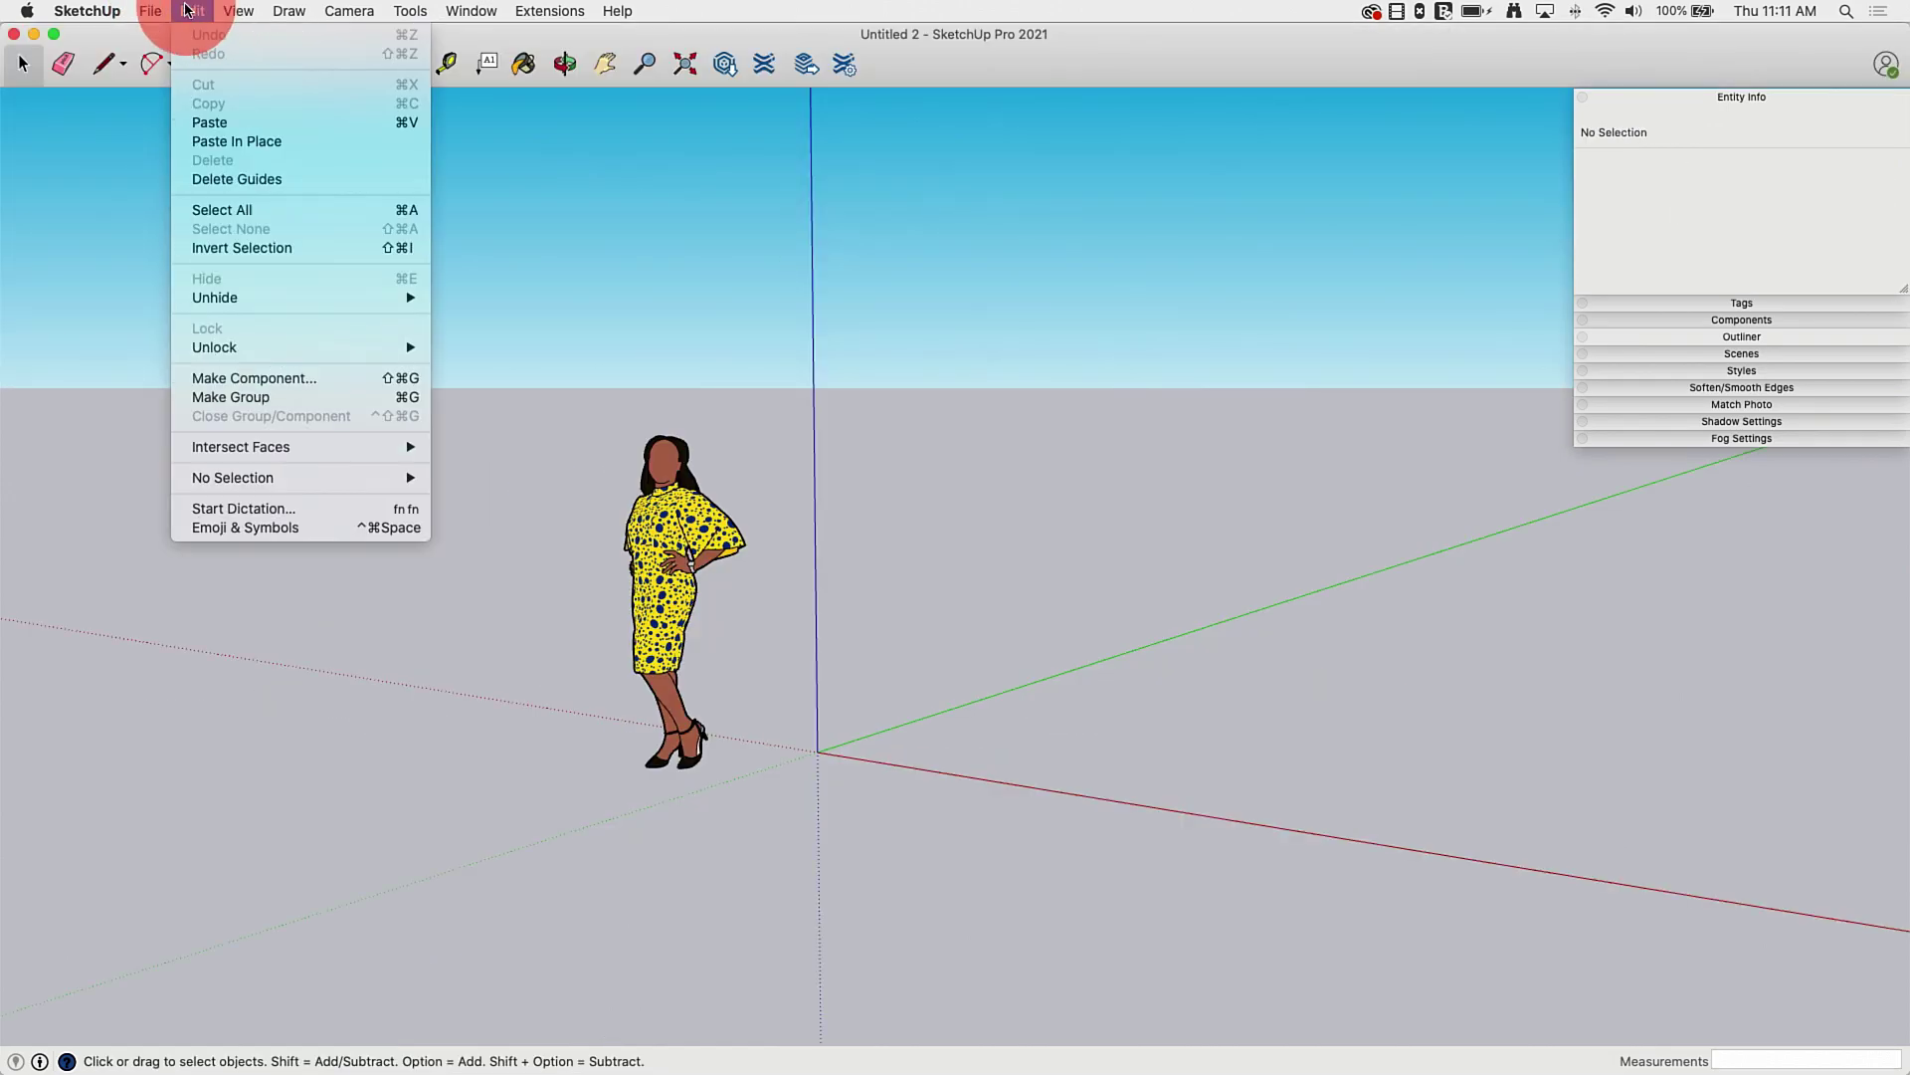
click(208, 120)
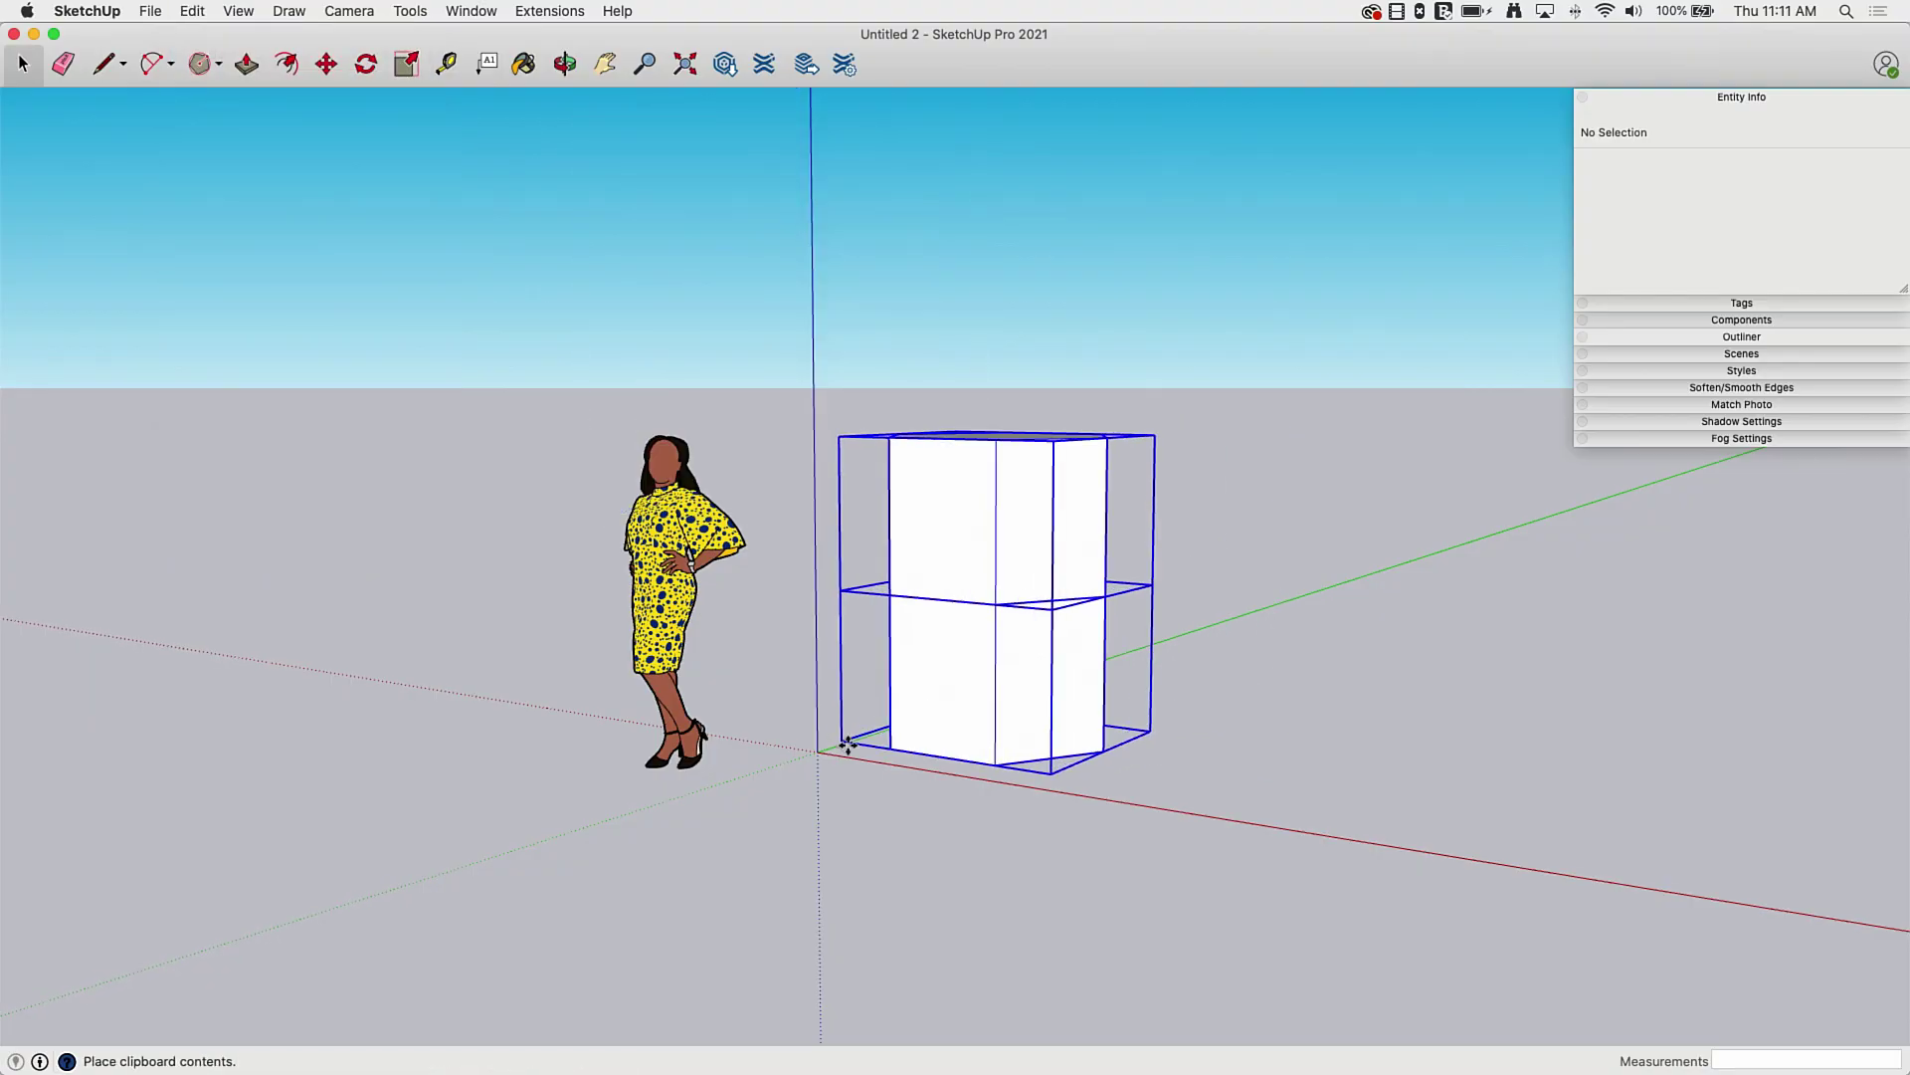
click(819, 748)
middle_drag(819, 749, 1083, 887)
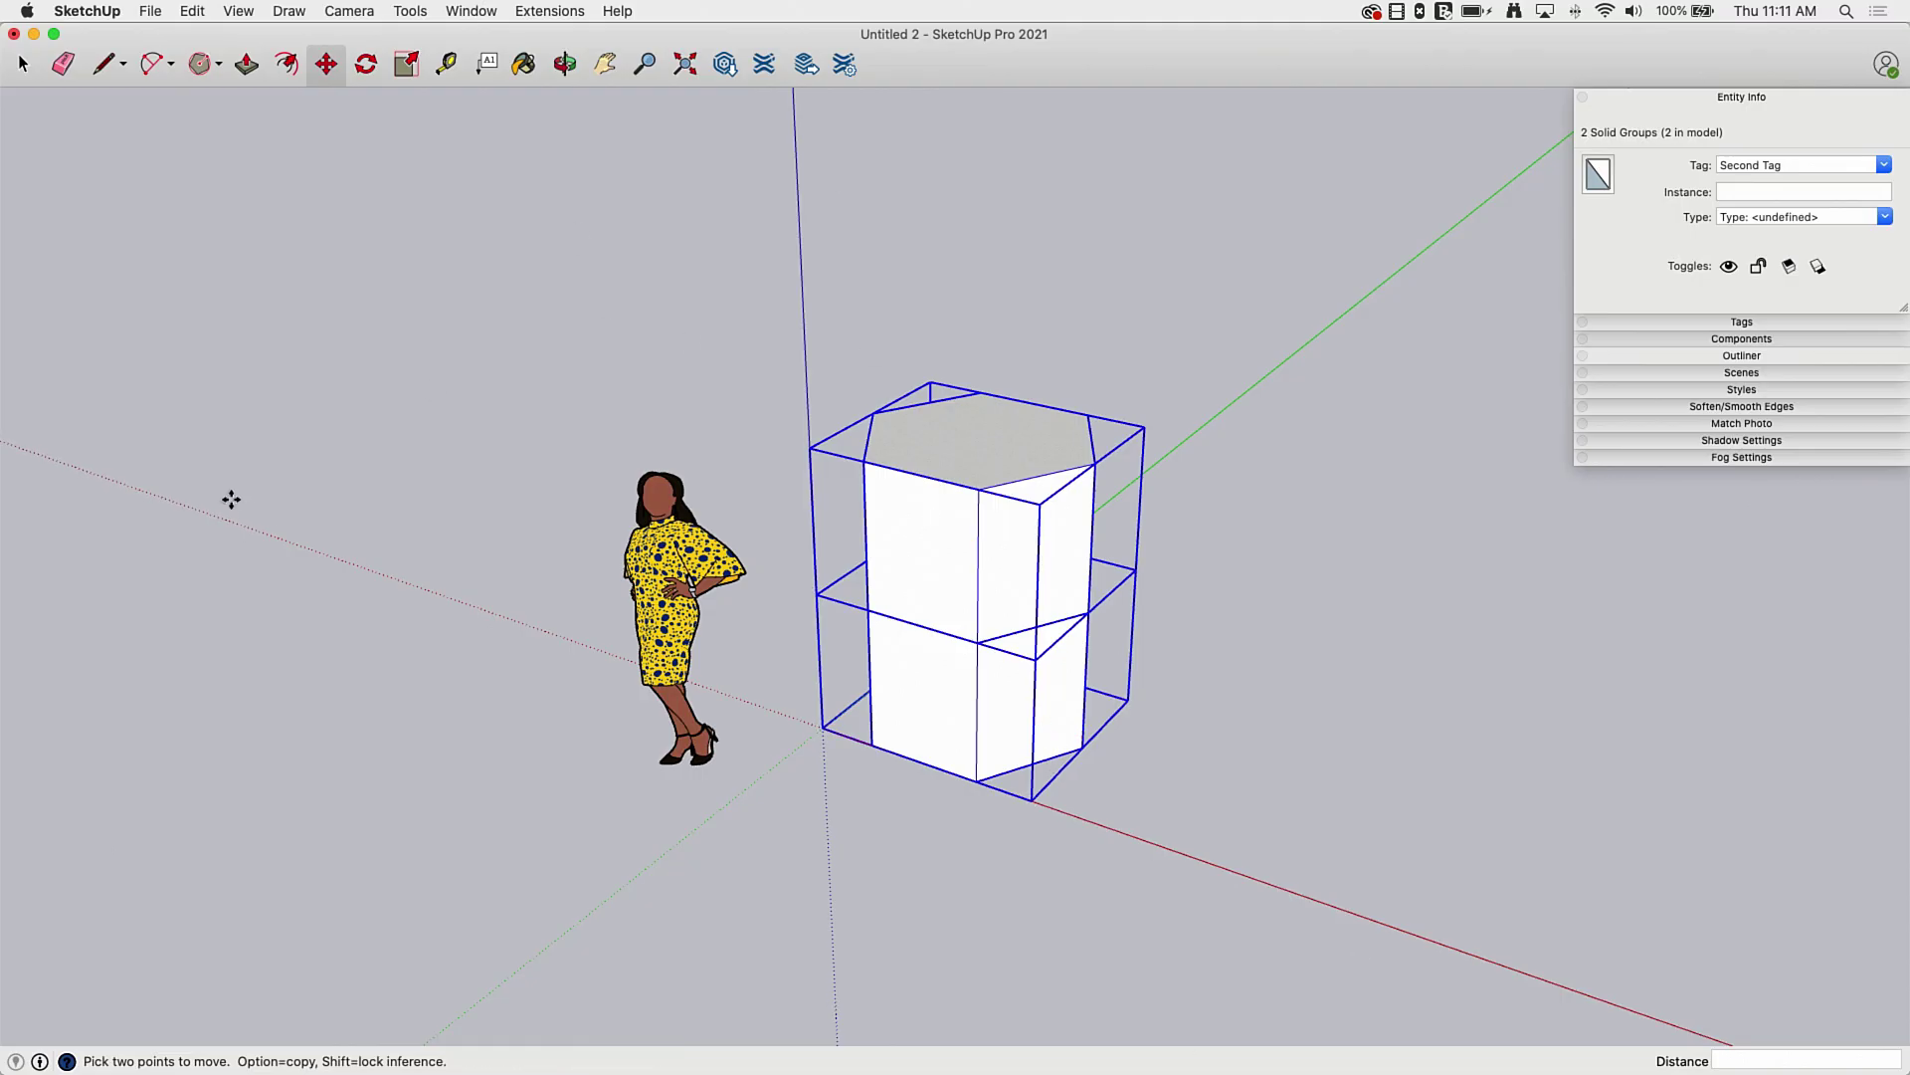
scroll(230, 498, down, 1)
scroll(780, 806, up, 1)
middle_drag(780, 806, 1096, 648)
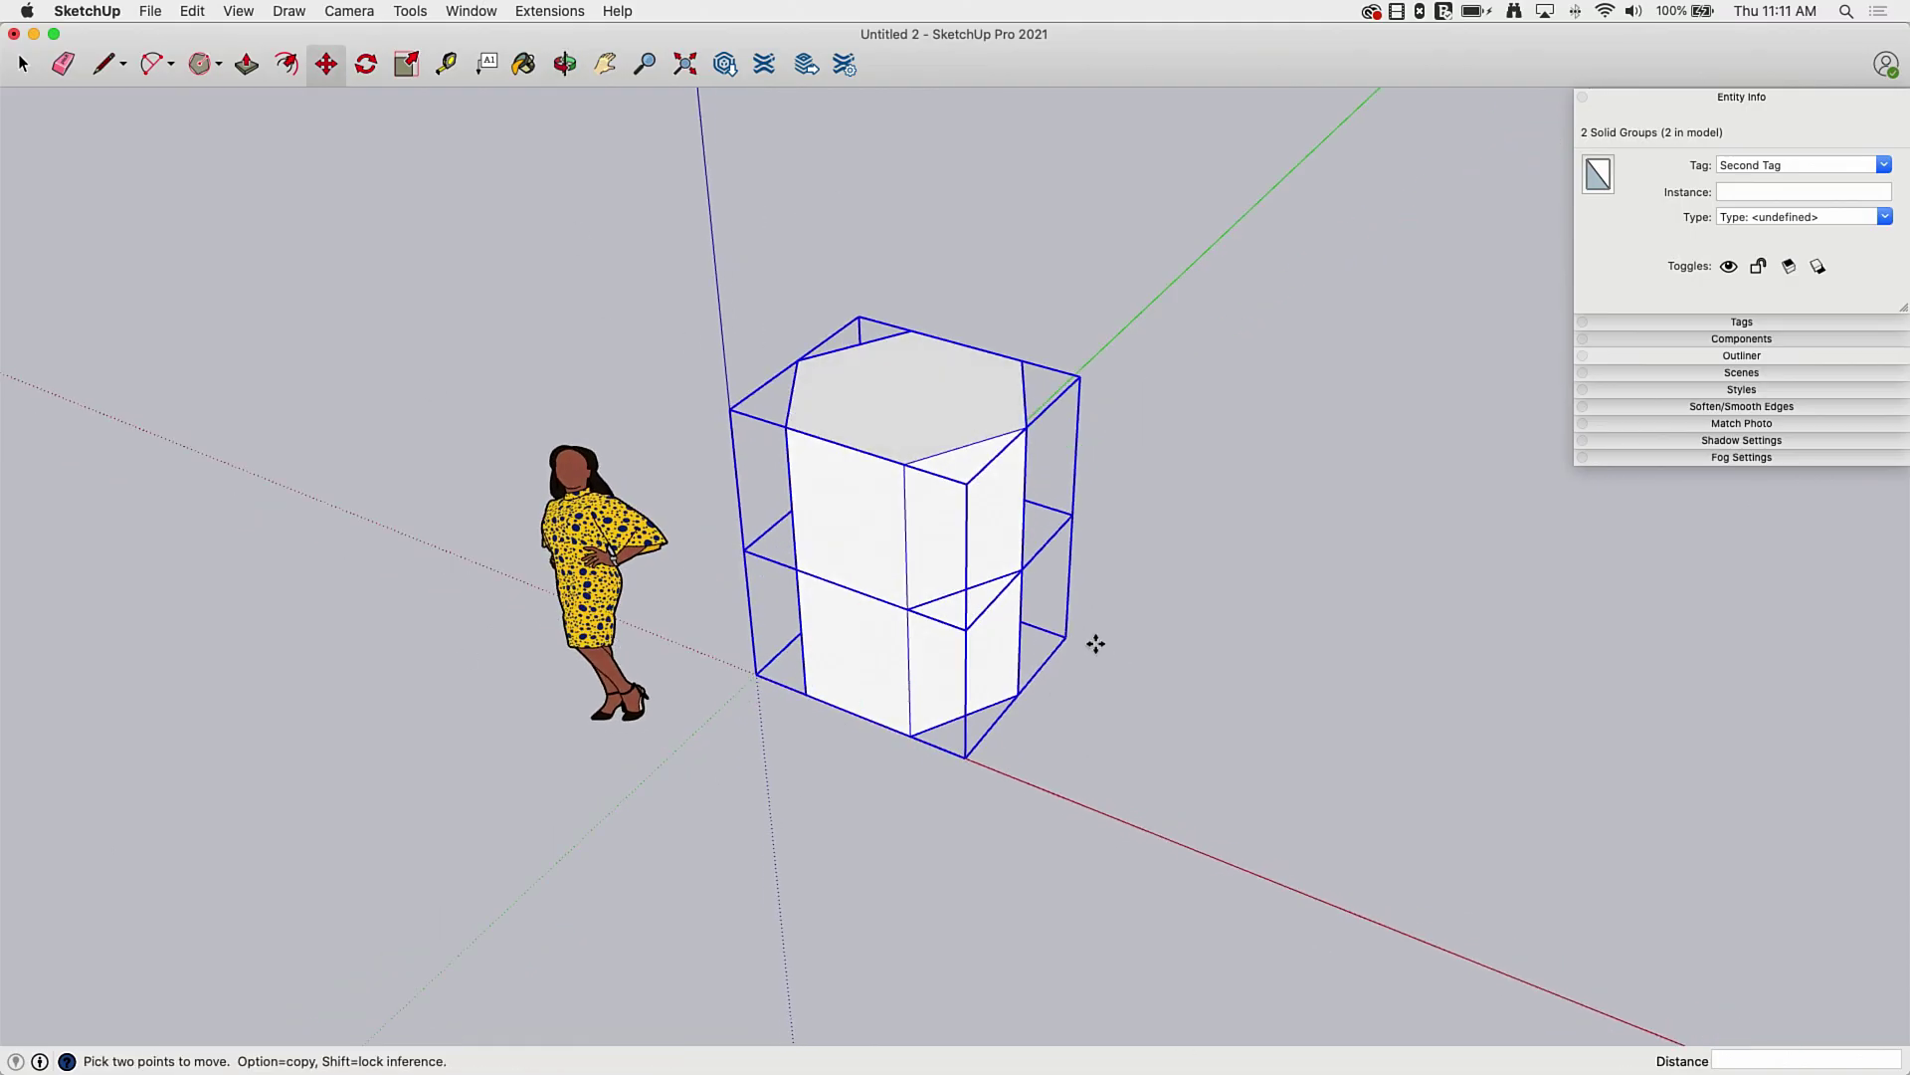